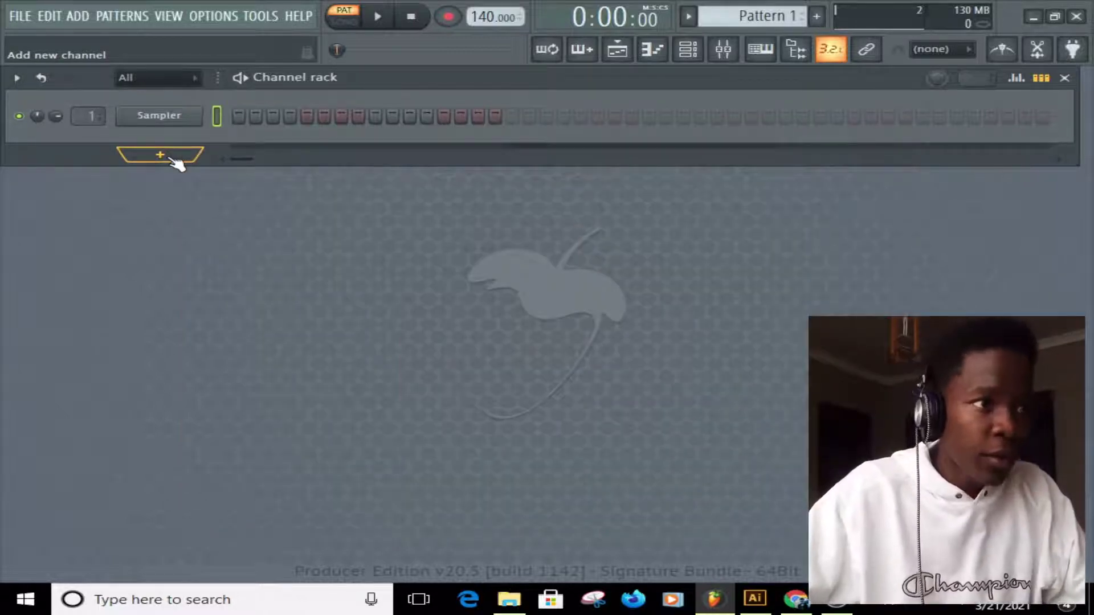
# Step: Add an FL Keys instrument channel to the channel rack and move its plugin window clear of the rack
pyautogui.click(173, 160)
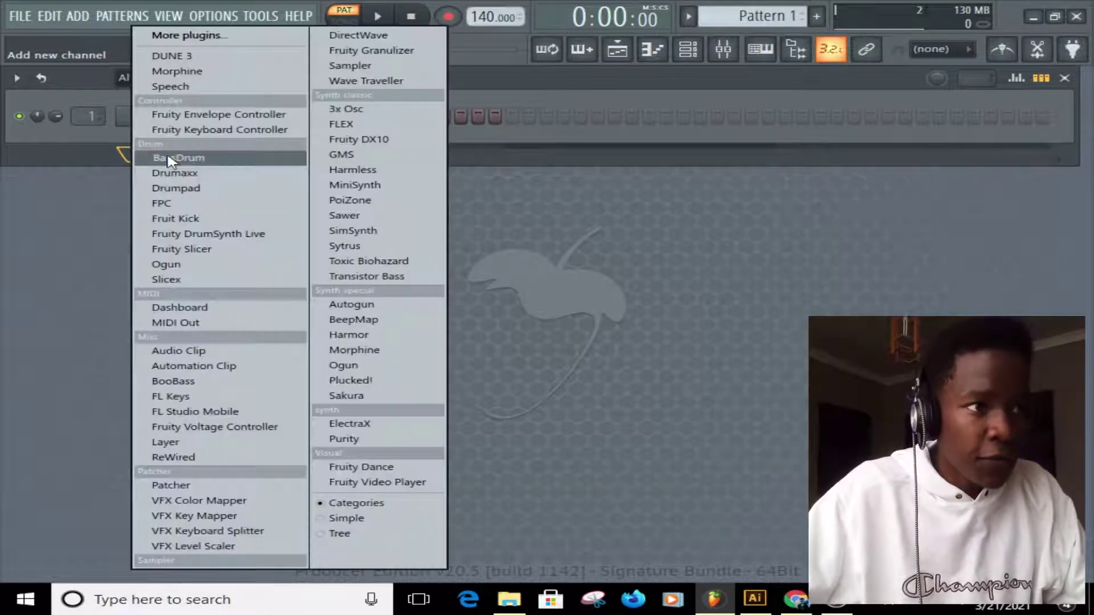
pyautogui.click(192, 395)
pyautogui.moveTo(296, 208); pyautogui.dragTo(431, 164)
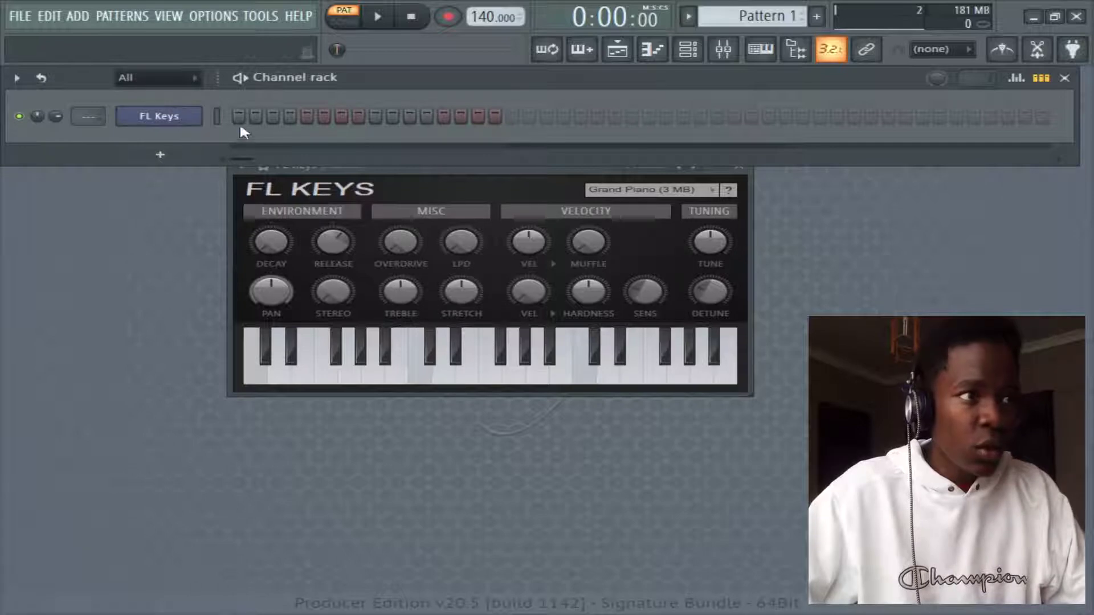
pyautogui.click(22, 16)
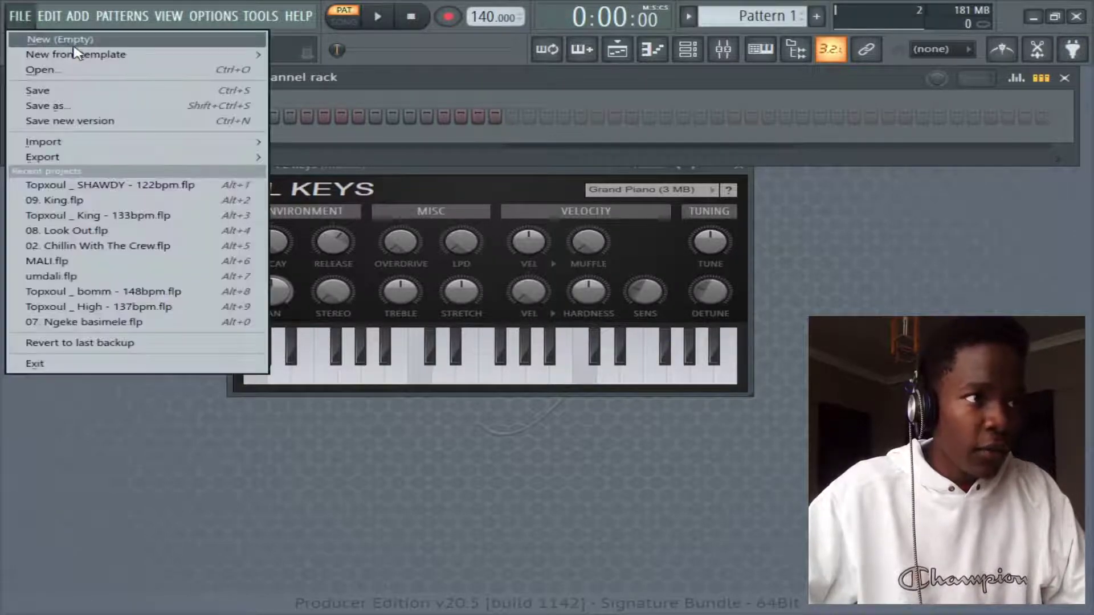
pyautogui.moveTo(111, 59)
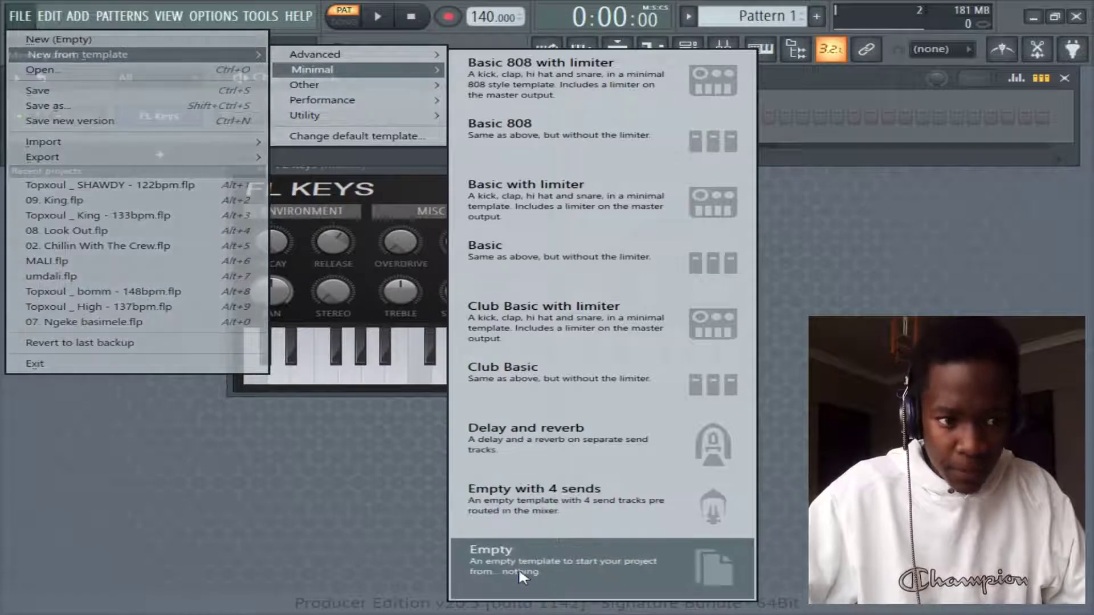
pyautogui.click(513, 442)
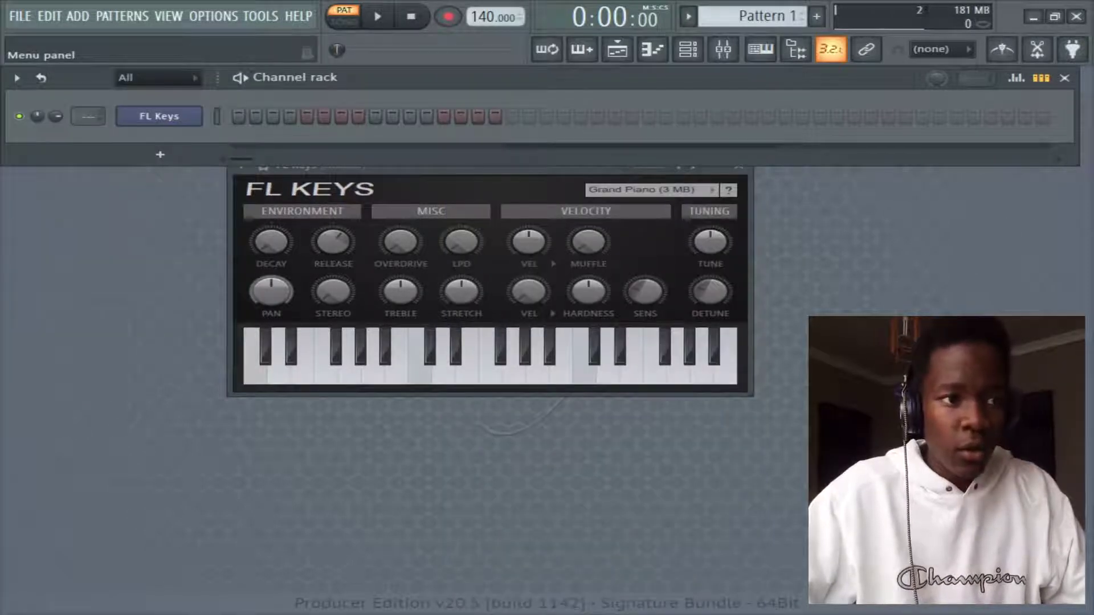
# Step: Open the piano roll for the FL Keys channel
pyautogui.click(167, 118)
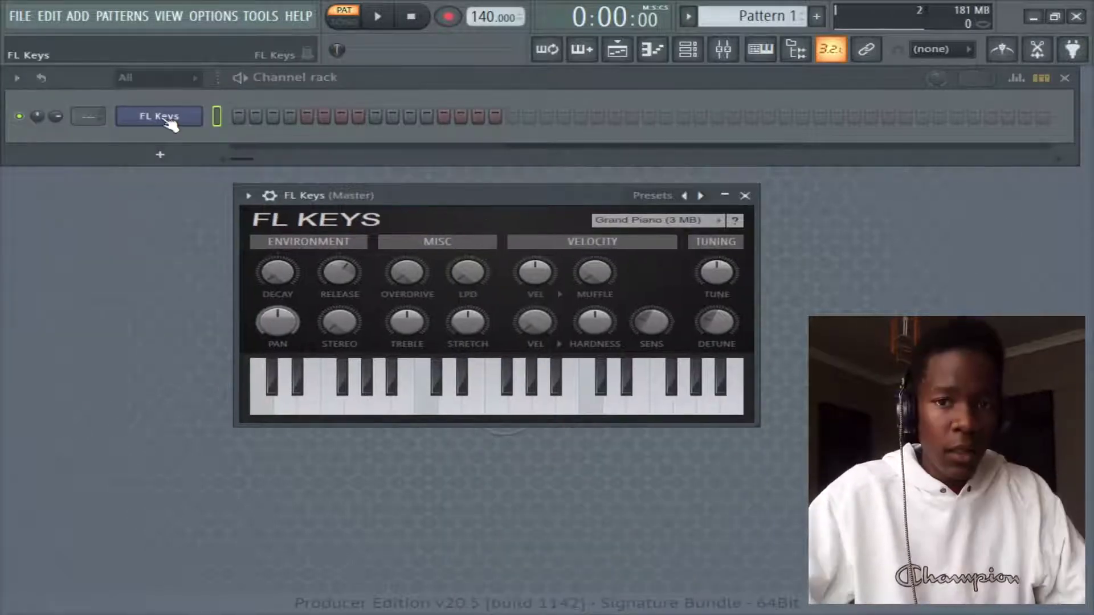
pyautogui.rightClick(166, 122)
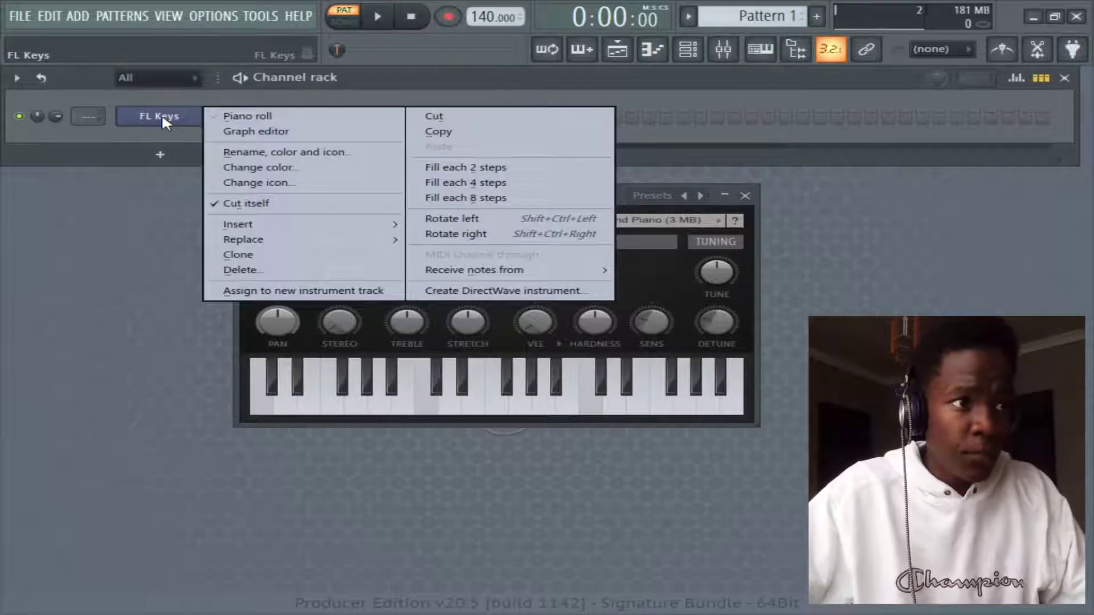
pyautogui.click(239, 116)
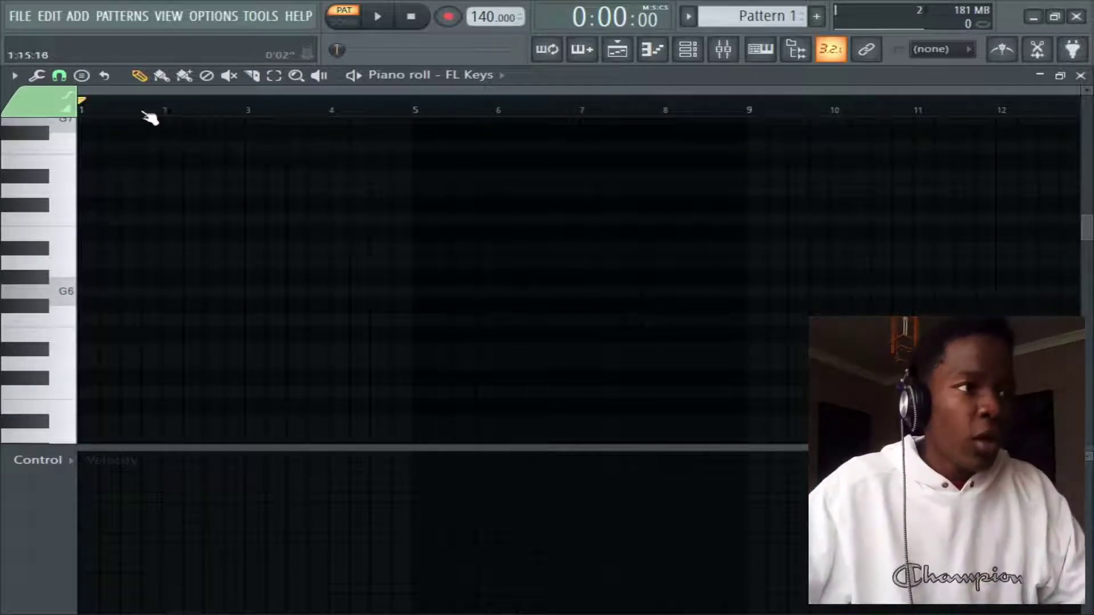
# Step: Set the piano roll's scale highlighting to root note G with the Minor Natural (Aeolian) scale
pyautogui.click(15, 77)
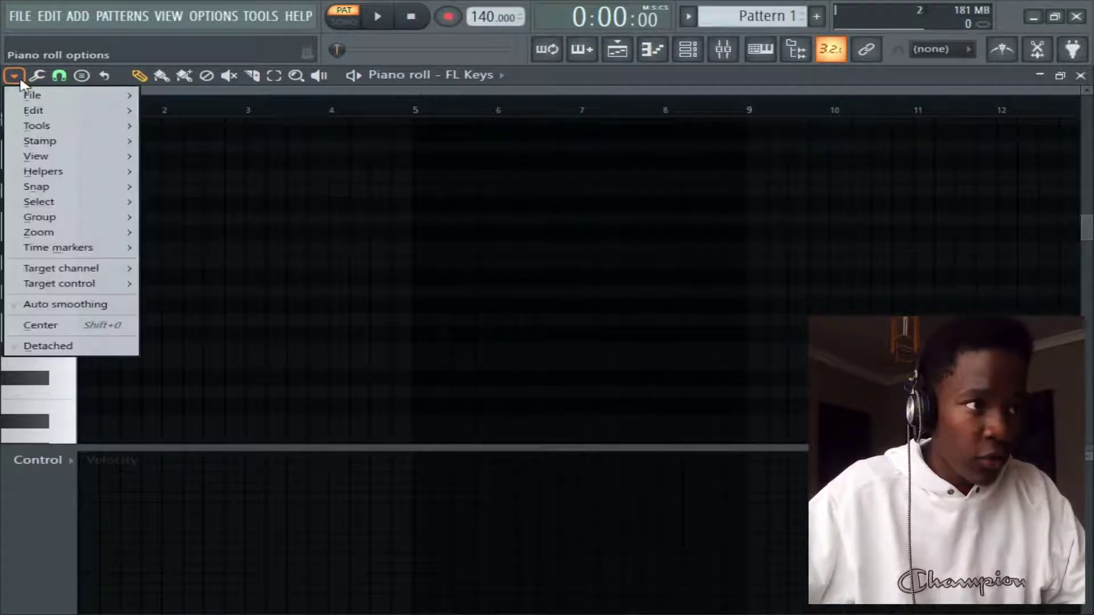
pyautogui.moveTo(68, 175)
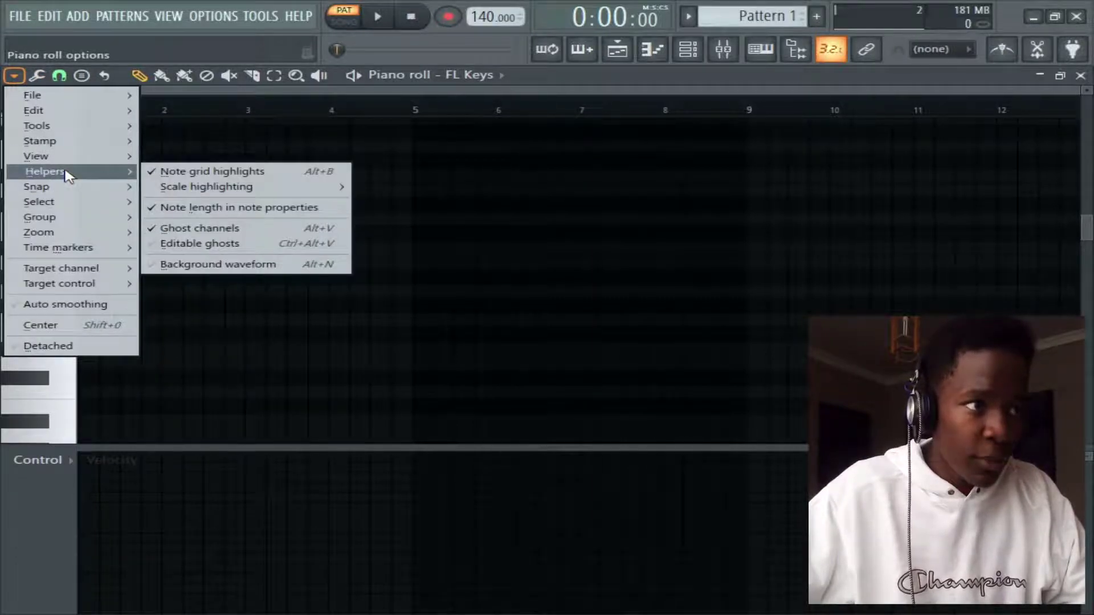
pyautogui.moveTo(203, 188)
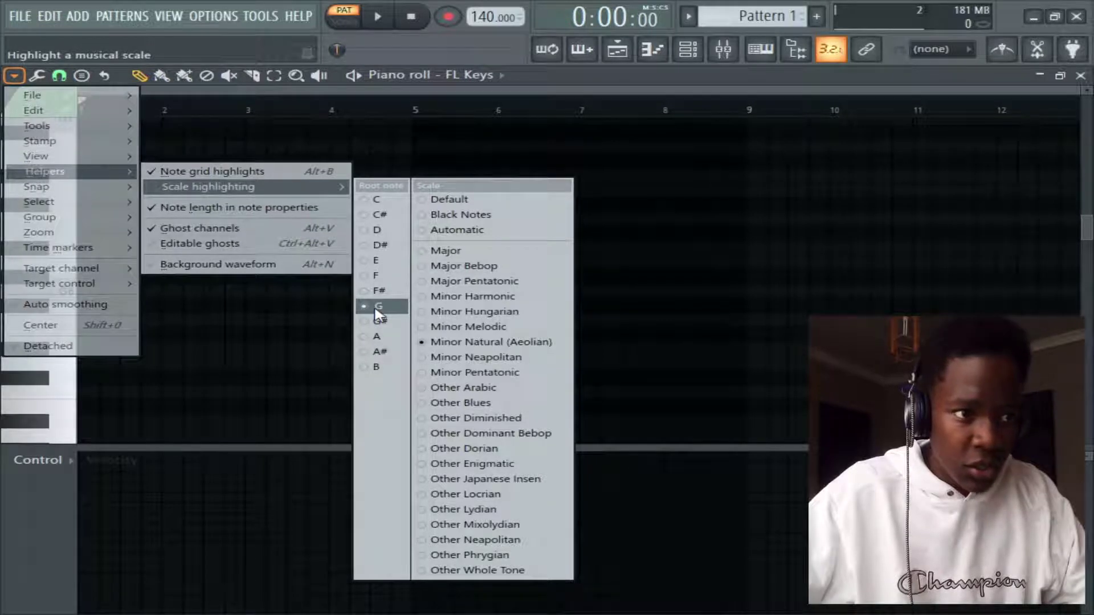
pyautogui.click(456, 297)
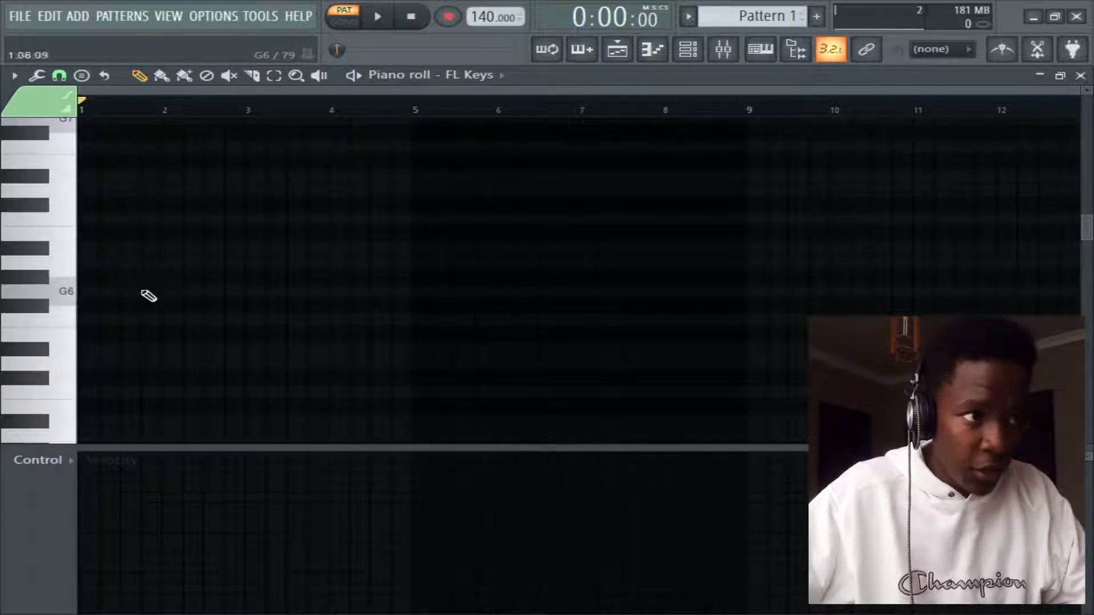
pyautogui.click(14, 75)
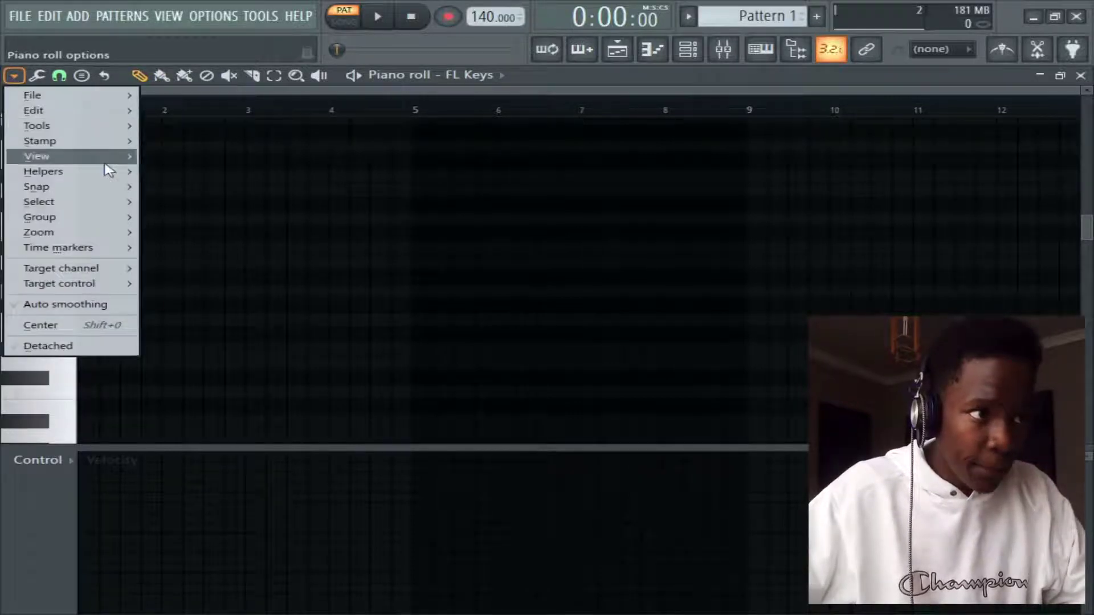
pyautogui.moveTo(107, 171)
pyautogui.moveTo(290, 191)
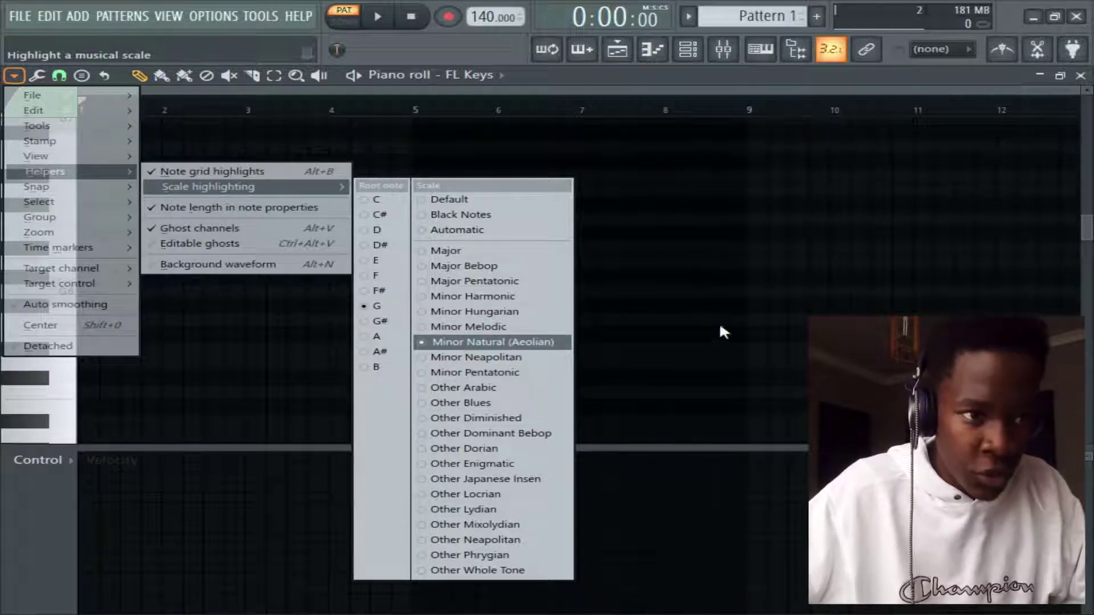
pyautogui.click(521, 344)
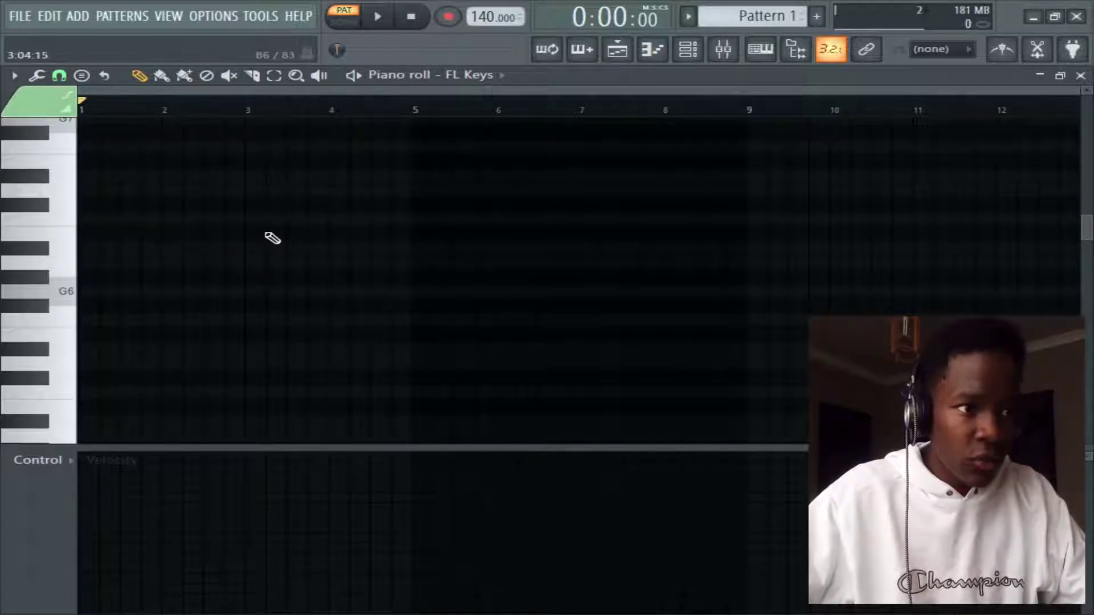
# Step: Place test notes A6 and A#6 at bar 2 and G6 at bar 1, deleting each of them again
pyautogui.click(15, 77)
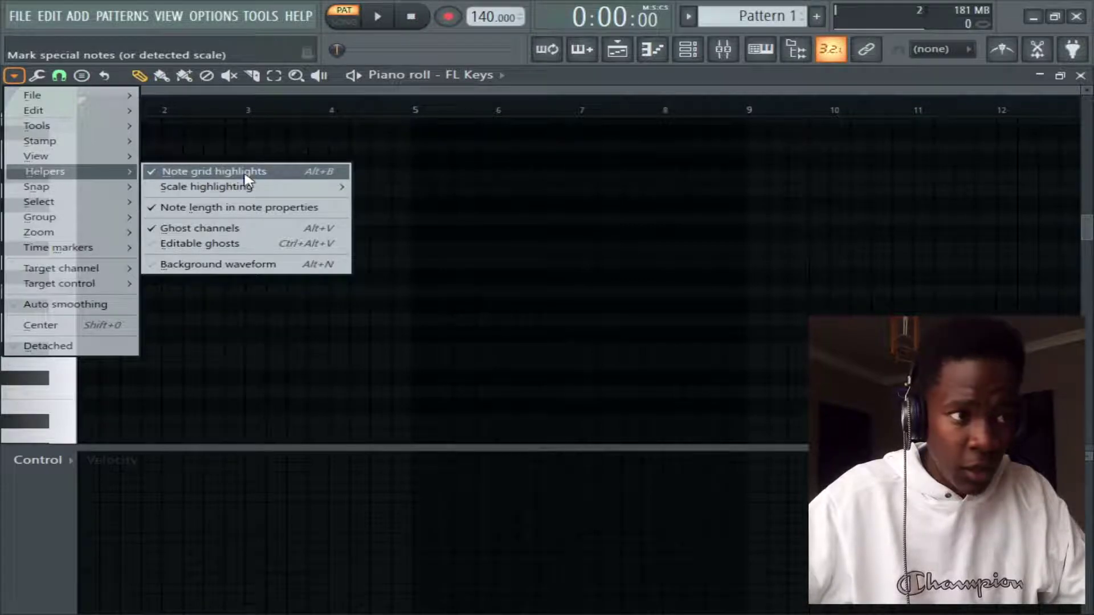
pyautogui.click(493, 187)
pyautogui.rightClick(493, 188)
pyautogui.click(164, 263)
pyautogui.click(166, 248)
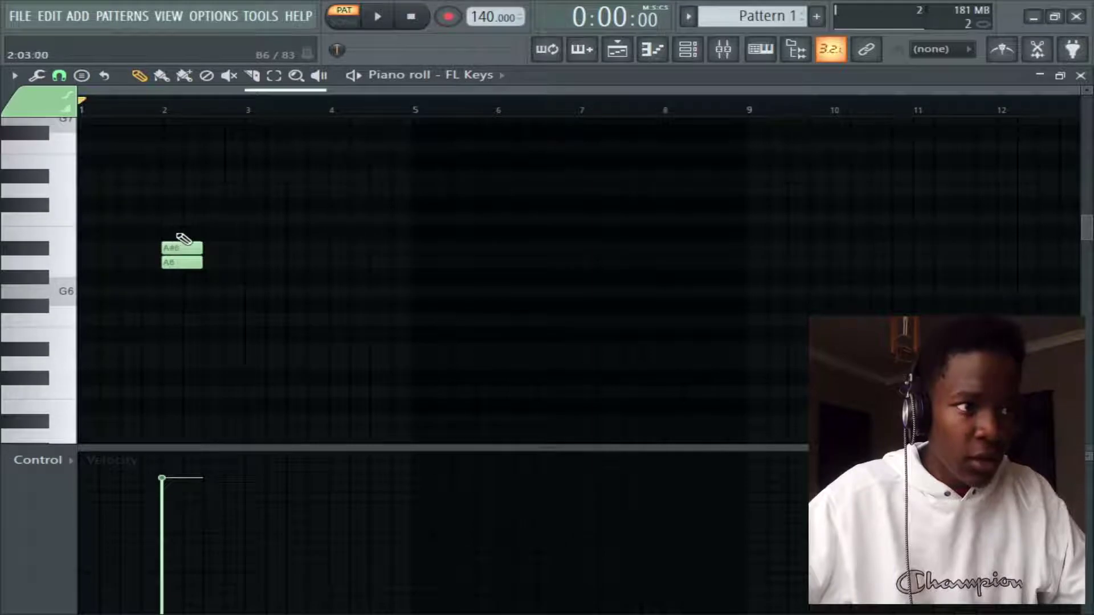
pyautogui.rightClick(184, 248)
pyautogui.rightClick(185, 262)
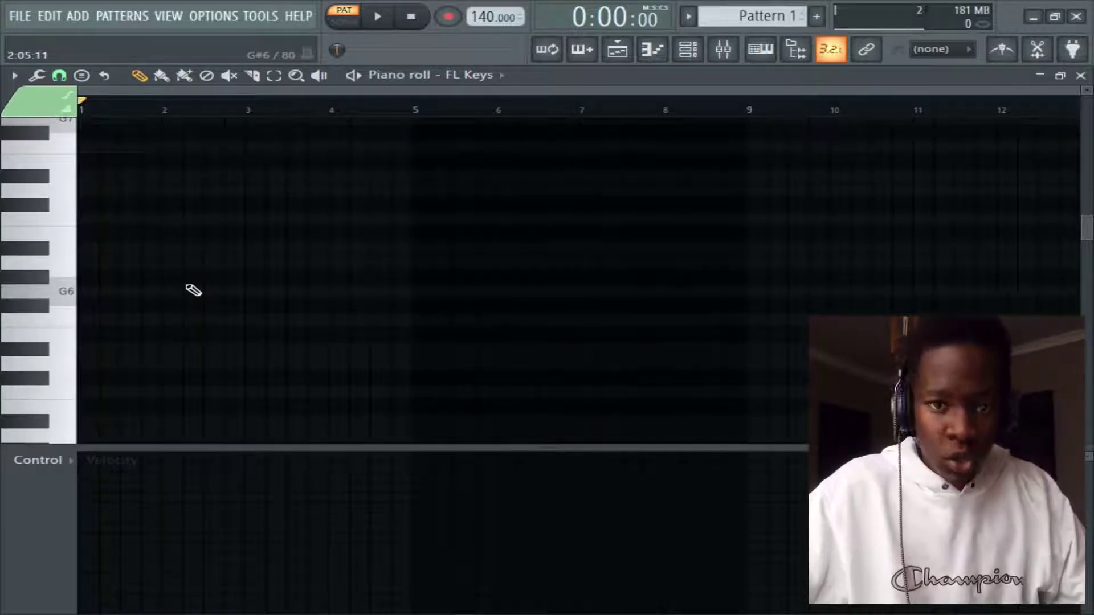
pyautogui.click(100, 292)
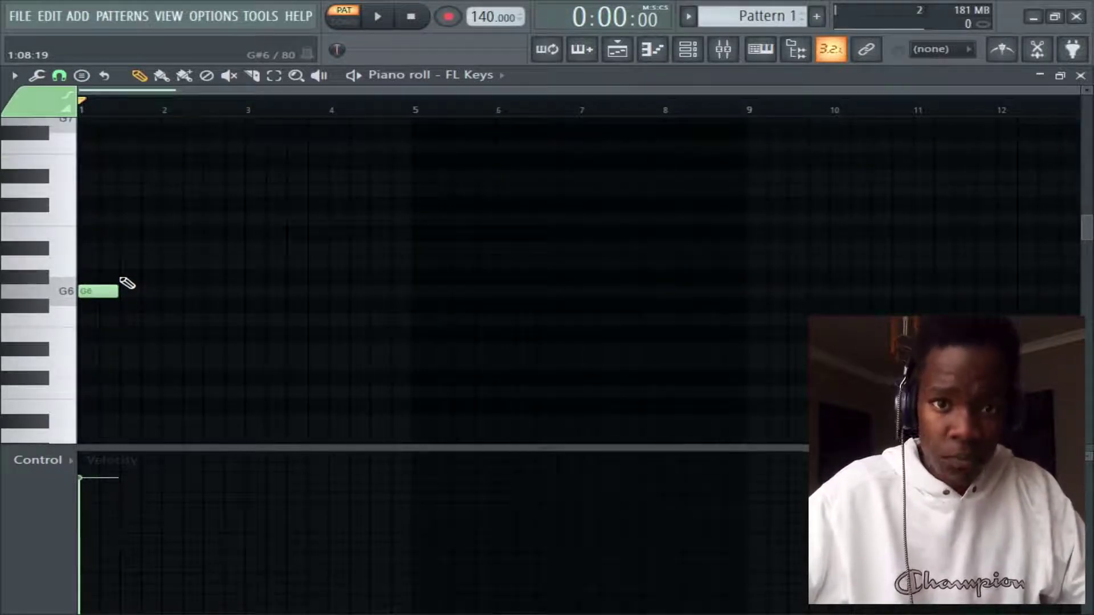
pyautogui.rightClick(112, 292)
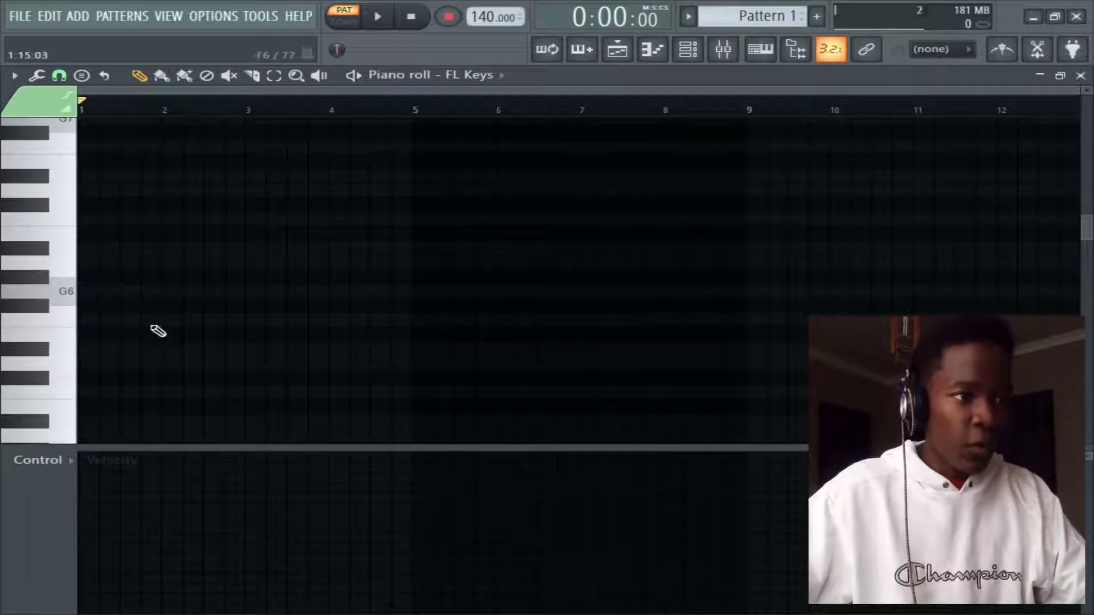
# Step: Draw a G3 root note at the start of bar 1 and lengthen it to one full bar
pyautogui.scroll(-7, 117, 293)
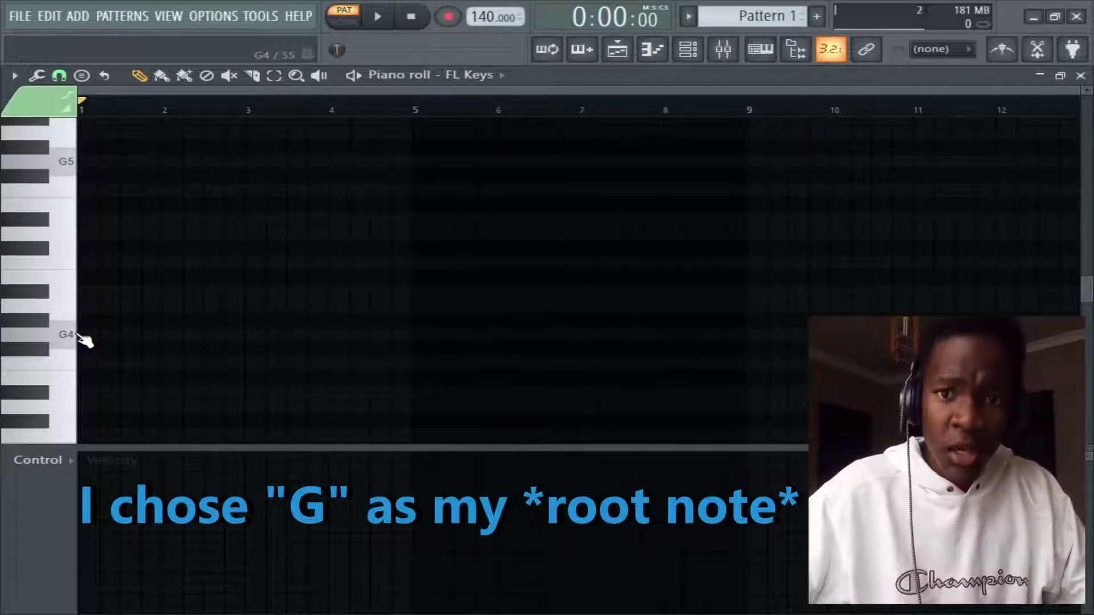
pyautogui.scroll(-2, 85, 330)
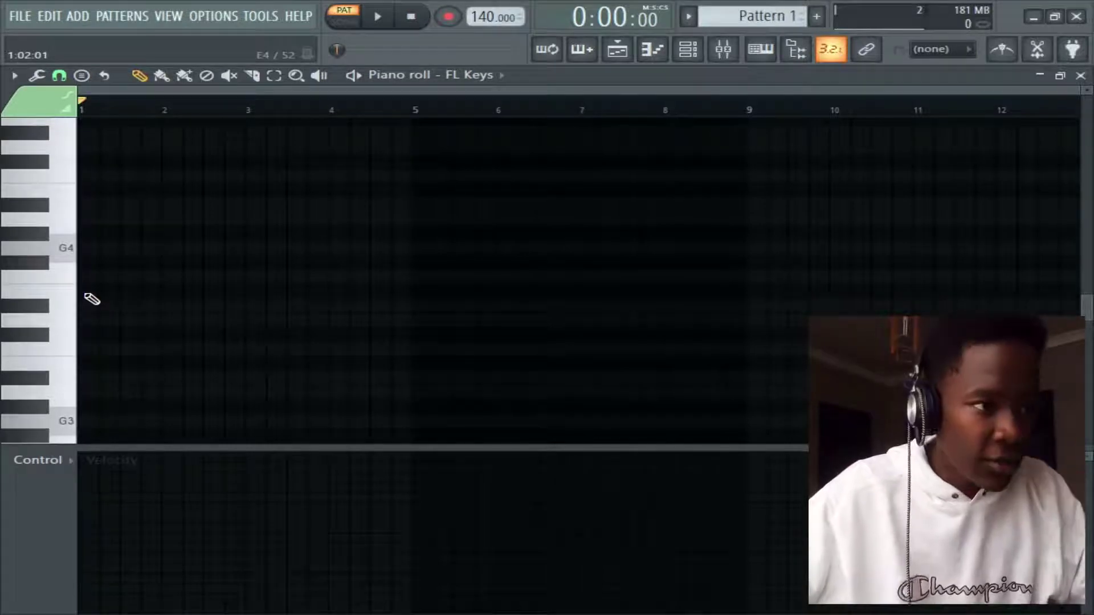
pyautogui.scroll(-1, 153, 338)
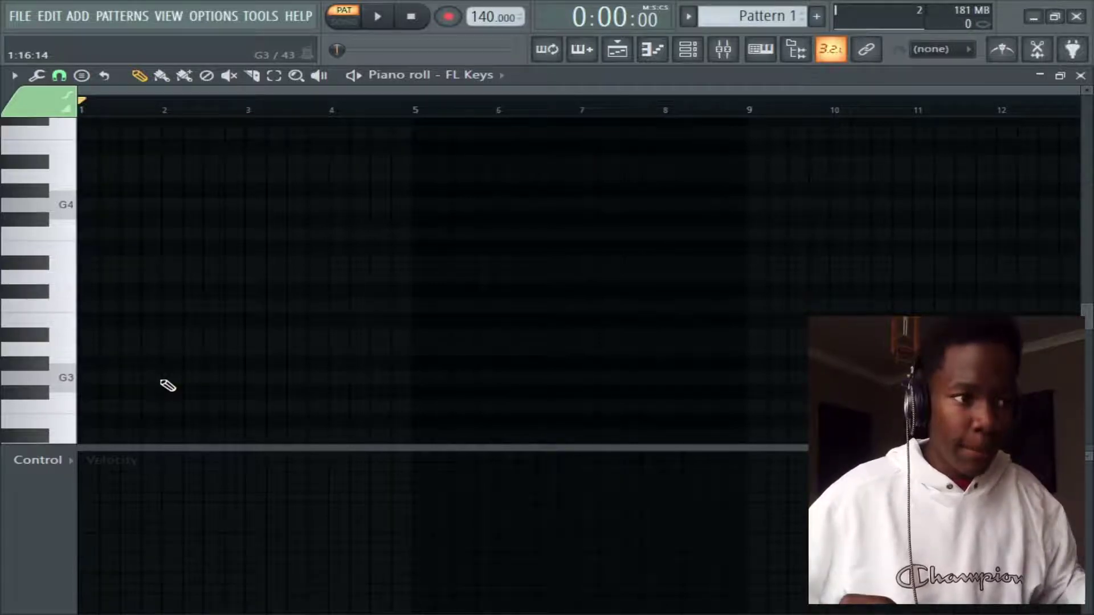
pyautogui.moveTo(165, 379); pyautogui.dragTo(60, 379)
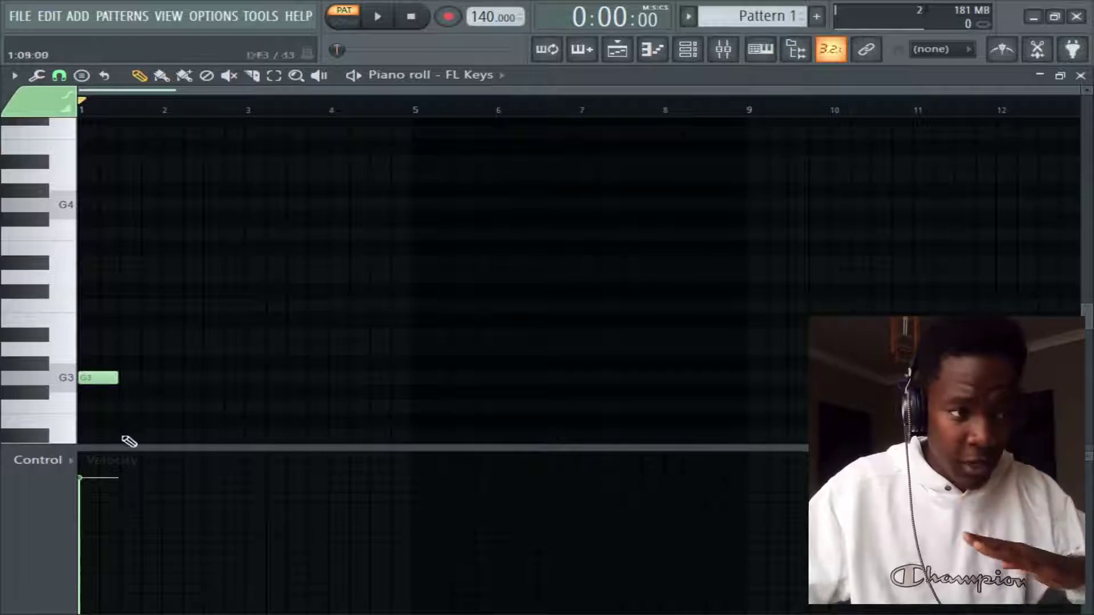
pyautogui.moveTo(114, 380); pyautogui.dragTo(154, 382)
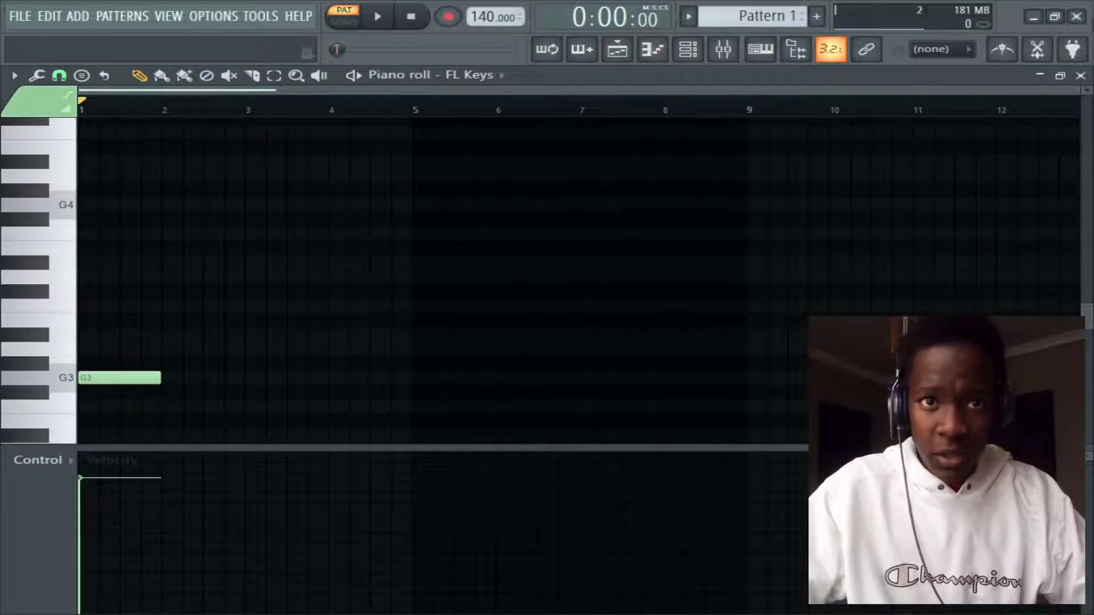
# Step: Turn on the metronome, play the pattern briefly and delete the G3 note
pyautogui.click(1013, 53)
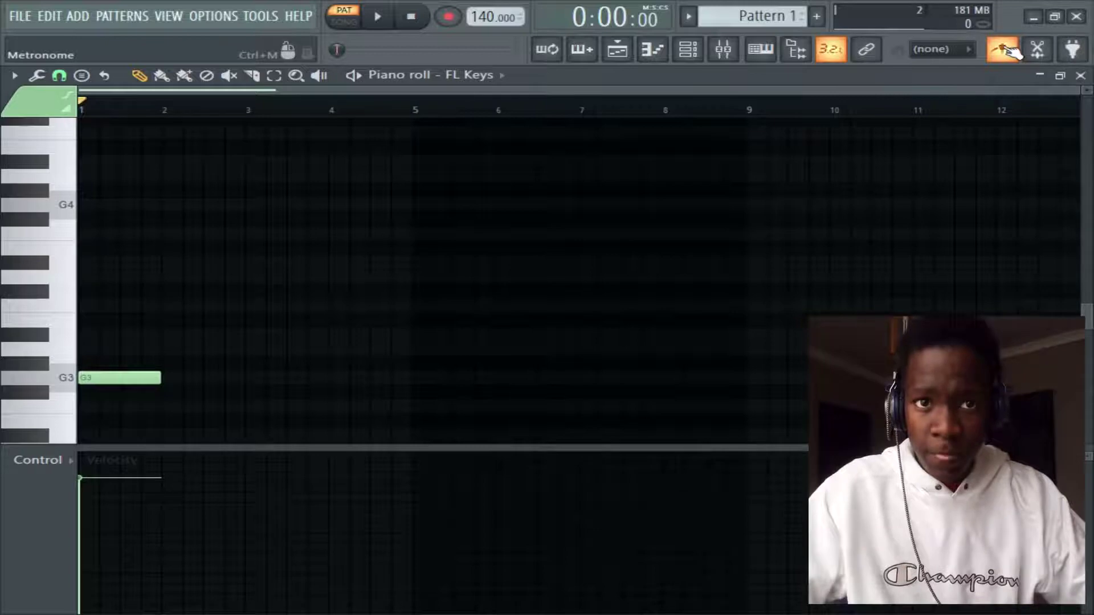
pyautogui.press('space')
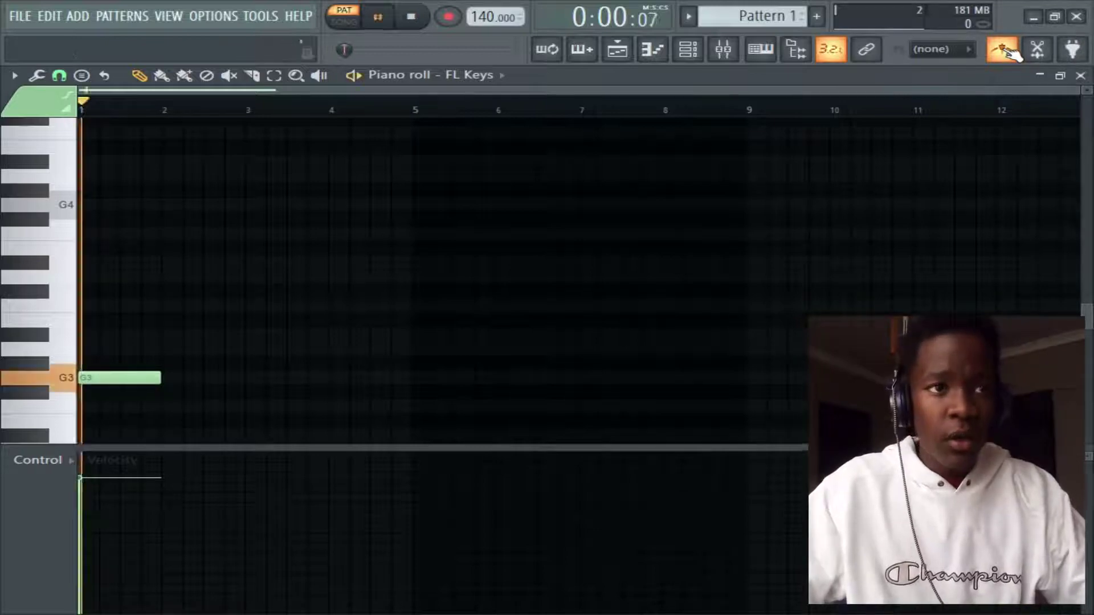
pyautogui.rightClick(147, 377)
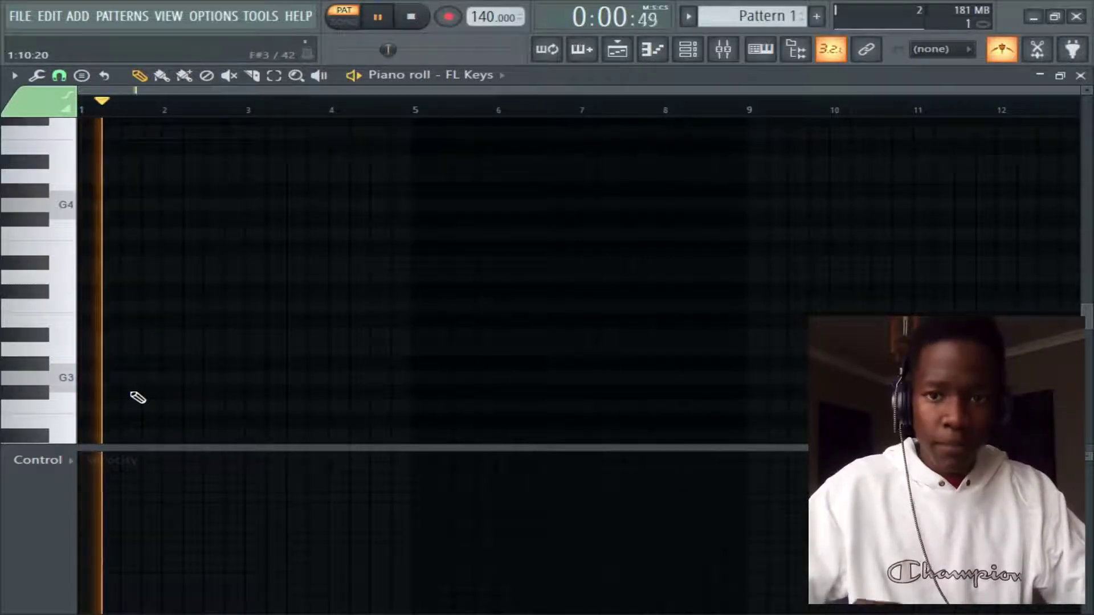
pyautogui.press('space')
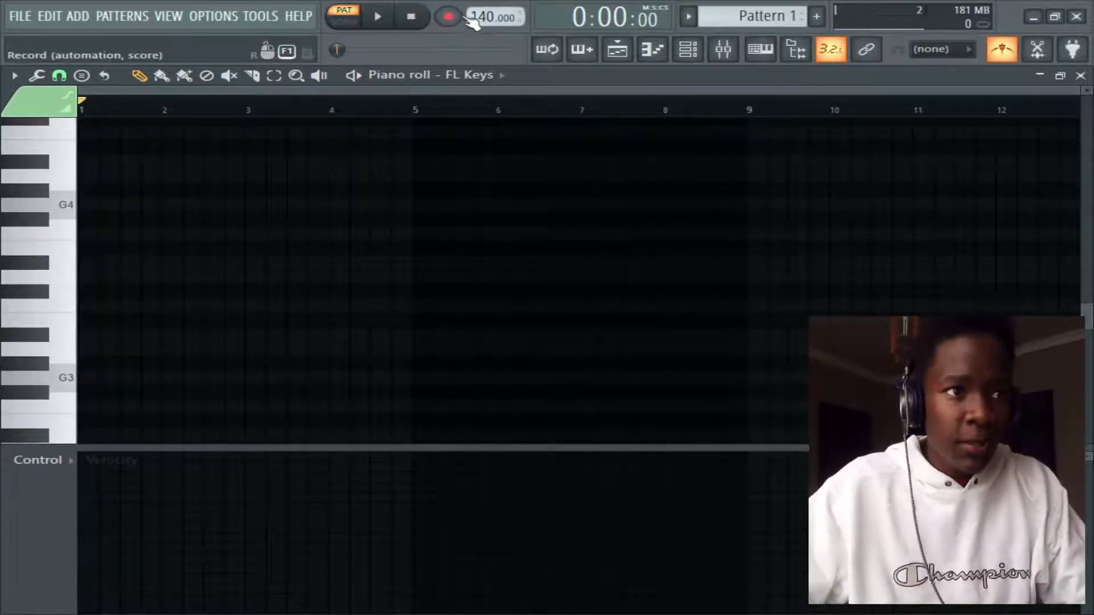
# Step: Listen to the metronome at 92 BPM for comparison, and set the project tempo to 128 BPM
pyautogui.moveTo(483, 17); pyautogui.dragTo(486, 17)
pyautogui.press('space')
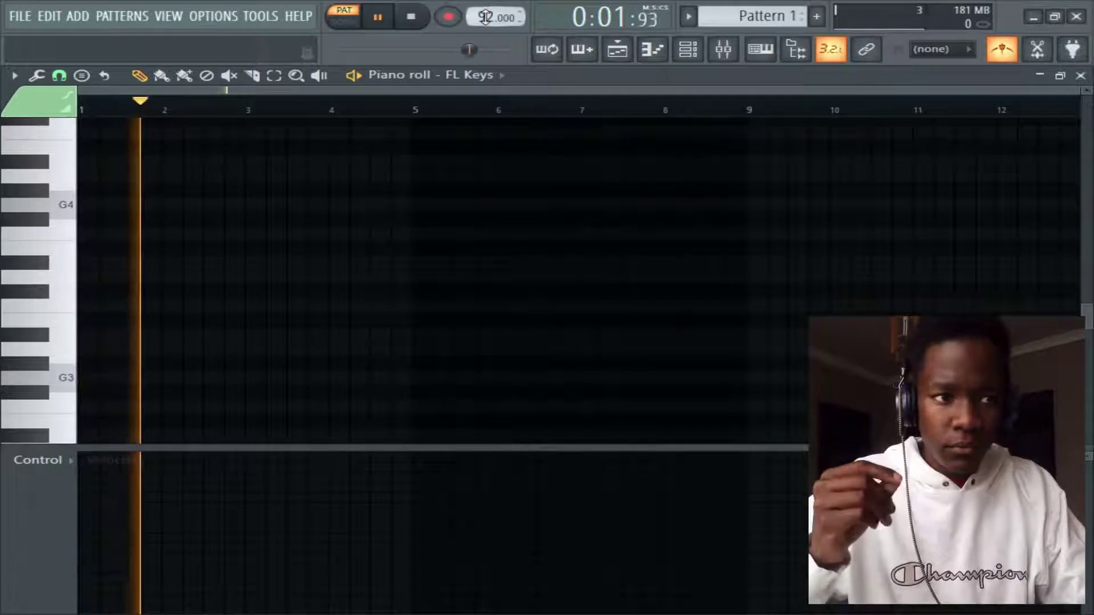
pyautogui.moveTo(486, 17); pyautogui.dragTo(486, 20)
pyautogui.press('space')
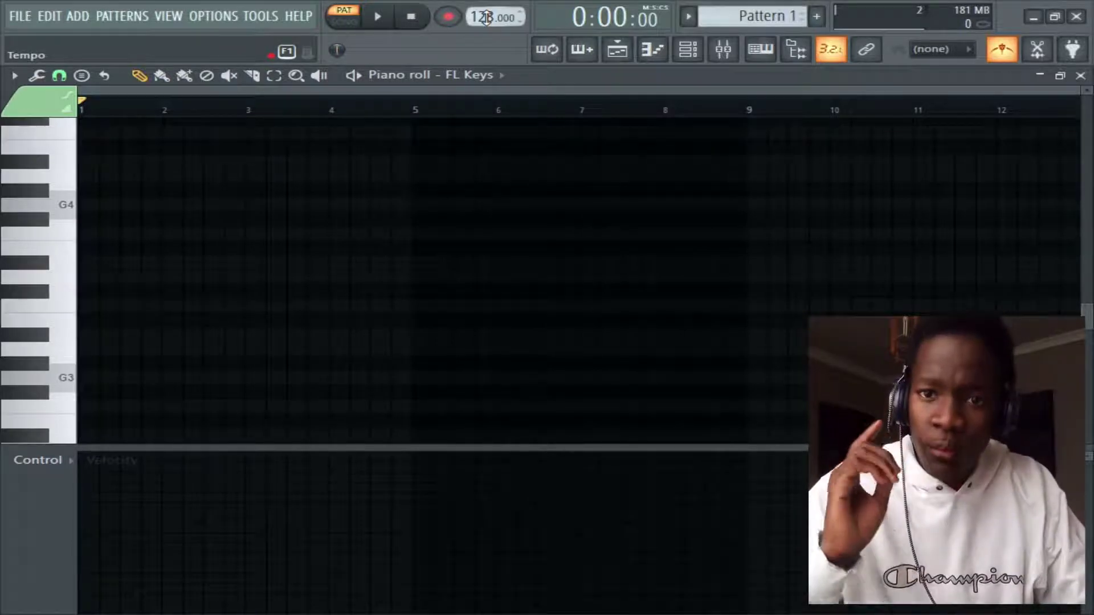
# Step: Draw a one-bar G3 note at the start of bar 1 and play the pattern back with the metronome
pyautogui.scroll(-3, 171, 250)
pyautogui.moveTo(137, 340); pyautogui.dragTo(74, 323)
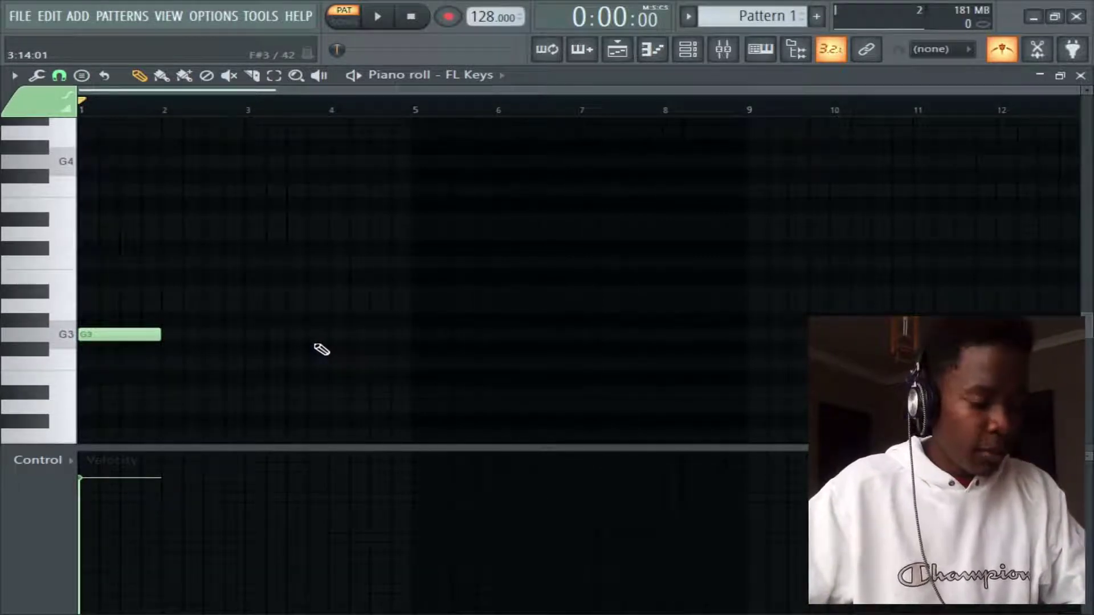
pyautogui.press('space')
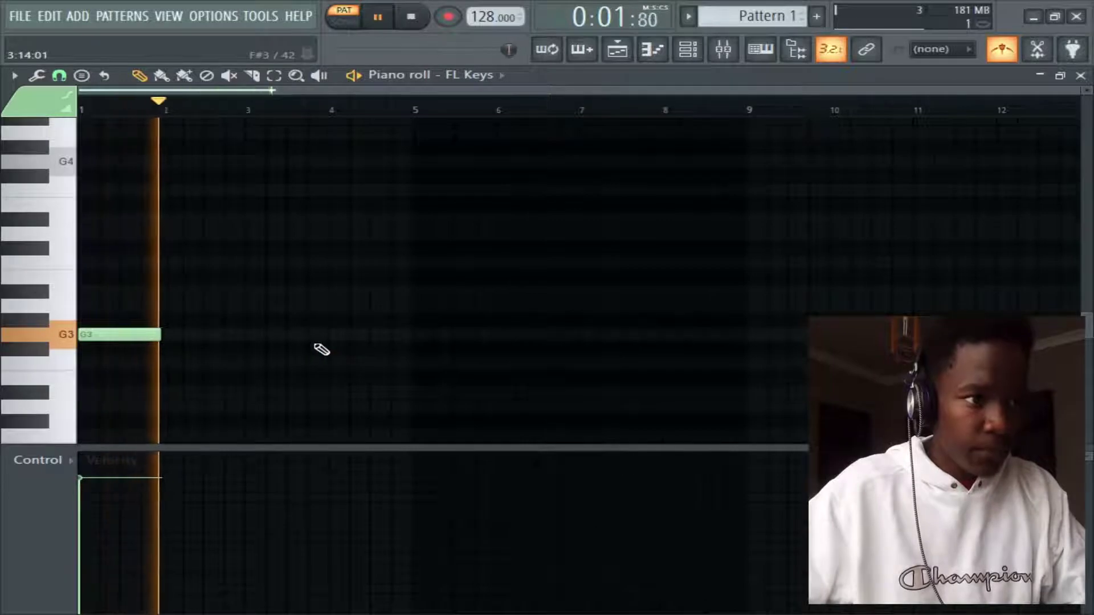
pyautogui.press('space')
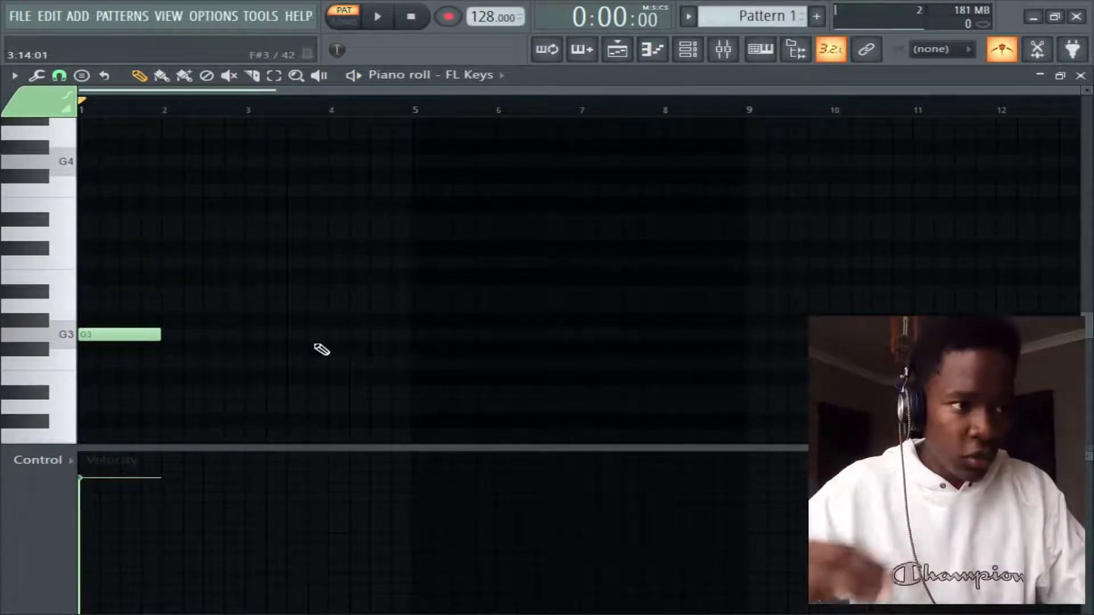
pyautogui.press('space')
pyautogui.press('space')
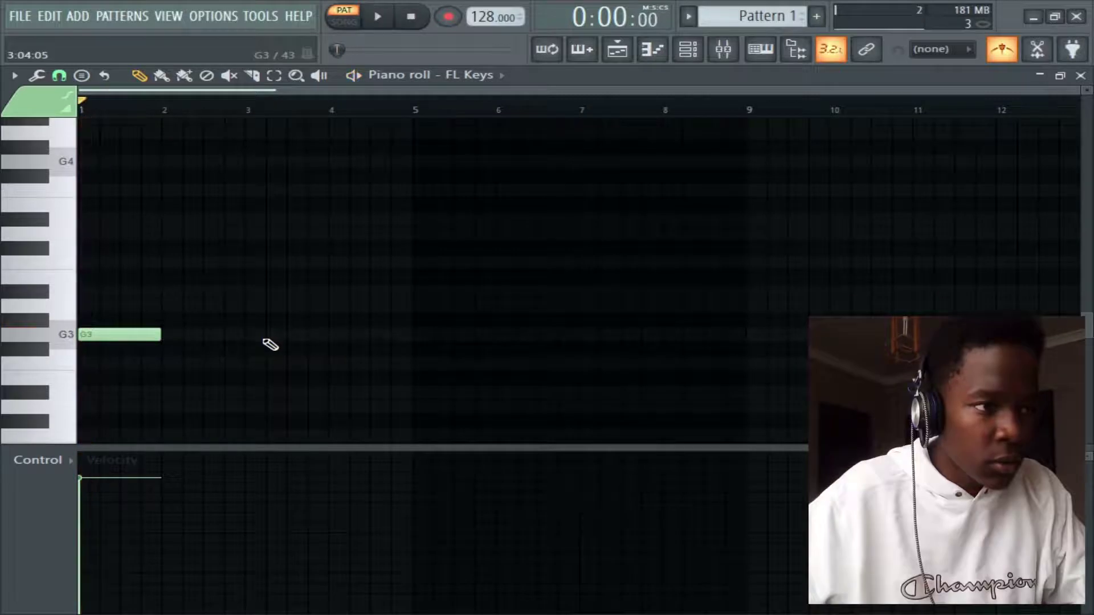
# Step: Draw a one-bar F3 note at the start of bar 2 and play the pattern back
pyautogui.click(166, 364)
pyautogui.rightClick(168, 364)
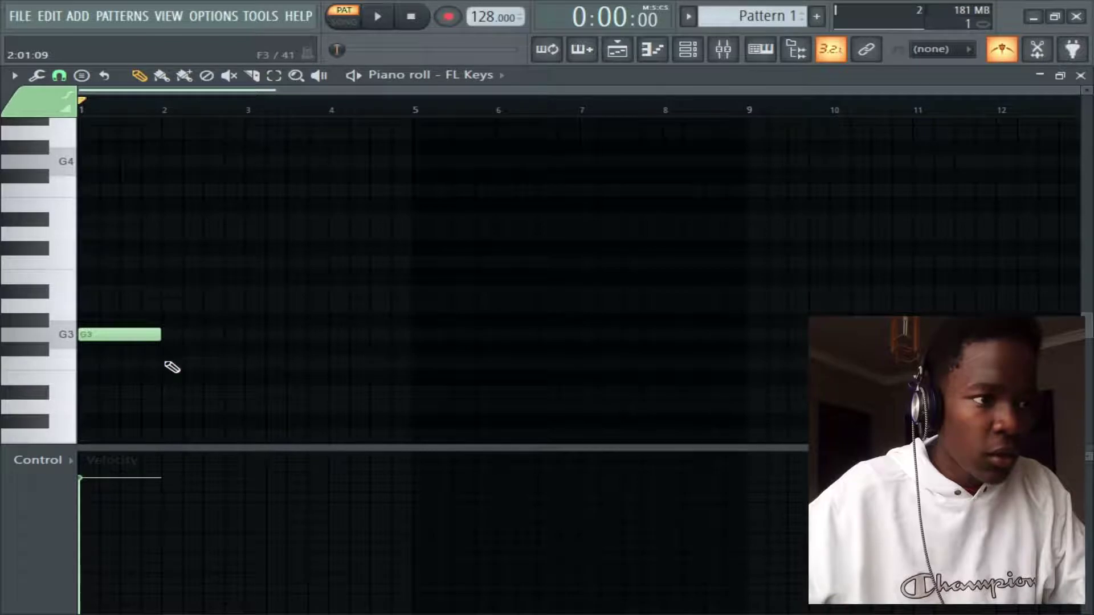
pyautogui.click(166, 364)
pyautogui.press('space')
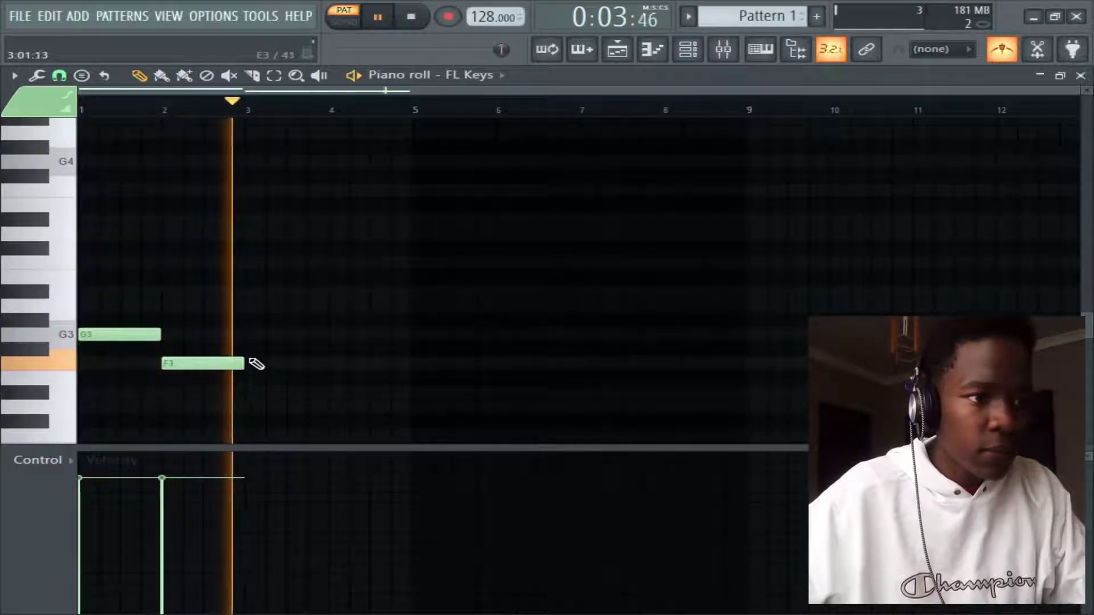
# Step: Draw a one-bar G3 note at the start of bar 3 and replay the pattern
pyautogui.click(251, 335)
pyautogui.press('space')
pyautogui.press('space')
pyautogui.press('space')
pyautogui.press('space')
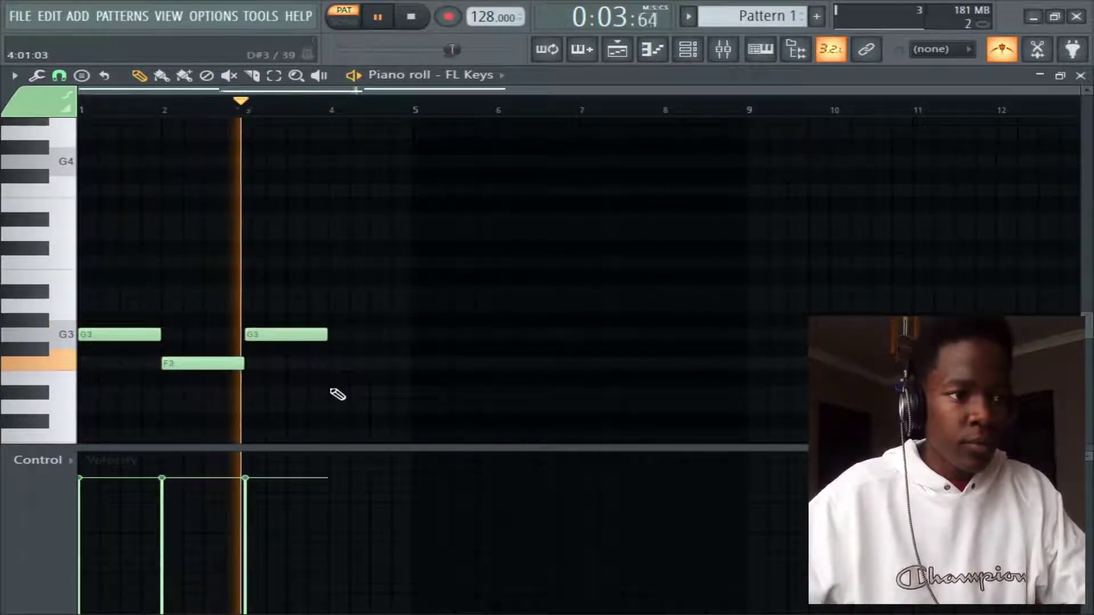
# Step: Fill bar 4 with a half-bar F3 followed by a half-bar A#3, trimming the overlapping note lengths
pyautogui.click(342, 365)
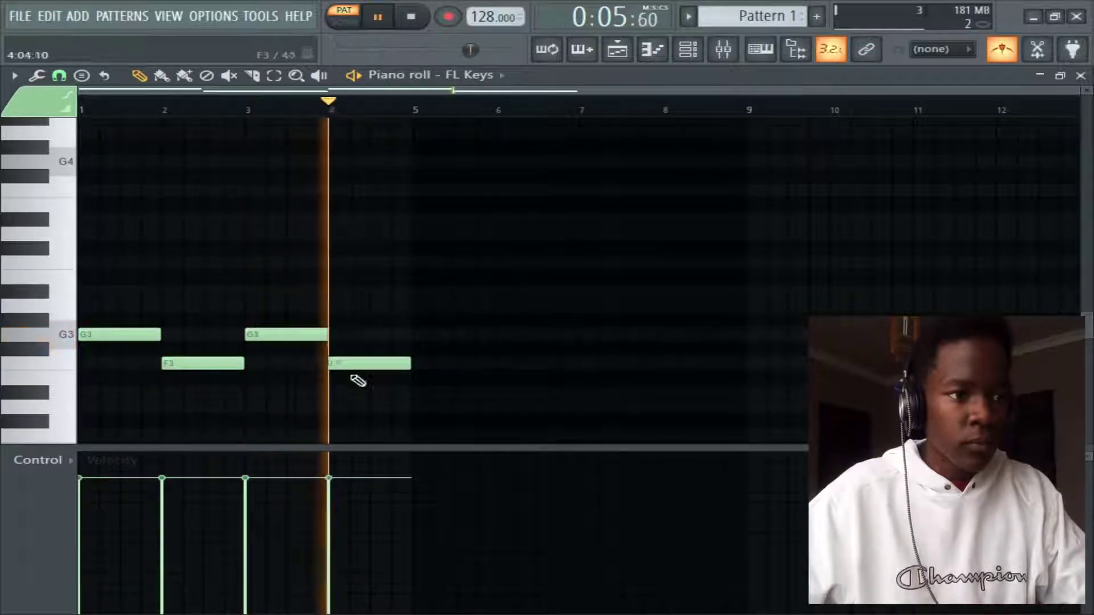
pyautogui.press('space')
pyautogui.click(367, 304)
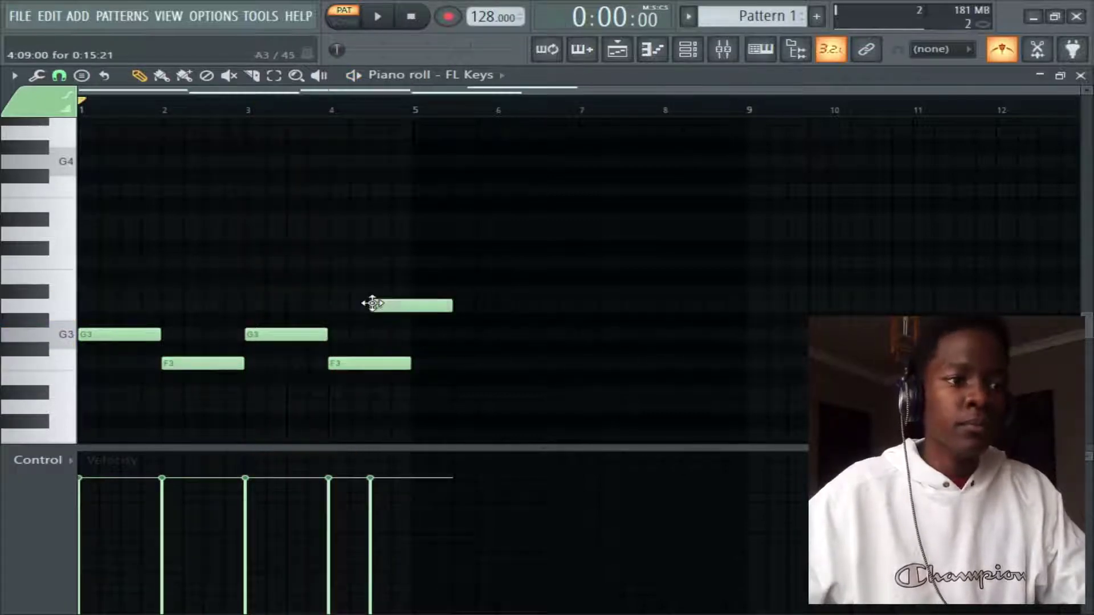
pyautogui.moveTo(366, 303); pyautogui.dragTo(372, 293)
pyautogui.hotkey('ctrl', 'l')
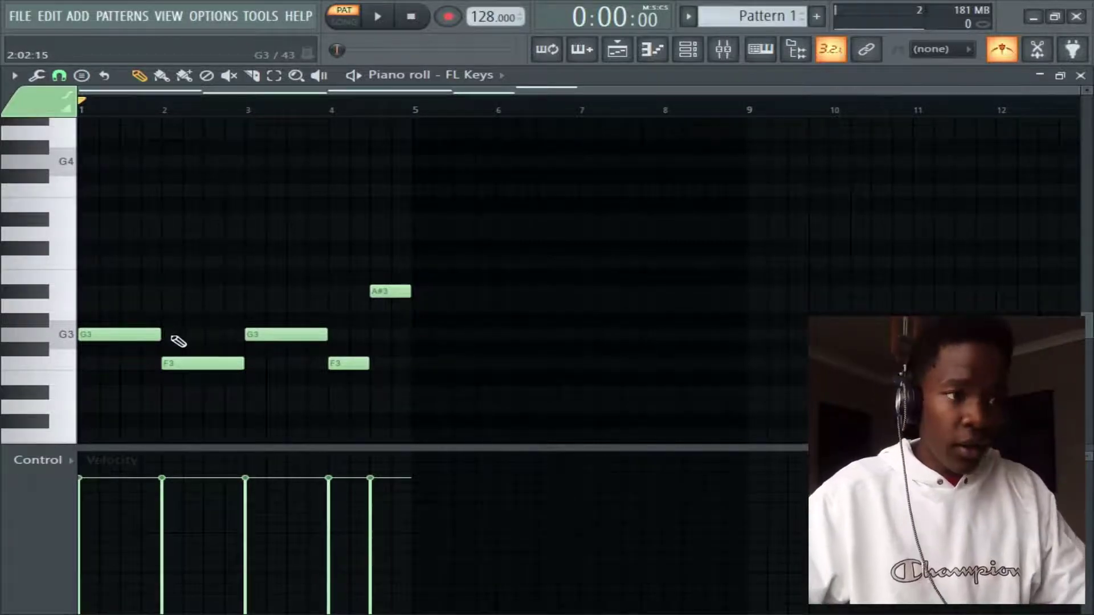
# Step: Try halving the bar 1 G3 and adding quarter-bar A#3 and C4 notes after it, playing the result
pyautogui.moveTo(153, 330); pyautogui.dragTo(121, 327)
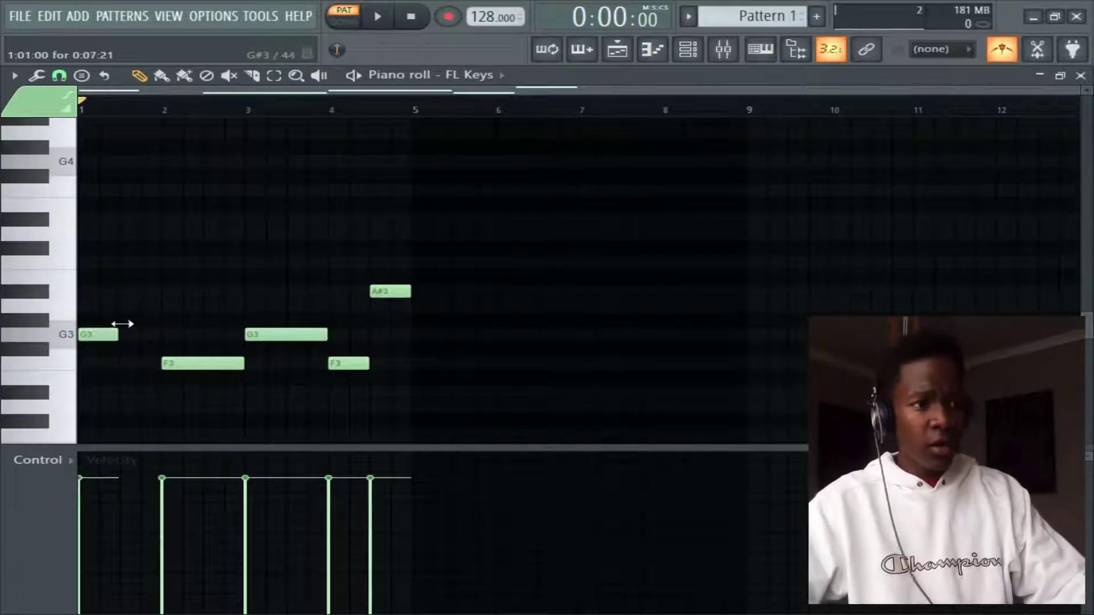
pyautogui.click(123, 292)
pyautogui.press('space')
pyautogui.moveTo(160, 292); pyautogui.dragTo(139, 293)
pyautogui.press('space')
pyautogui.click(147, 262)
pyautogui.press('space')
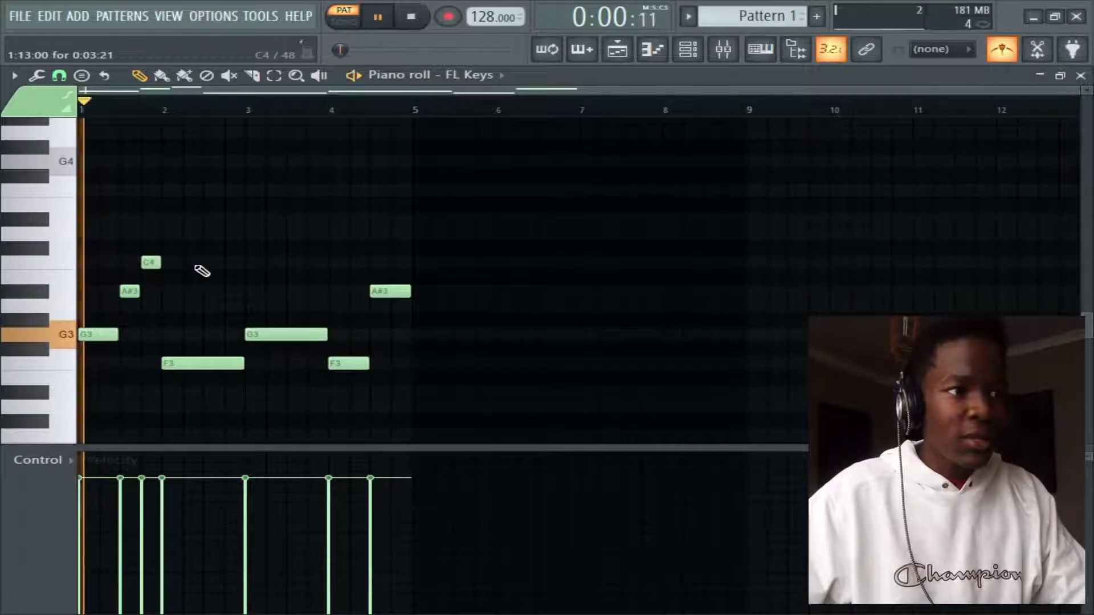
pyautogui.press('space')
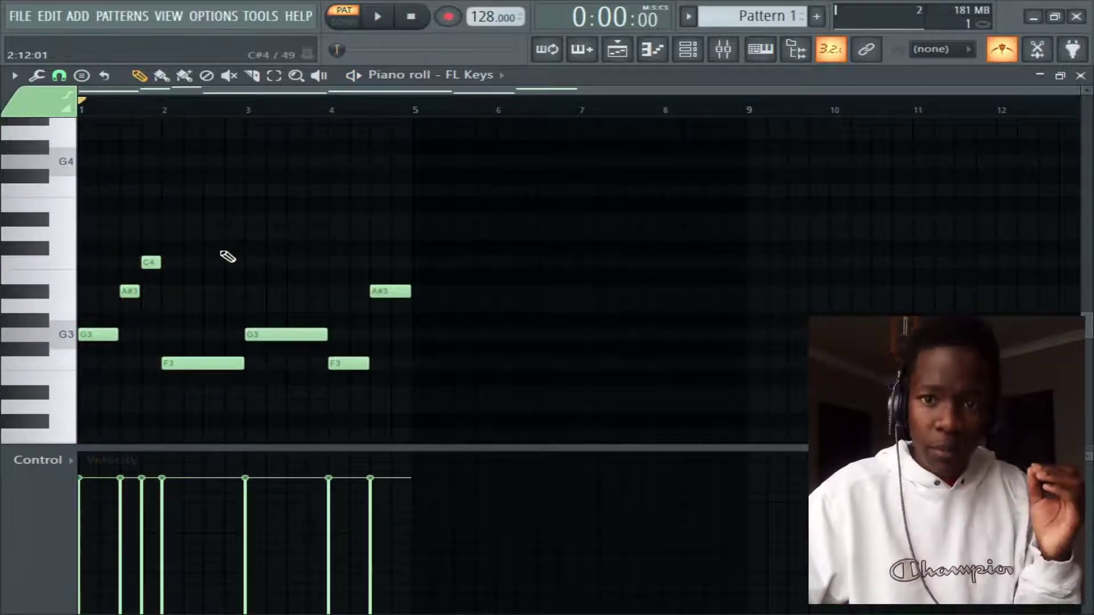
# Step: Delete the A#3 and C4 notes in bar 1 and lengthen the G3 back to one full bar
pyautogui.rightClick(151, 262)
pyautogui.rightClick(130, 291)
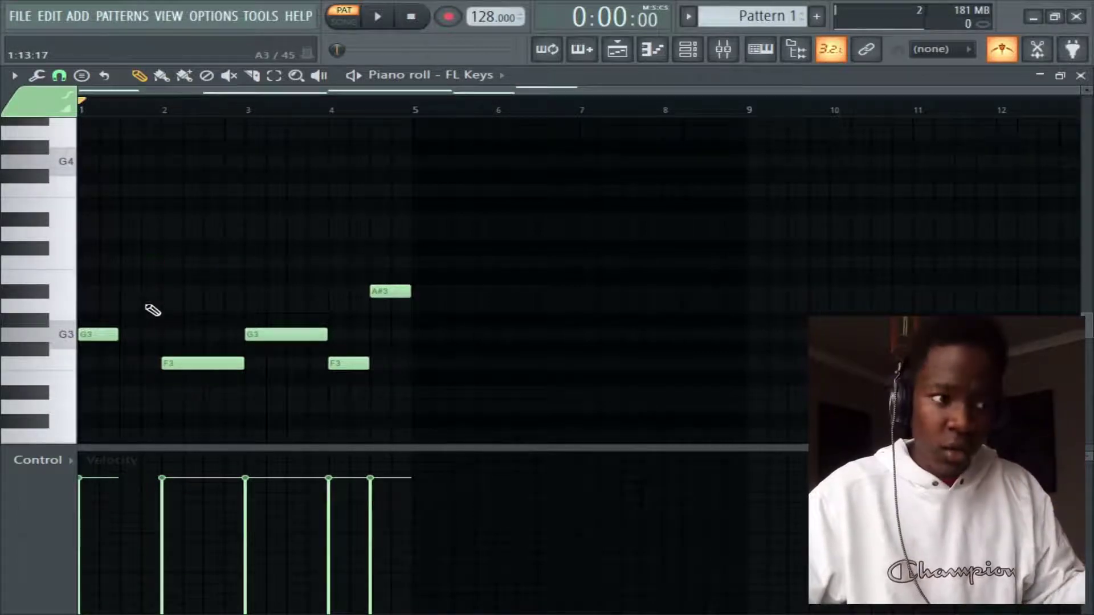
pyautogui.moveTo(118, 335); pyautogui.dragTo(159, 336)
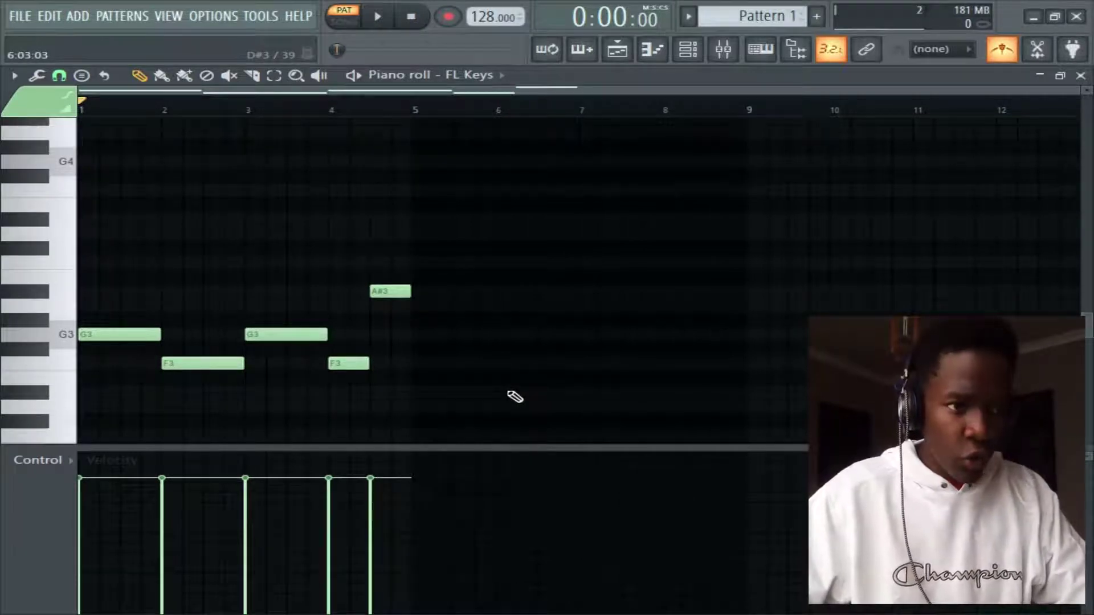
# Step: Select all five root notes, duplicate them one octave higher and deselect the copies
pyautogui.moveTo(510, 398); pyautogui.dragTo(75, 281)
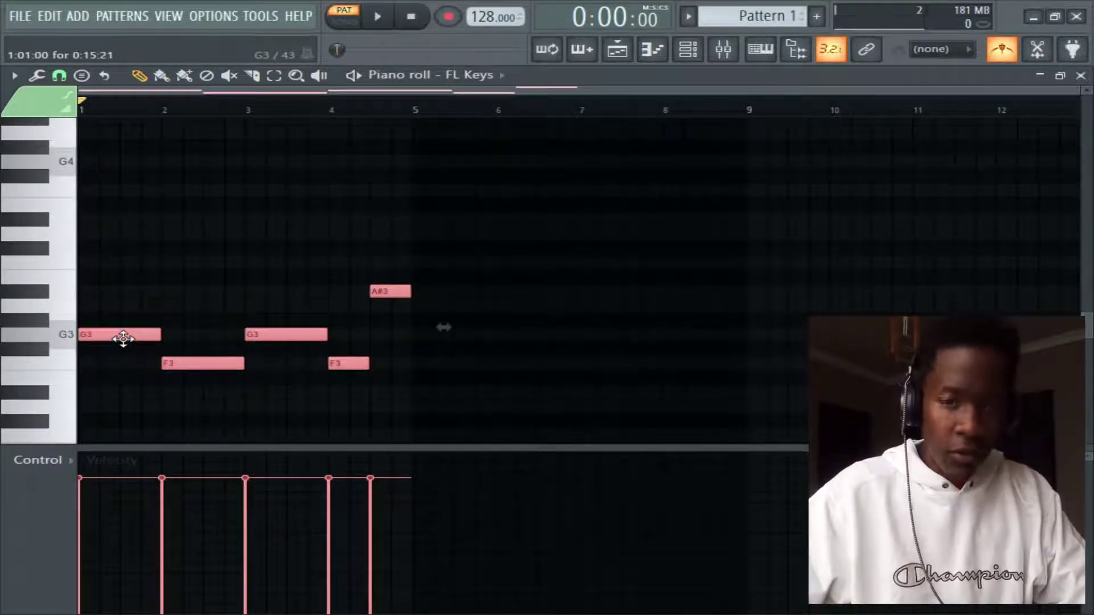
pyautogui.click(123, 338)
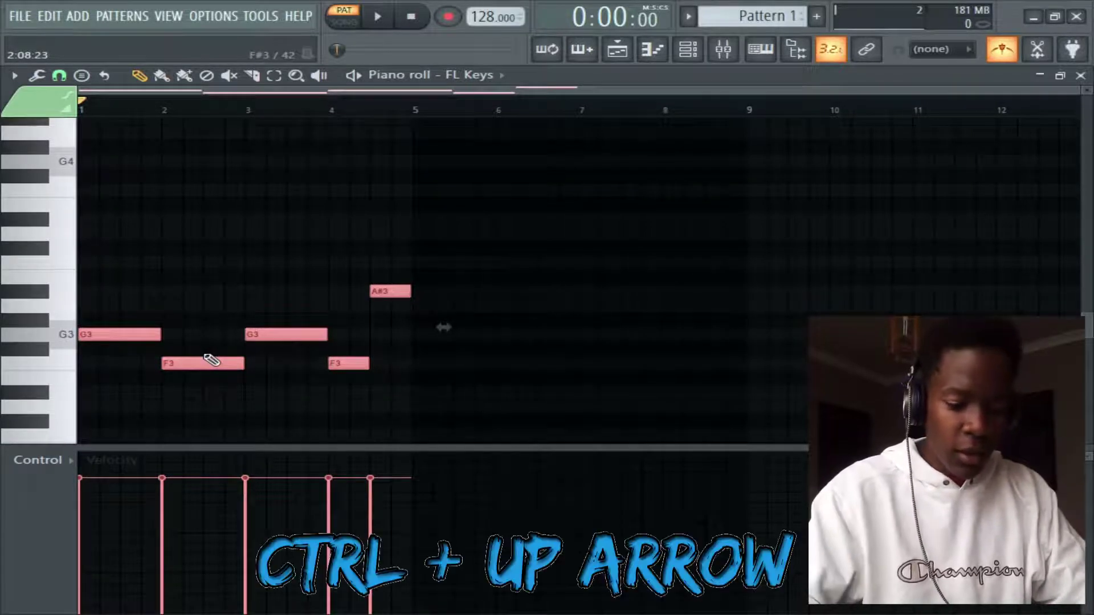
pyautogui.hotkey('ctrl', 'Up')
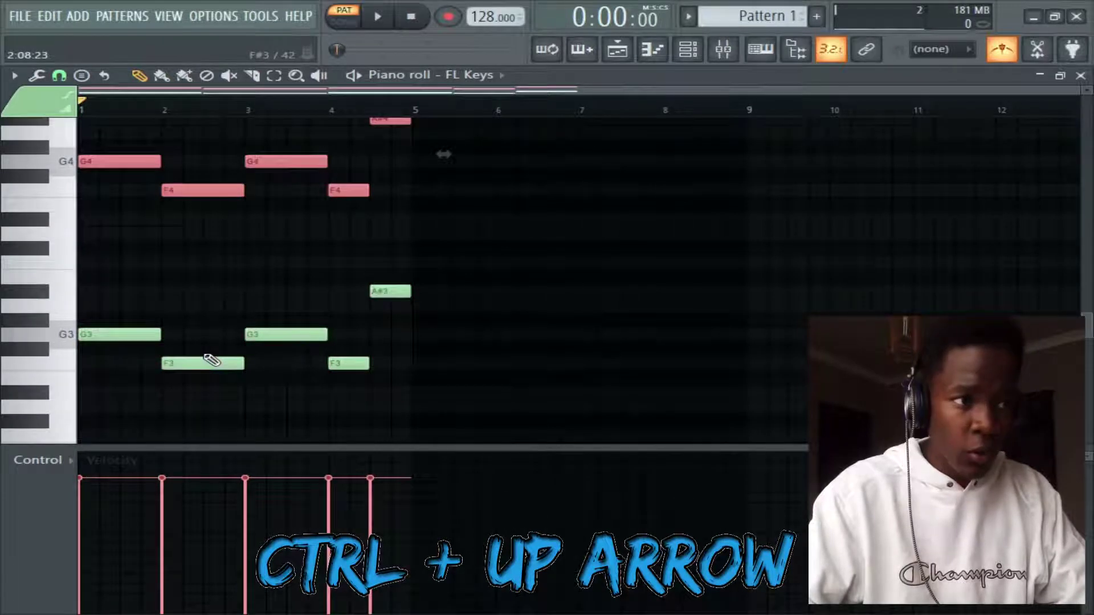
pyautogui.scroll(3, 211, 359)
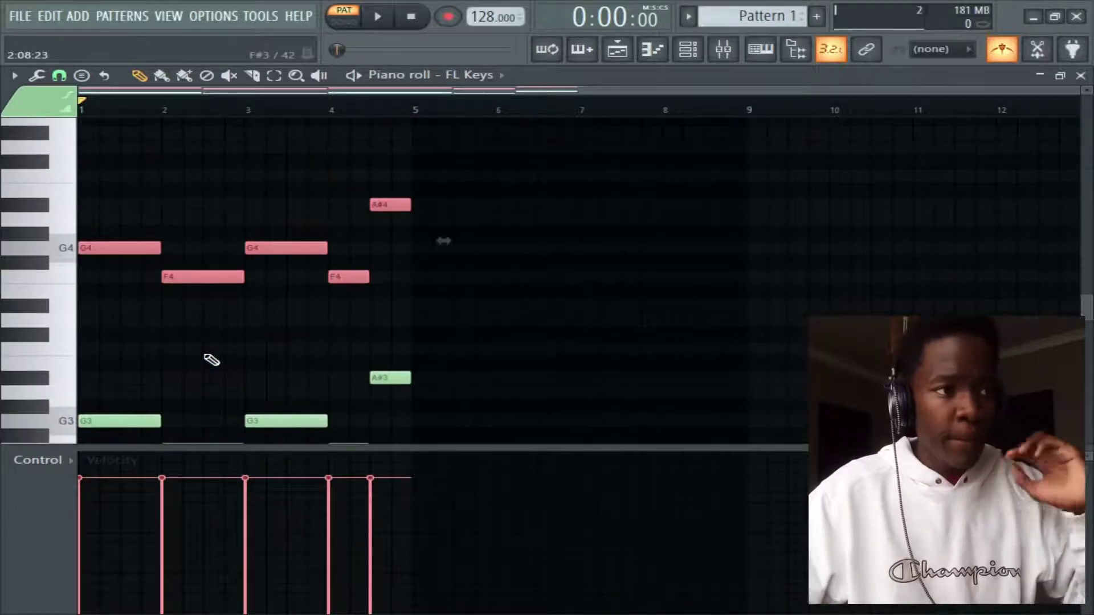
pyautogui.scroll(1, 228, 359)
pyautogui.click(489, 357)
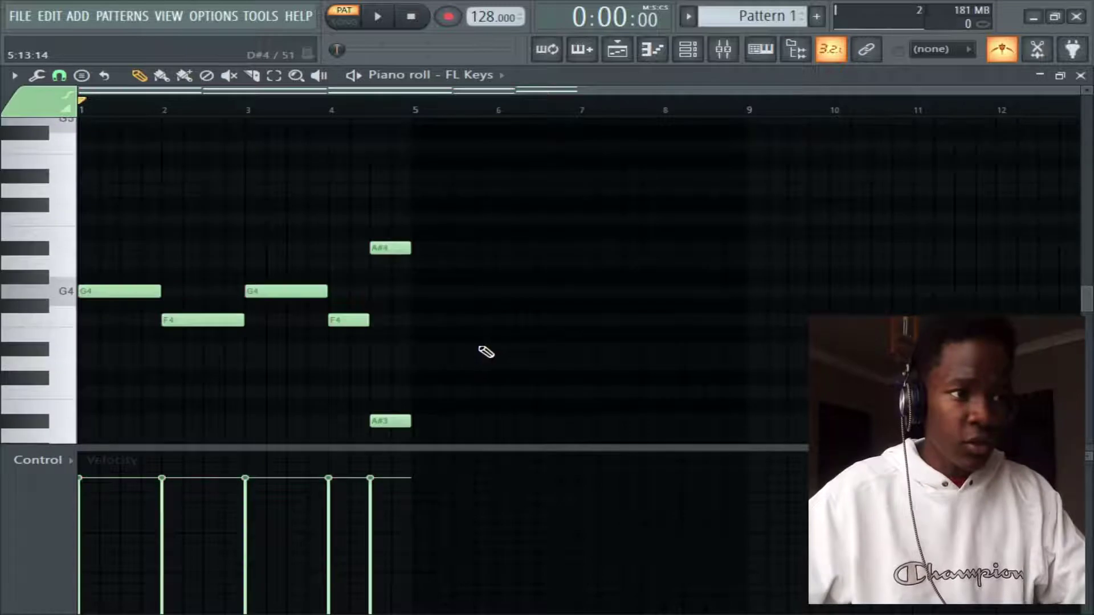
# Step: Play the doubled octaves, turn off the metronome and play the pattern again
pyautogui.scroll(-1, 488, 354)
pyautogui.press('space')
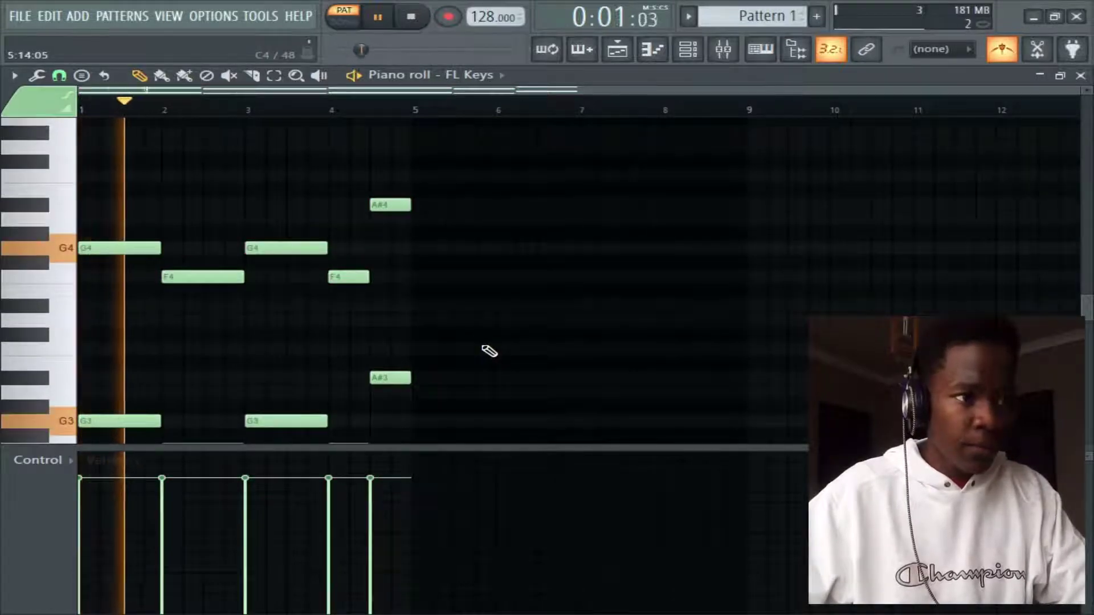
pyautogui.press('space')
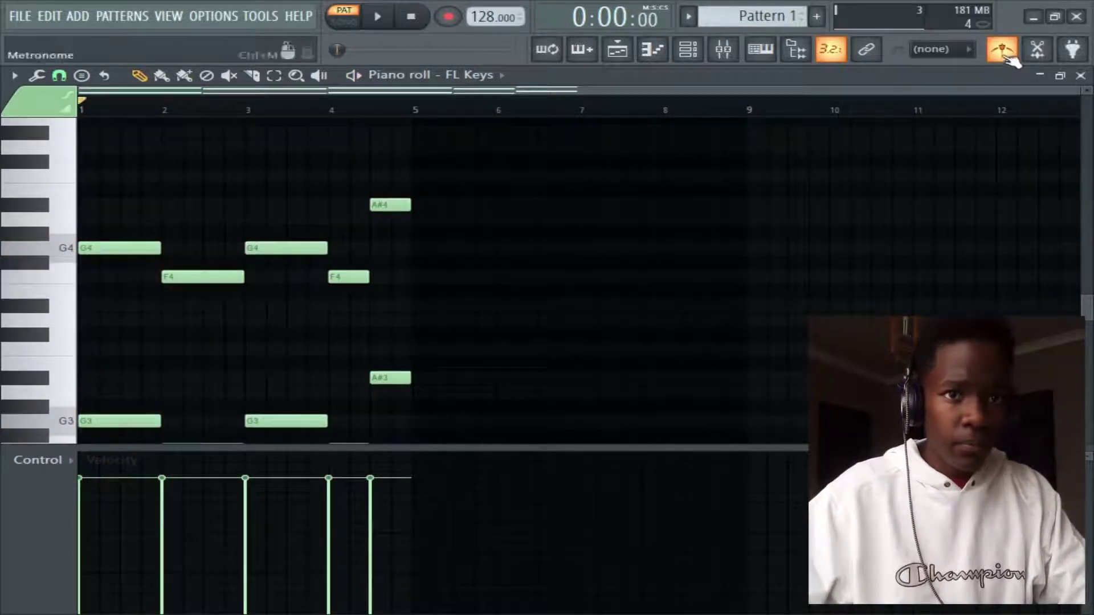
pyautogui.click(1002, 49)
pyautogui.press('space')
pyautogui.press('space')
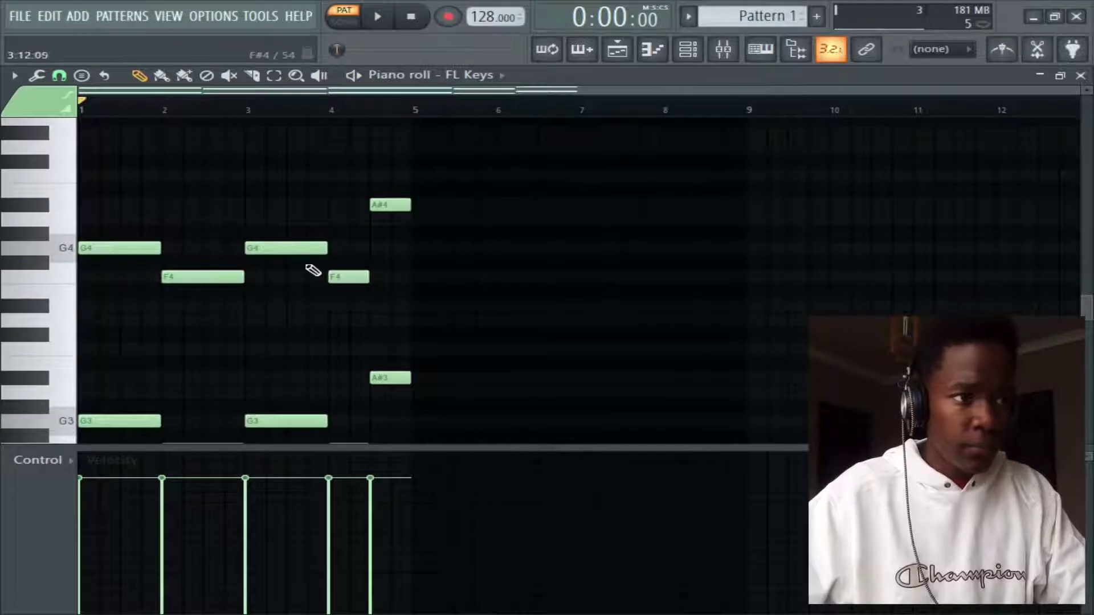
# Step: Add one-bar A#4 and D5 notes above the G4 in bar 1 to form a triad
pyautogui.click(107, 246)
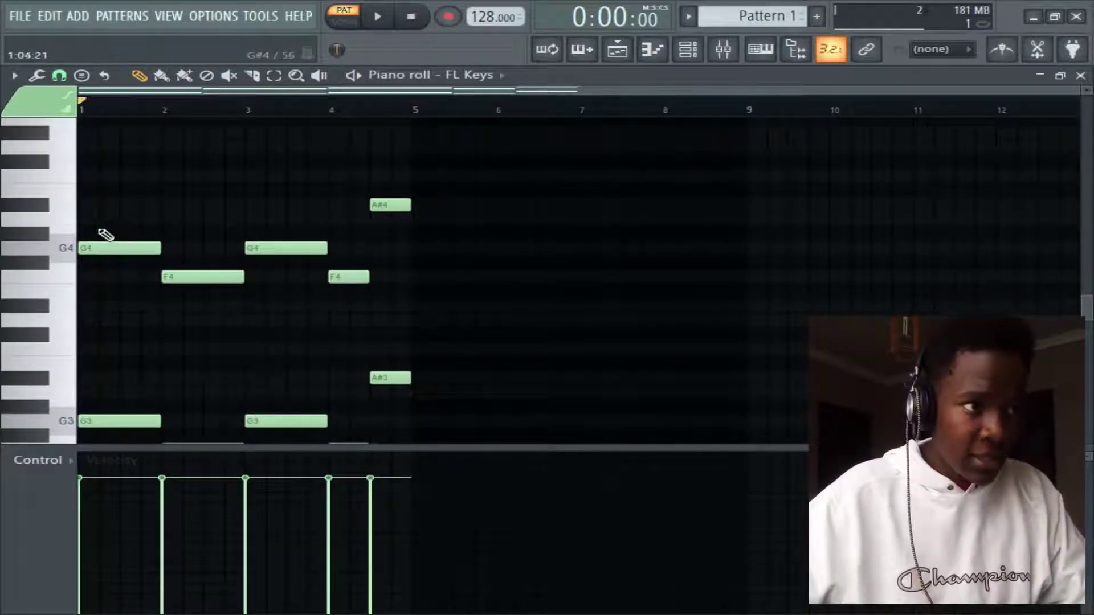
pyautogui.click(93, 204)
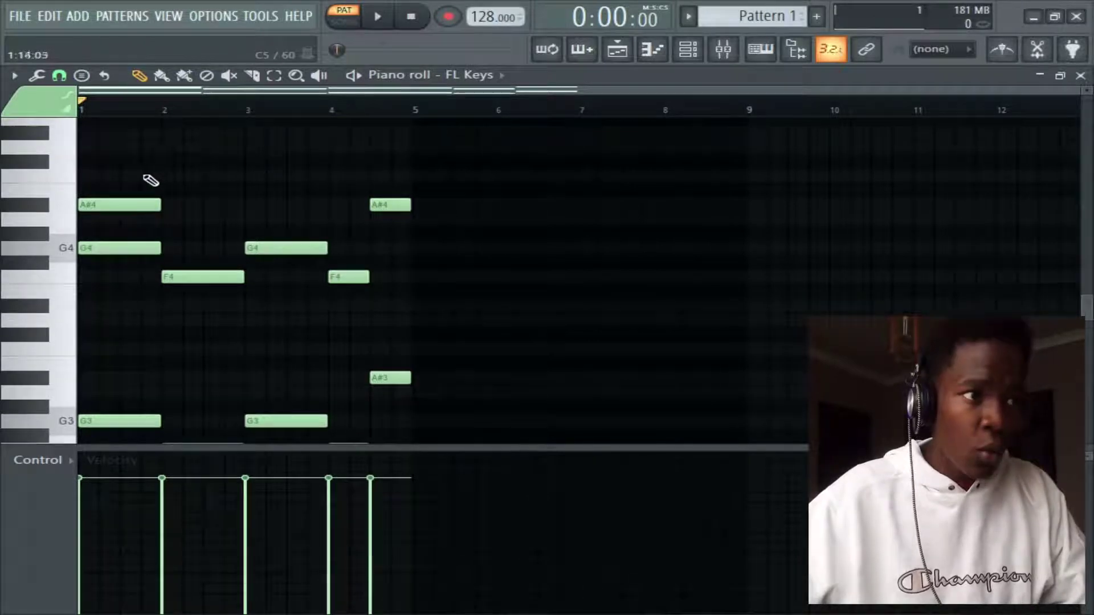
pyautogui.click(120, 147)
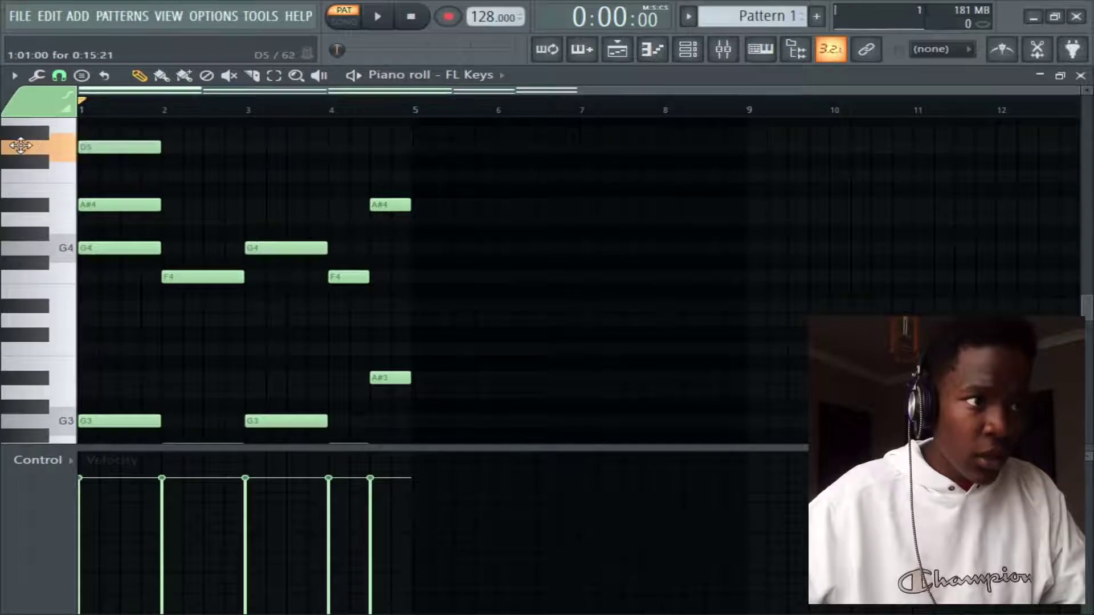
# Step: Add one-bar A4 and C5 notes in bar 2, and one-bar A#4 and D5 notes in bar 3
pyautogui.click(172, 220)
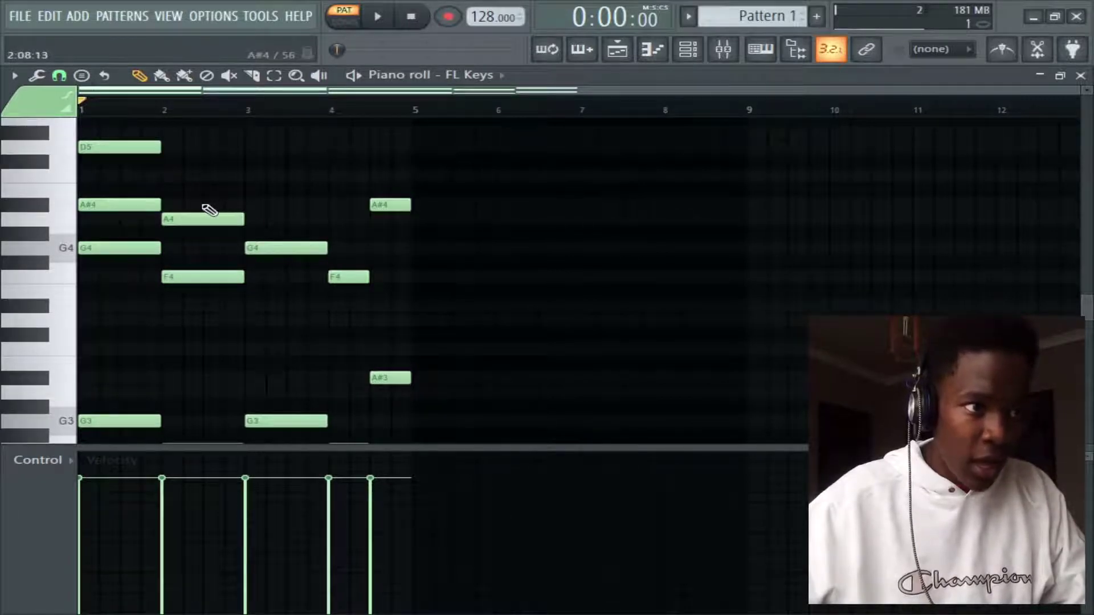
pyautogui.click(171, 177)
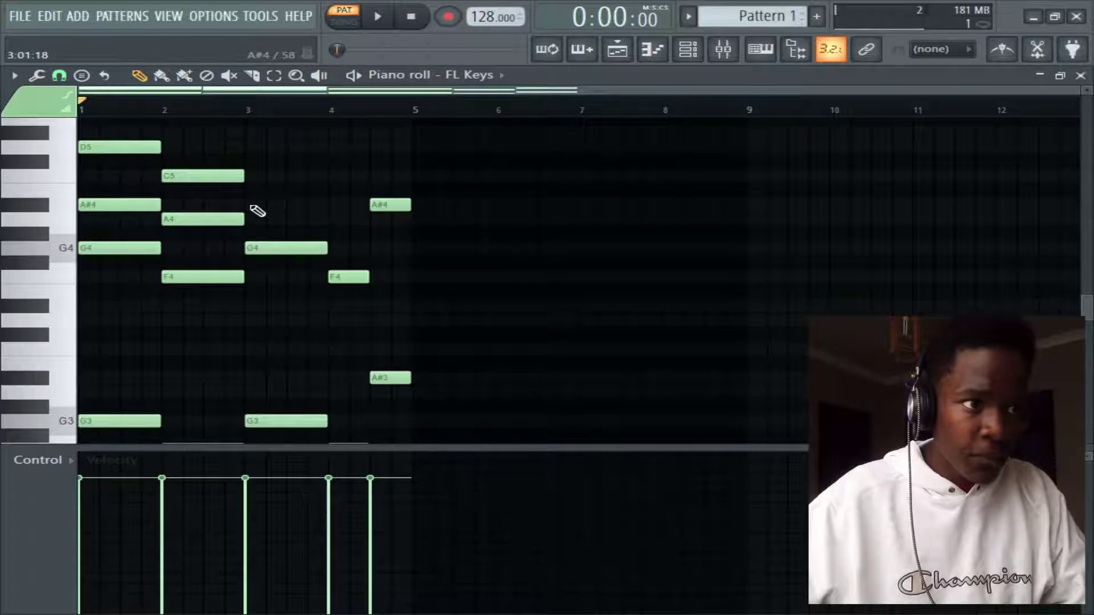
pyautogui.click(254, 206)
pyautogui.click(253, 149)
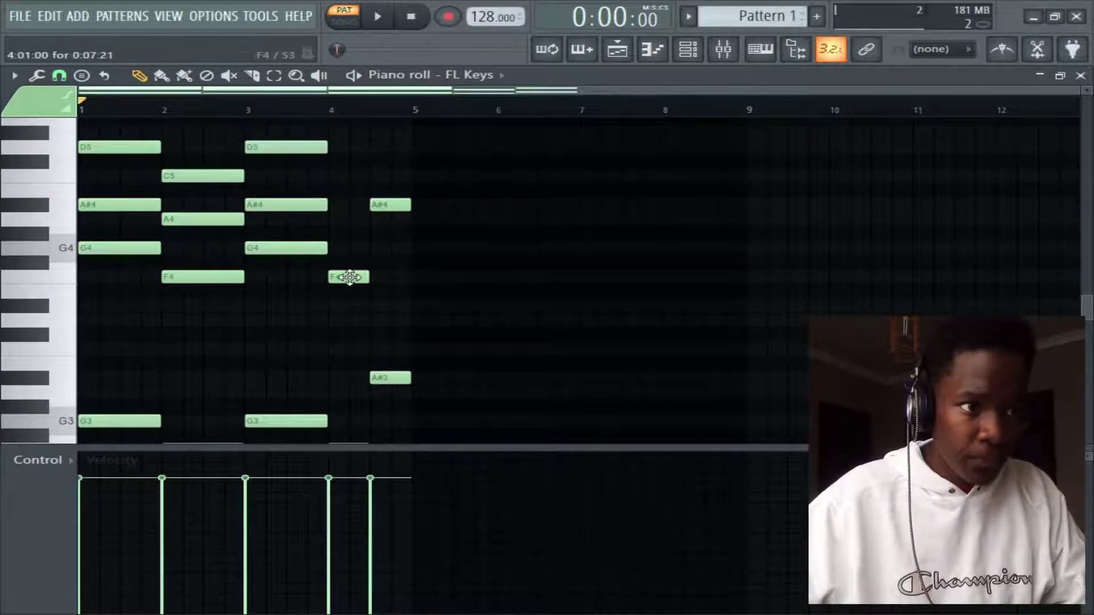
# Step: Complete the bar 4 chords with half-bar A4 and C5 above F4, and half-bar D5 and F5 above A#4
pyautogui.click(342, 220)
pyautogui.click(342, 176)
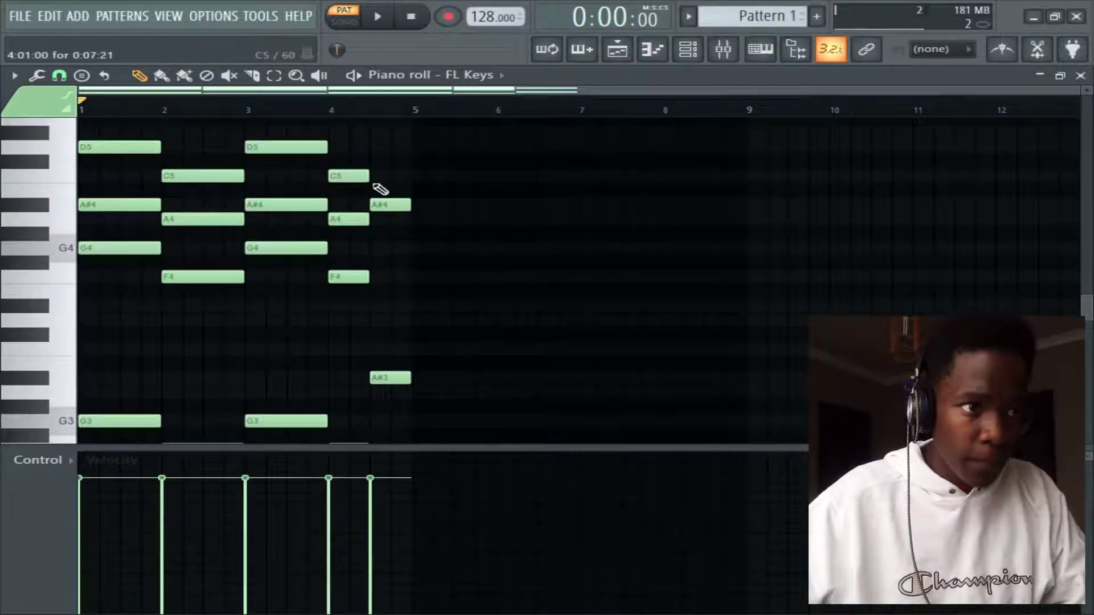
pyautogui.click(376, 147)
pyautogui.scroll(1, 392, 177)
pyautogui.scroll(1, 392, 176)
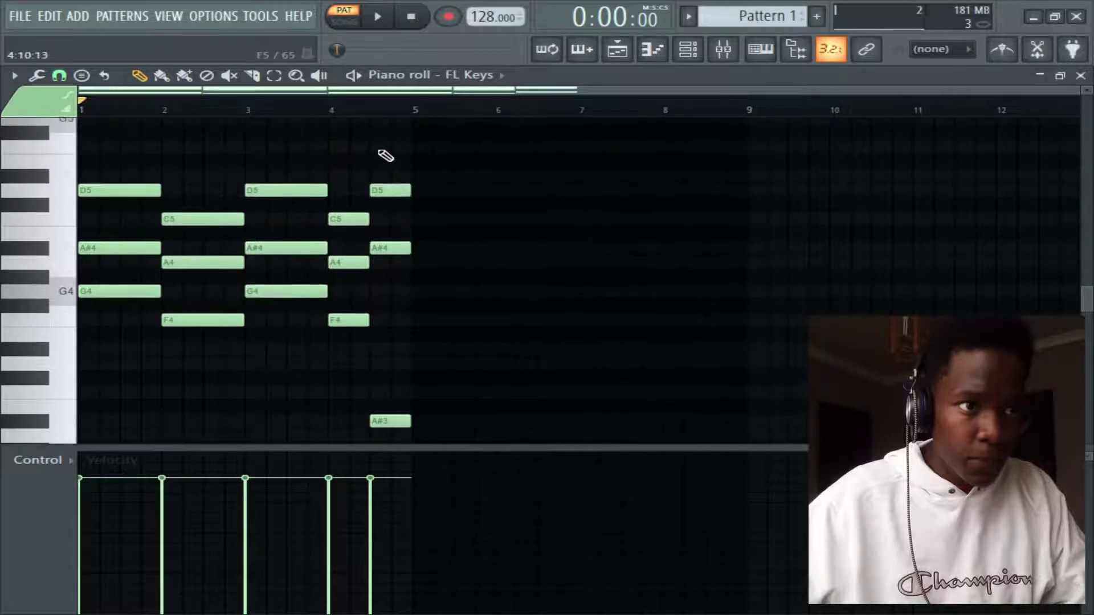
pyautogui.click(383, 148)
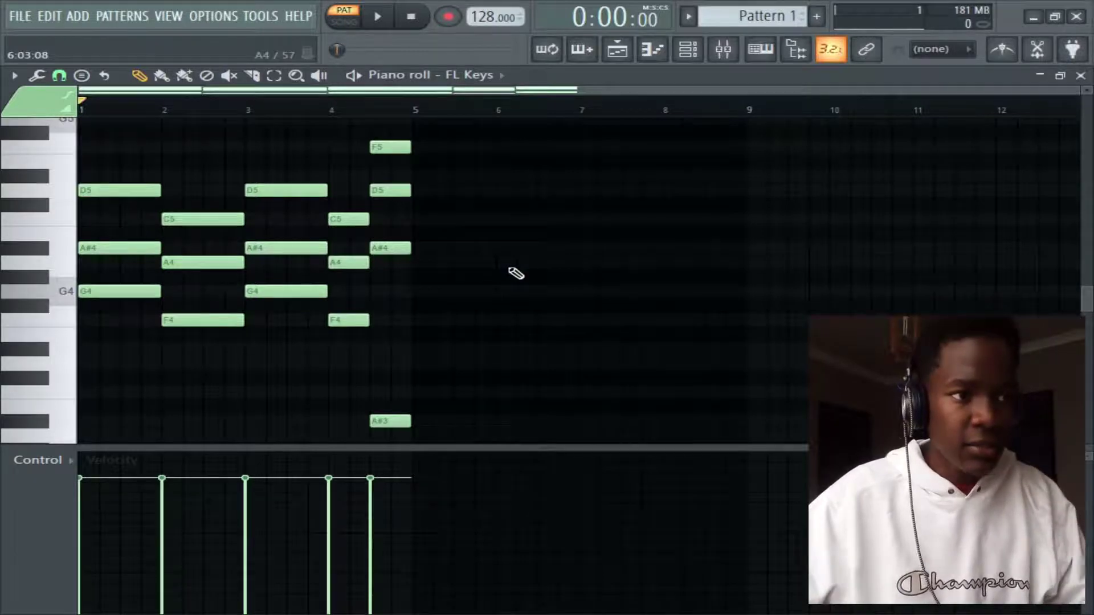
# Step: Play back the four-bar chord progression without the metronome
pyautogui.scroll(-3, 515, 272)
pyautogui.scroll(3, 514, 272)
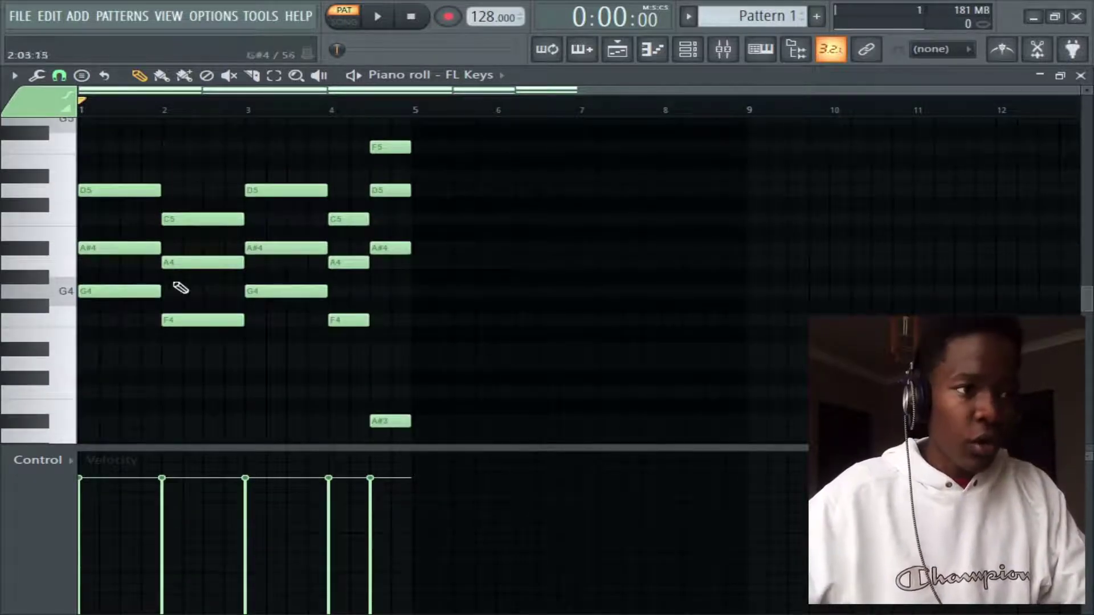
pyautogui.press('space')
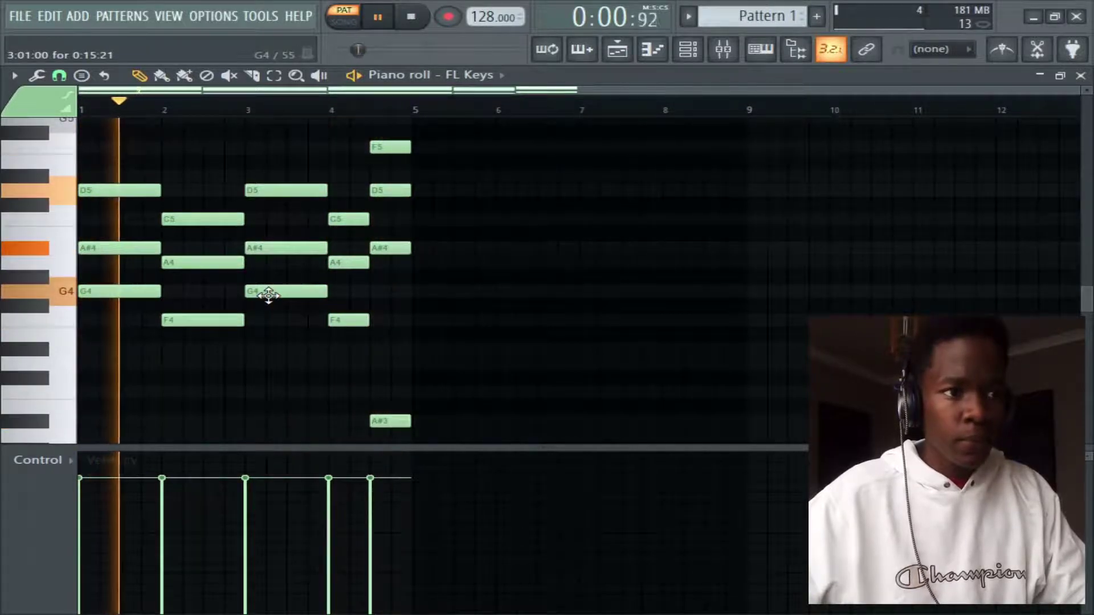
pyautogui.press('space')
# Step: Examine the bass root notes, the chords an octave higher and the empty range above them
pyautogui.scroll(-5, 269, 295)
pyautogui.scroll(5, 341, 310)
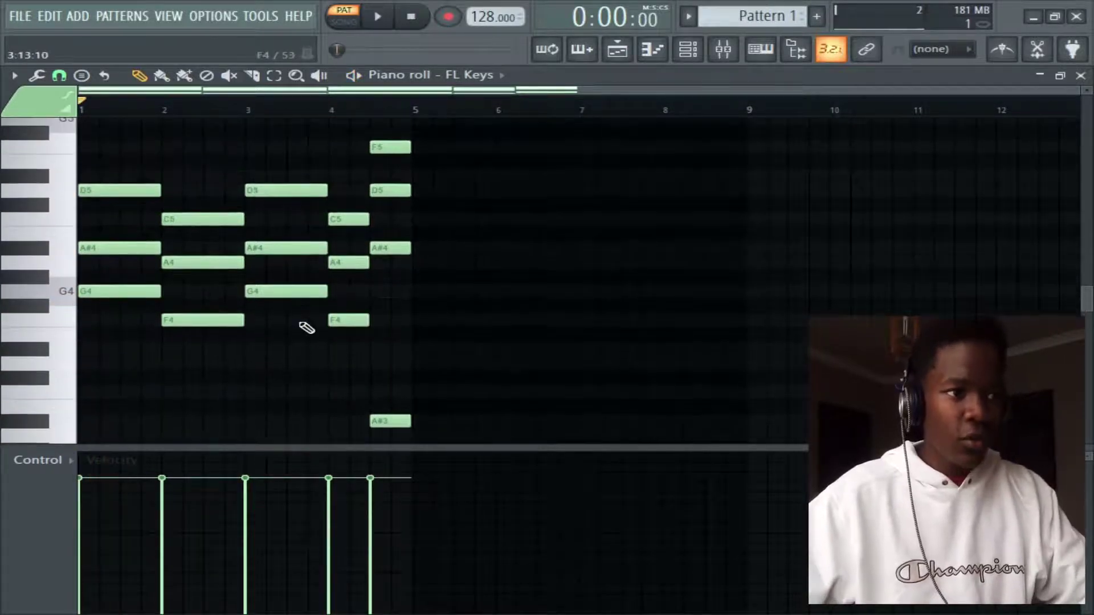
pyautogui.scroll(-5, 307, 328)
pyautogui.scroll(3, 322, 327)
pyautogui.scroll(-3, 322, 328)
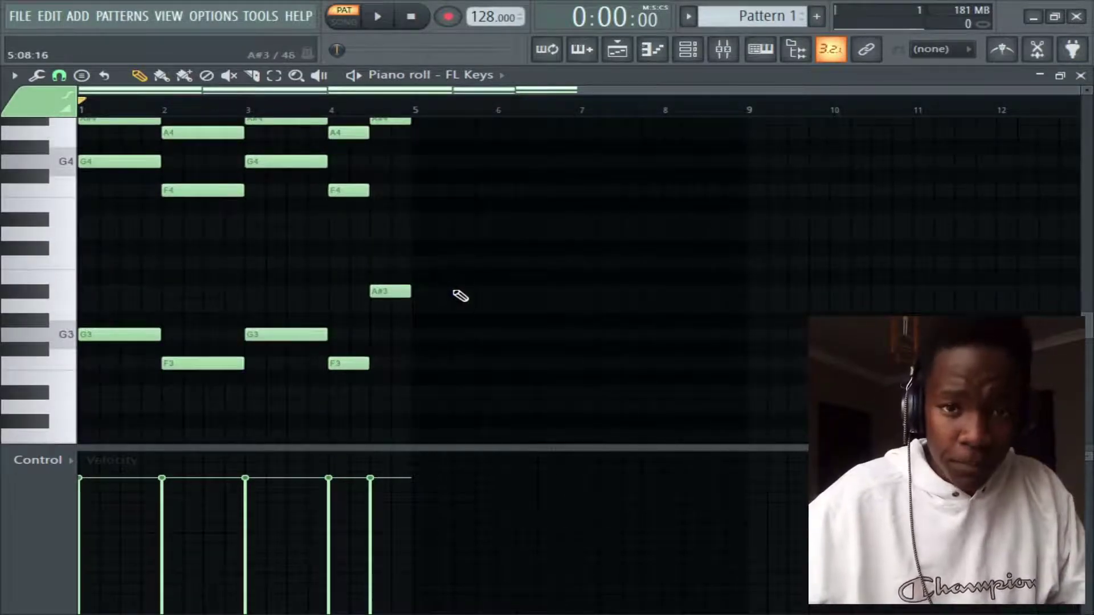
pyautogui.scroll(3, 502, 308)
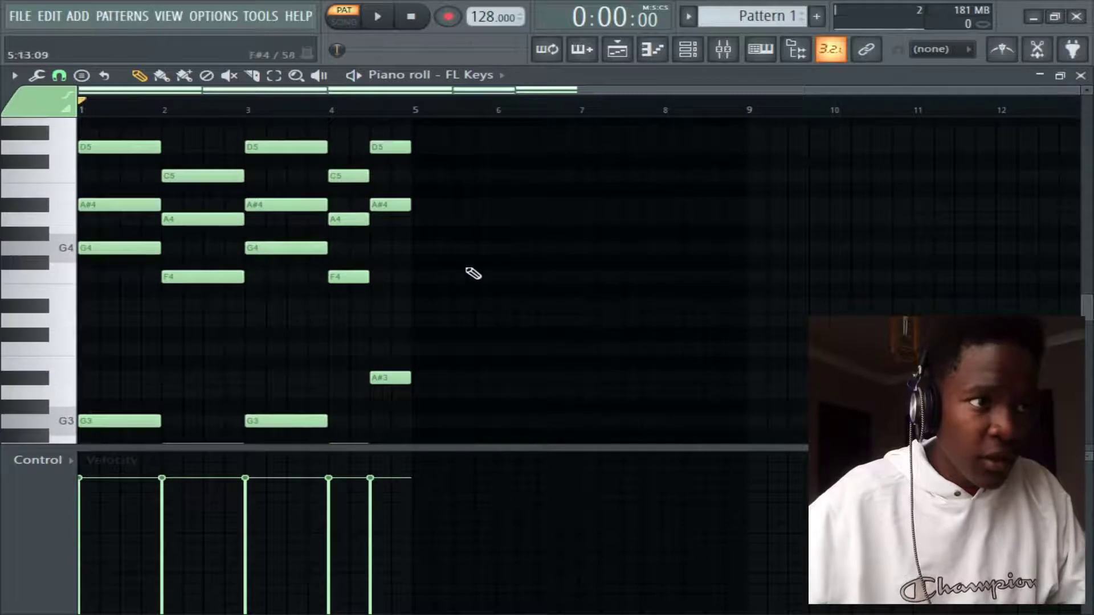
pyautogui.scroll(2, 28, 193)
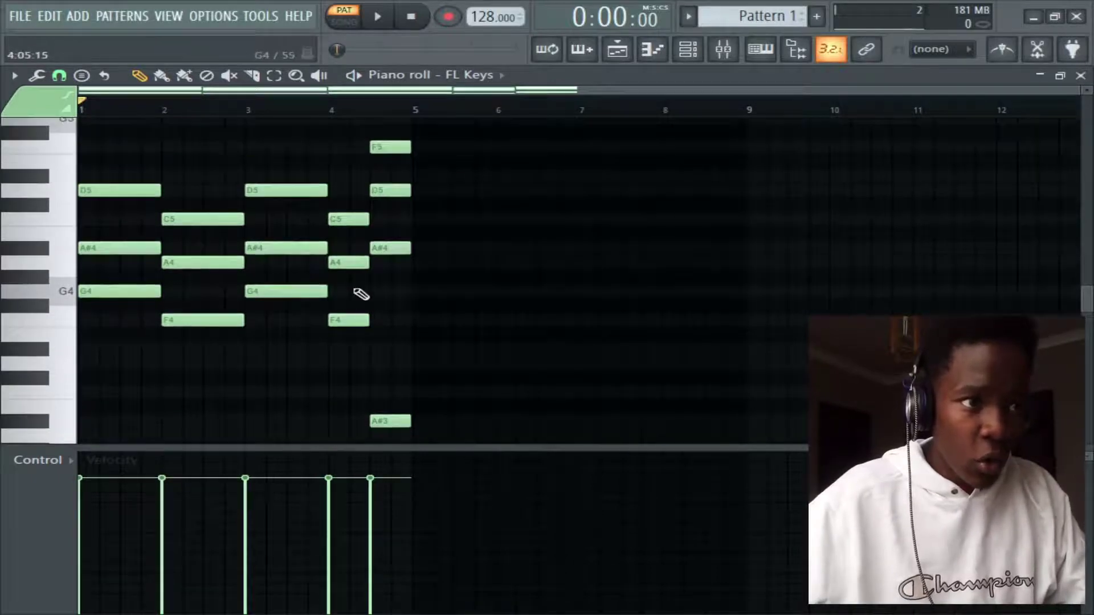
pyautogui.scroll(3, 274, 258)
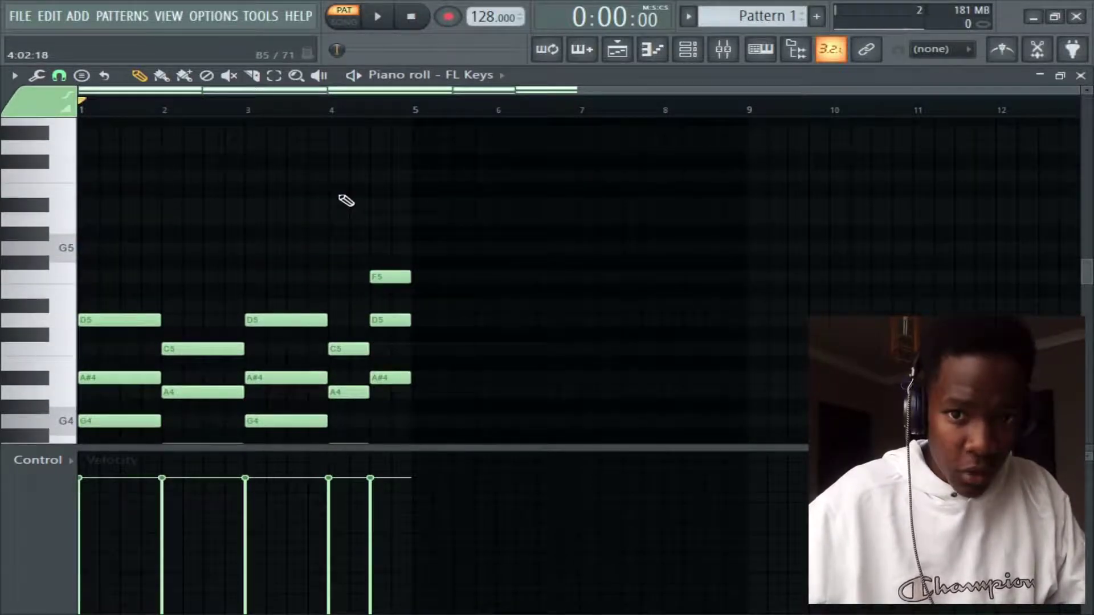
# Step: Copy the five bass root notes three octaves up so they start at G6 above the chords
pyautogui.scroll(-6, 346, 205)
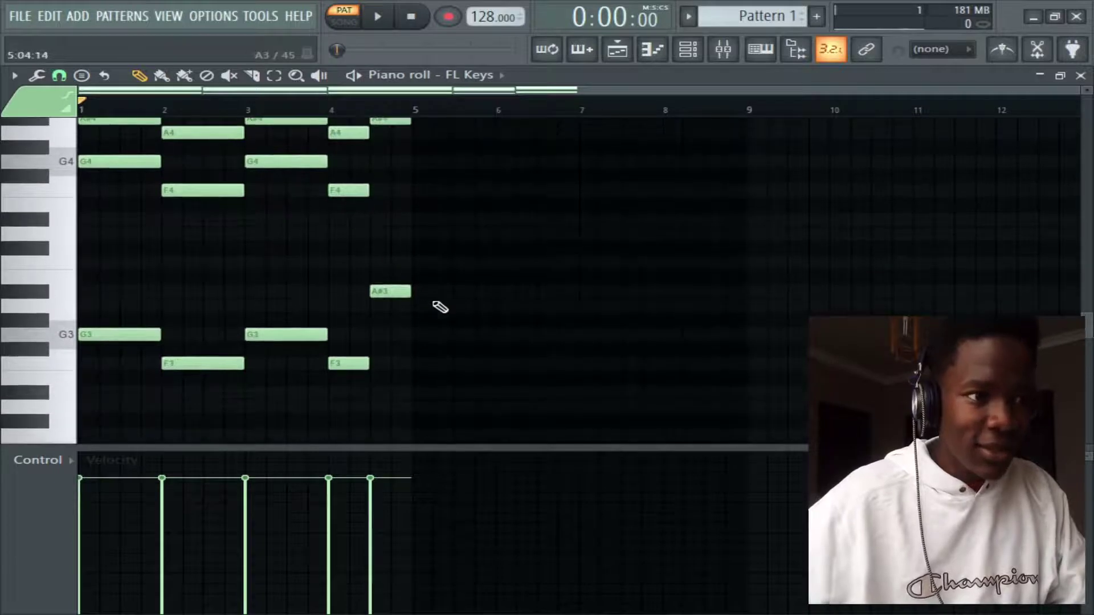
pyautogui.moveTo(543, 398); pyautogui.dragTo(51, 278)
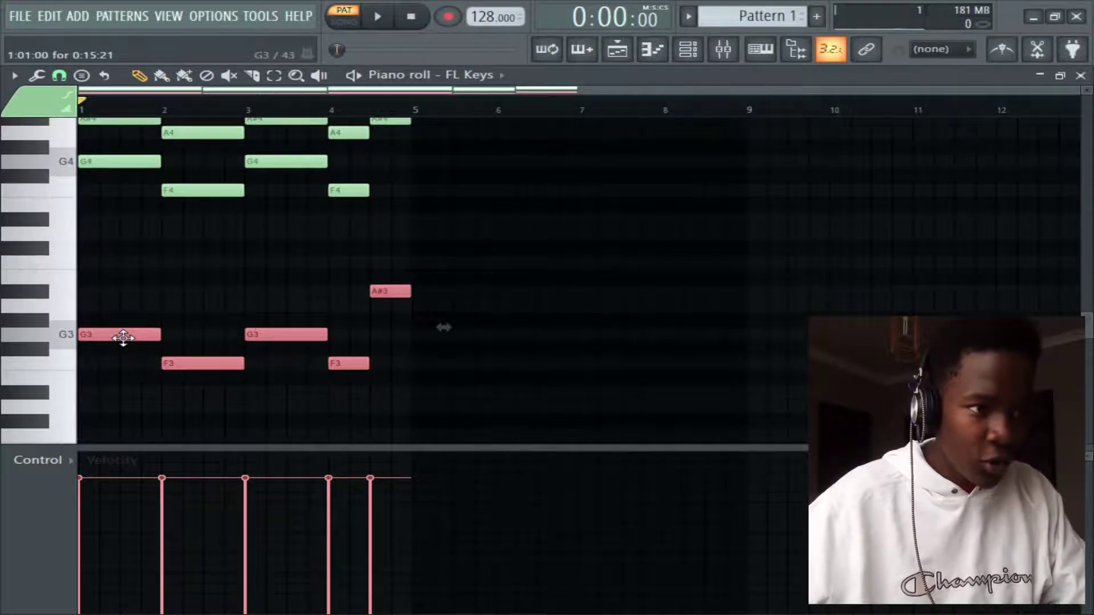
pyautogui.moveTo(444, 327); pyautogui.dragTo(444, 154)
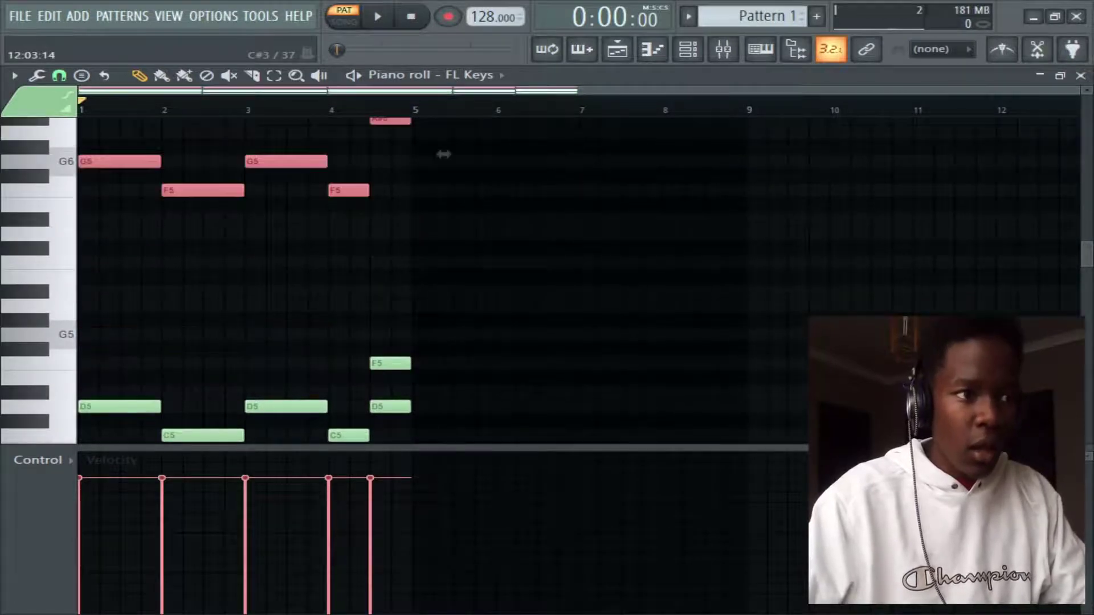
pyautogui.scroll(2, 523, 325)
pyautogui.scroll(-2, 281, 290)
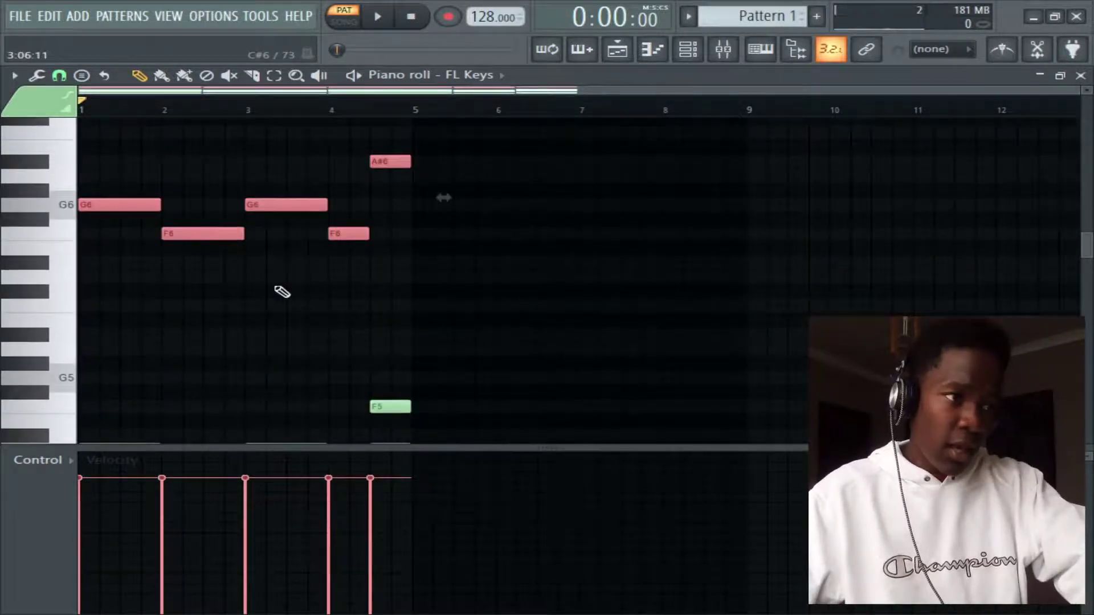
pyautogui.scroll(2, 339, 277)
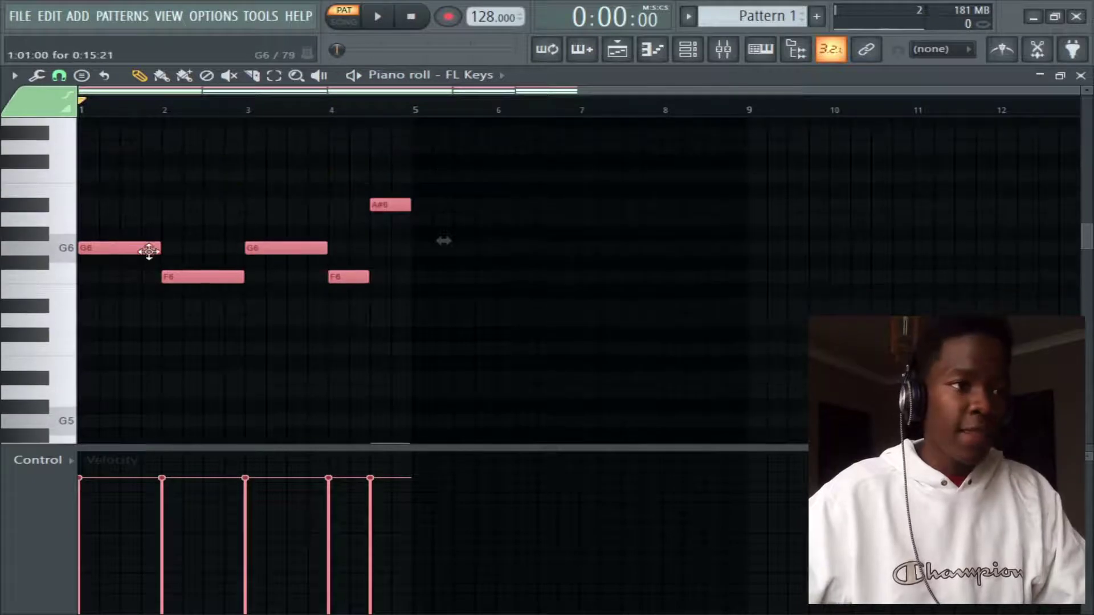
# Step: Delay the copied high notes by half a bar and place A#6 in the second half of bar 4 instead of F6
pyautogui.moveTo(124, 249); pyautogui.dragTo(166, 251)
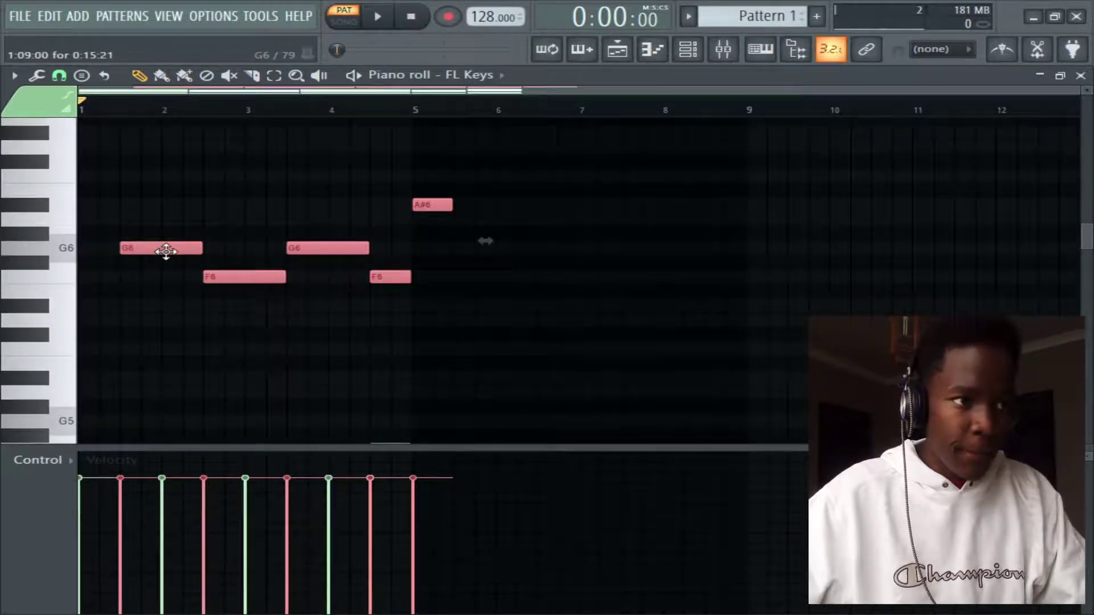
pyautogui.click(524, 313)
pyautogui.rightClick(437, 207)
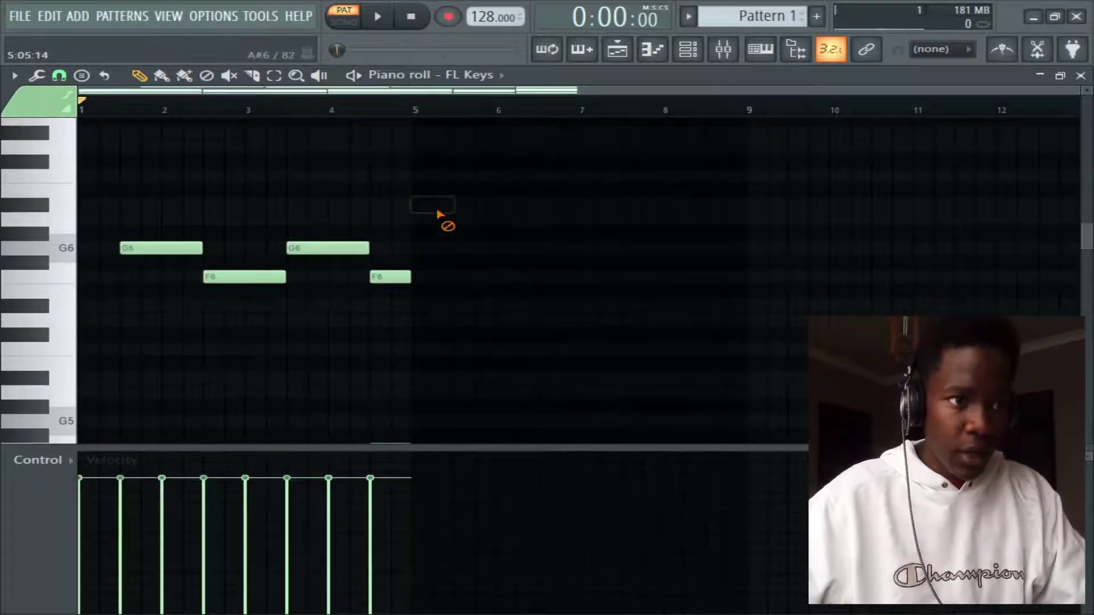
pyautogui.hotkey('ctrl', 'z')
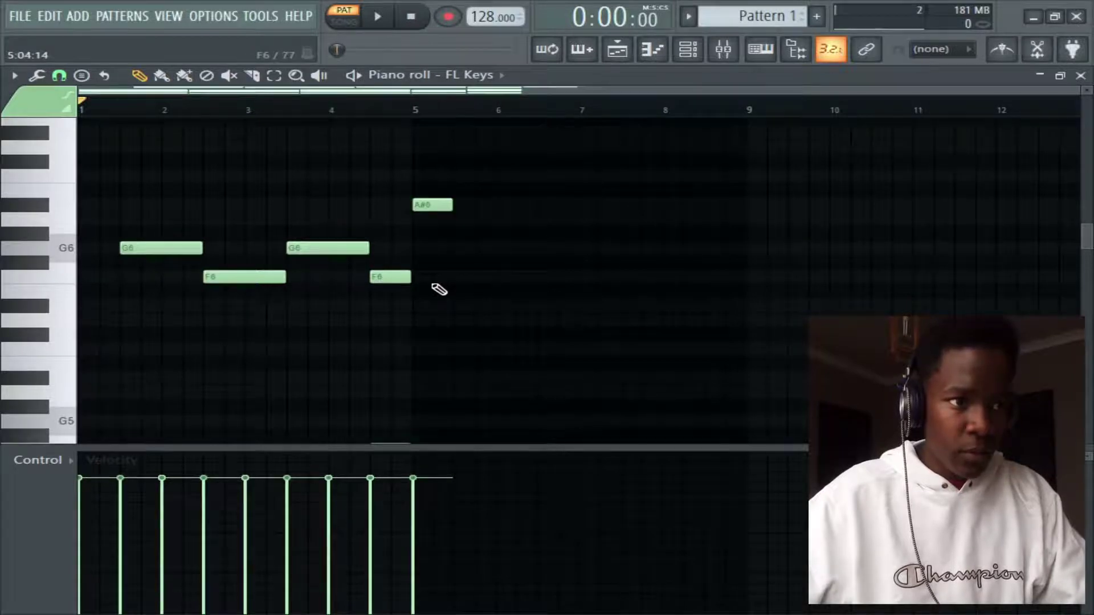
pyautogui.moveTo(428, 205); pyautogui.dragTo(385, 211)
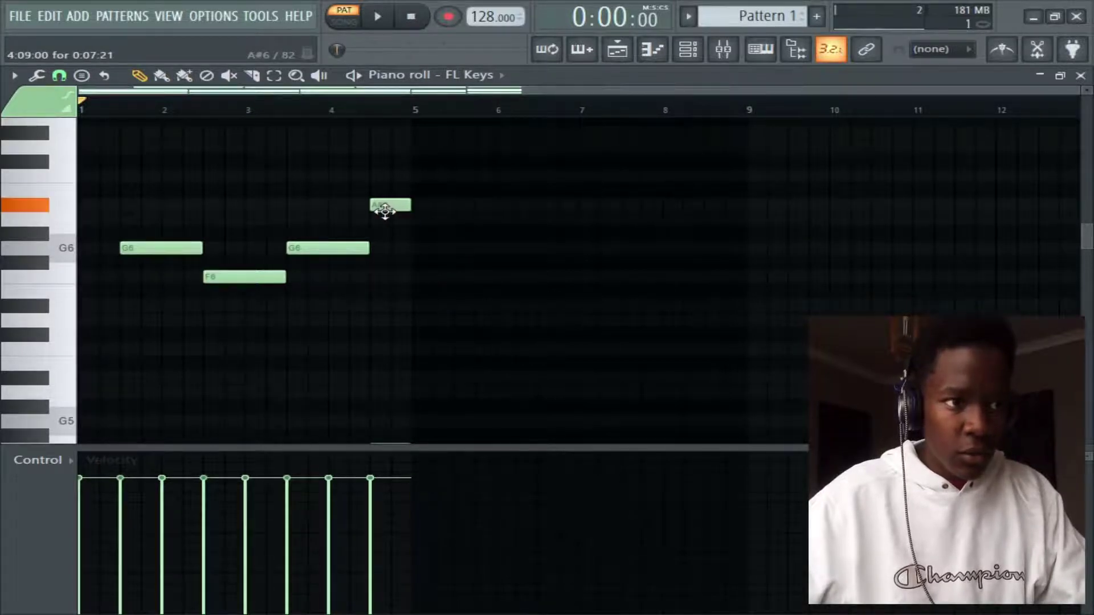
# Step: Play back the chord progression together with the high root-note line
pyautogui.scroll(-5, 488, 299)
pyautogui.press('space')
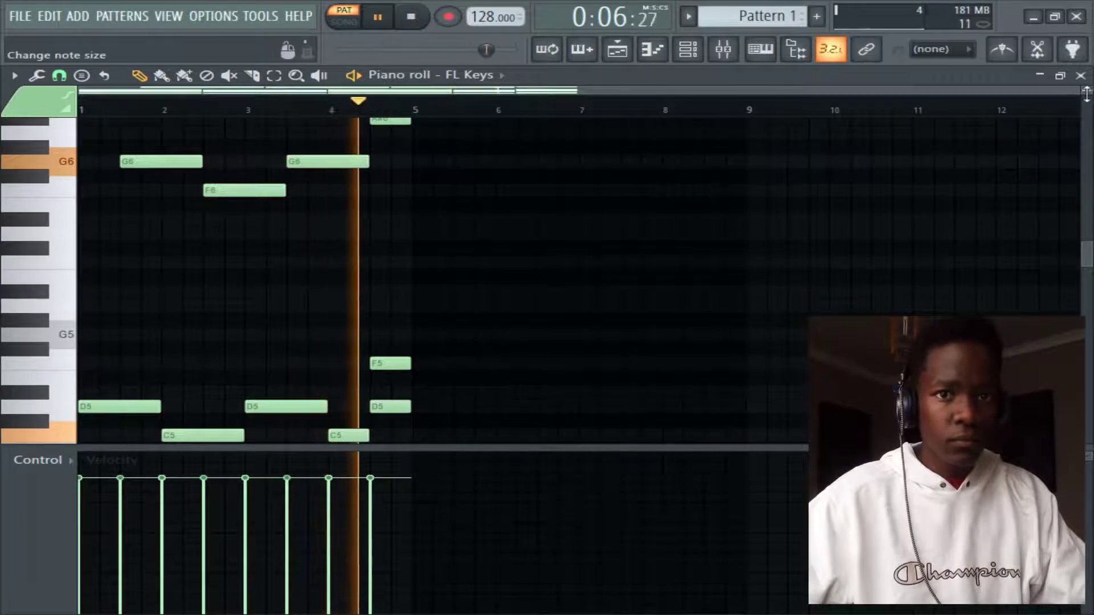
pyautogui.scroll(-1, 1083, 91)
pyautogui.scroll(-1, 1083, 91)
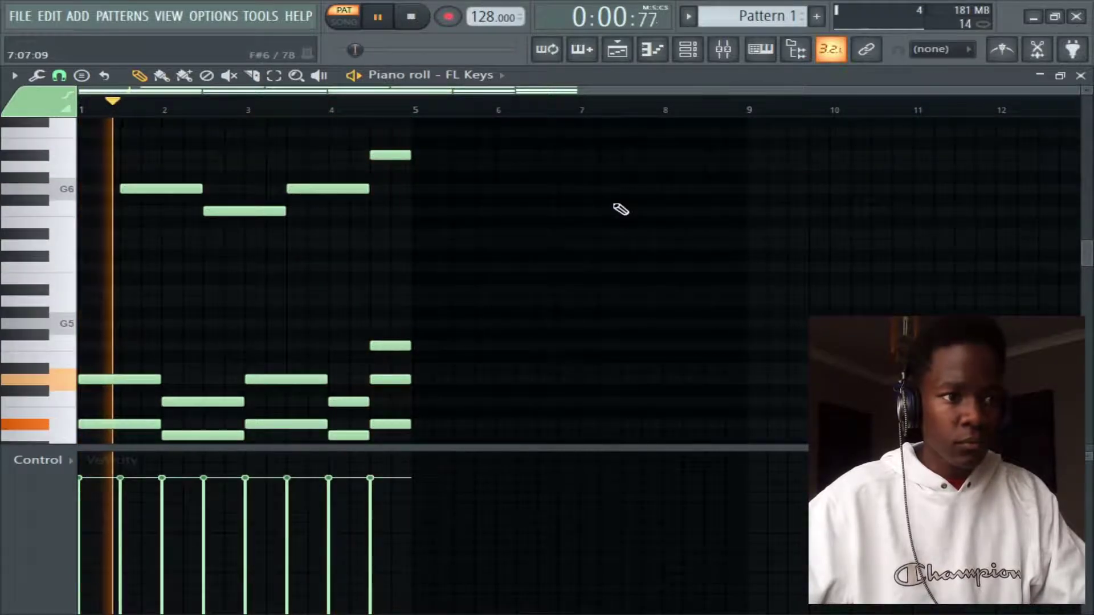
pyautogui.press('space')
pyautogui.scroll(1, 178, 251)
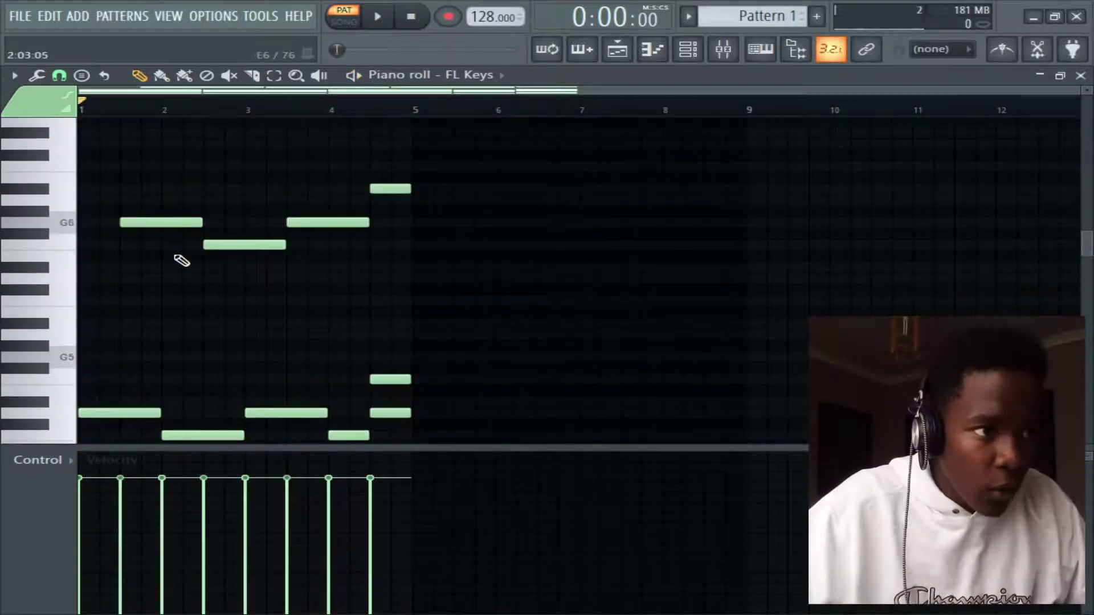
pyautogui.scroll(1, 180, 245)
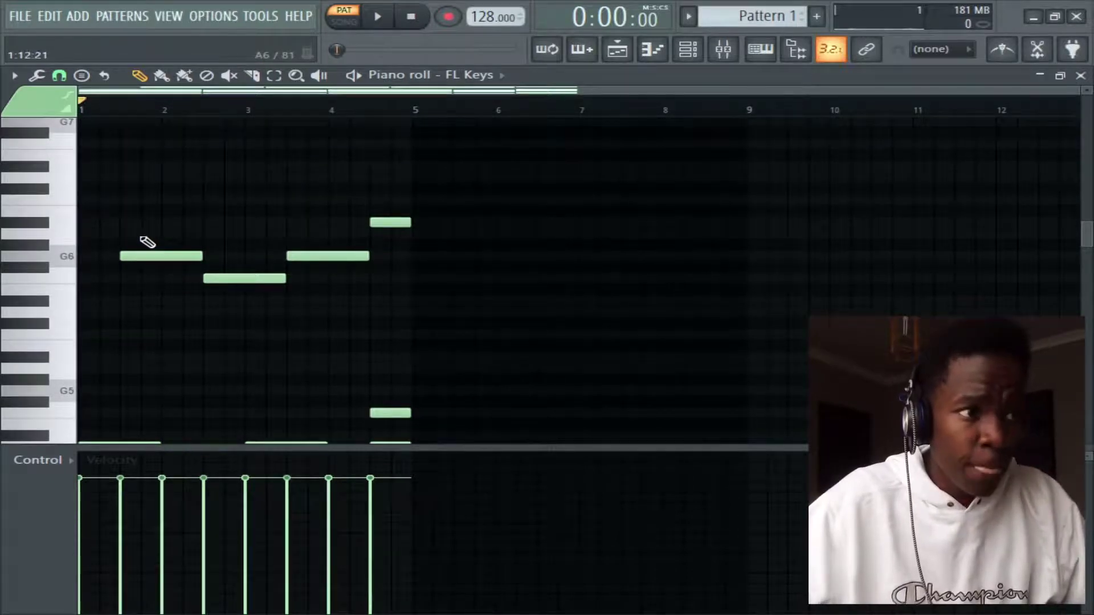
# Step: Add a half-bar A#6 at 1:13:00, a D7 at the start of bar 2, and a half-bar C7 following it
pyautogui.scroll(4, 117, 117)
pyautogui.click(216, 234)
pyautogui.press('space')
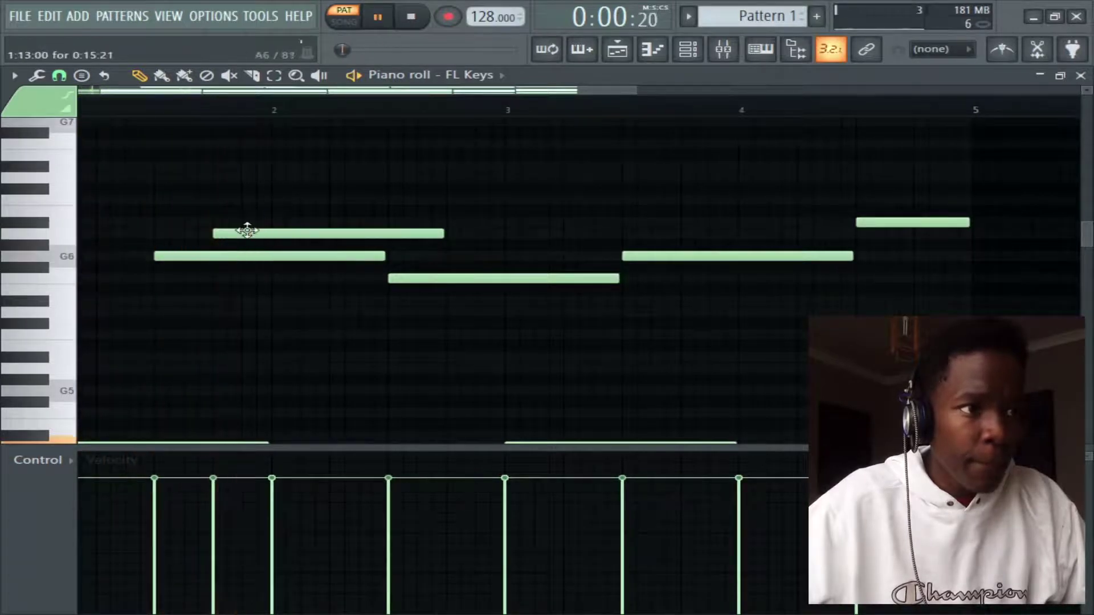
pyautogui.moveTo(244, 230); pyautogui.dragTo(244, 219)
pyautogui.click(275, 168)
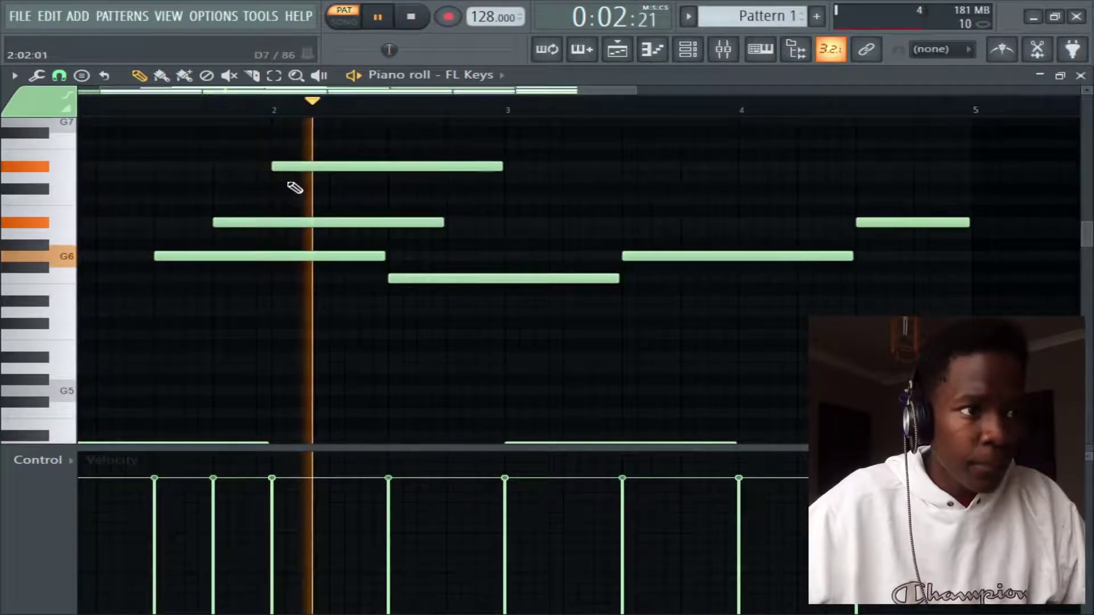
pyautogui.moveTo(443, 223); pyautogui.dragTo(341, 223)
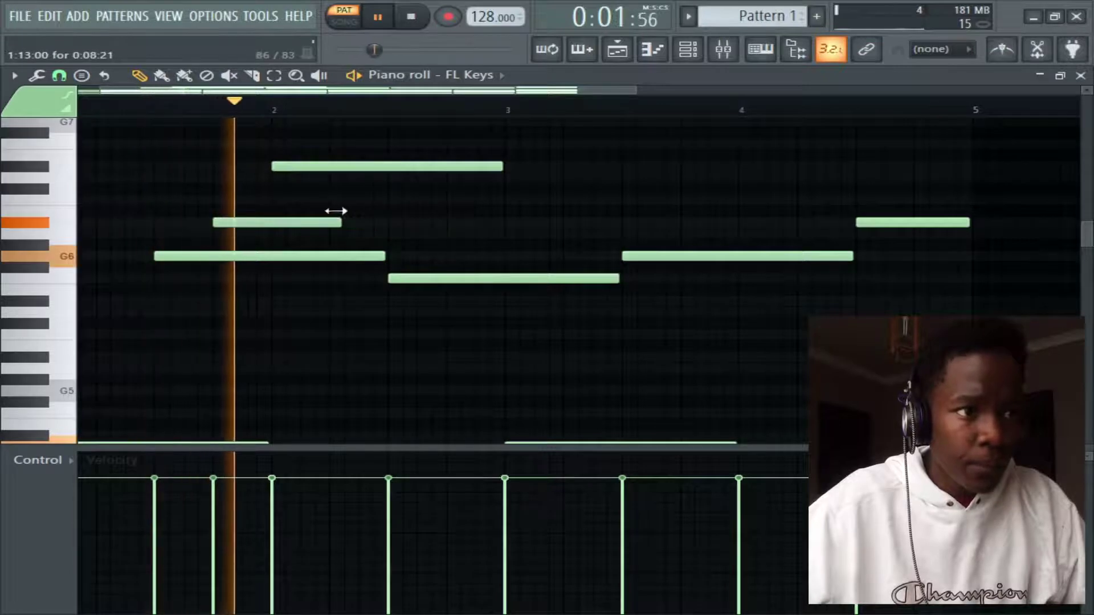
pyautogui.press('space')
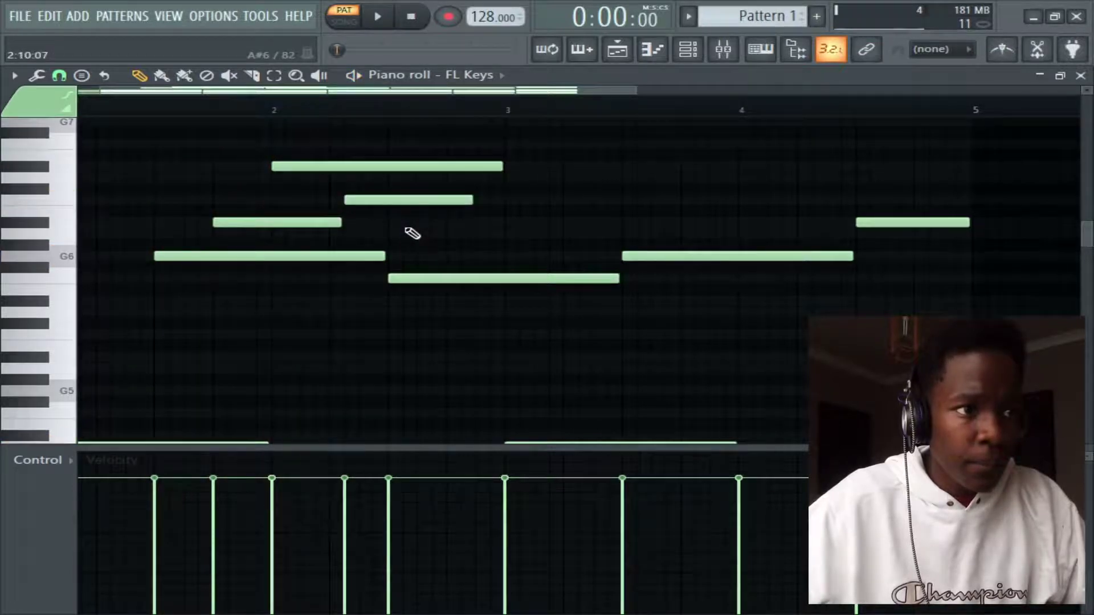
# Step: Shorten the D7 note to about a third of a bar and start the C7 at 2:05:00
pyautogui.press('space')
pyautogui.moveTo(505, 166); pyautogui.dragTo(347, 147)
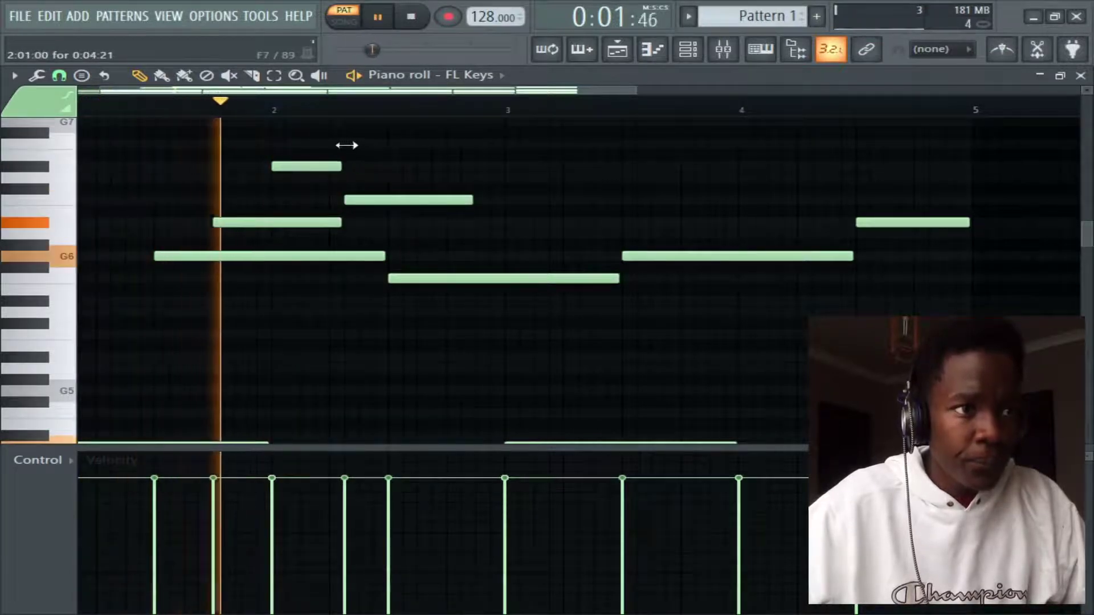
pyautogui.press('space')
pyautogui.press('space')
pyautogui.moveTo(342, 166); pyautogui.dragTo(371, 223)
# Step: Try a half-bar A#6 note at 2:07:00 after the C7, audition it, and delete it
pyautogui.click(385, 224)
pyautogui.press('space')
pyautogui.press('space')
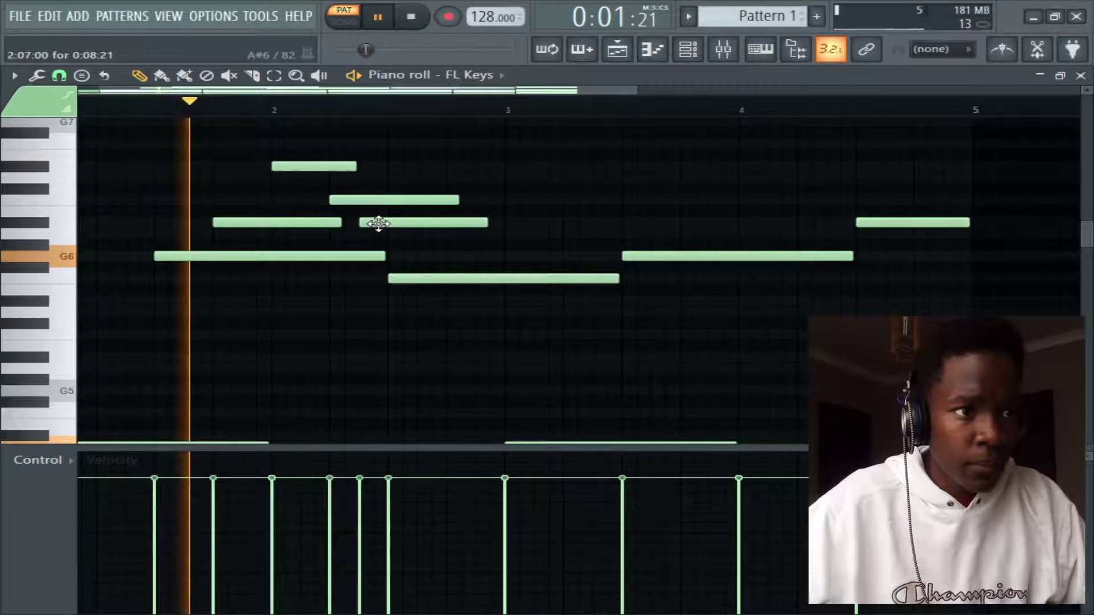
pyautogui.press('space')
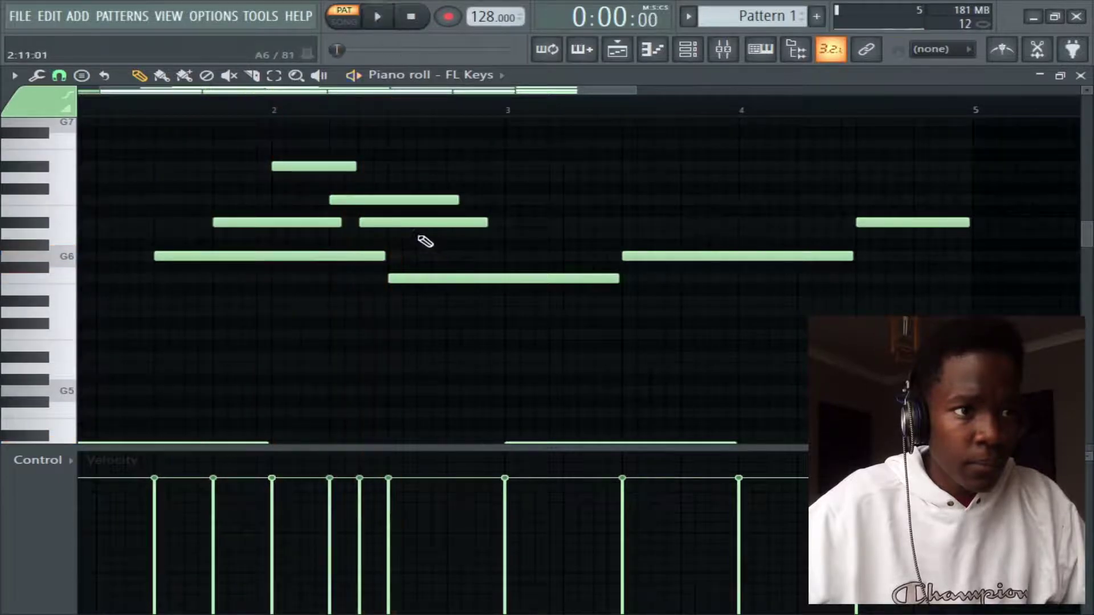
pyautogui.moveTo(401, 224); pyautogui.dragTo(416, 225)
pyautogui.press('space')
pyautogui.rightClick(438, 226)
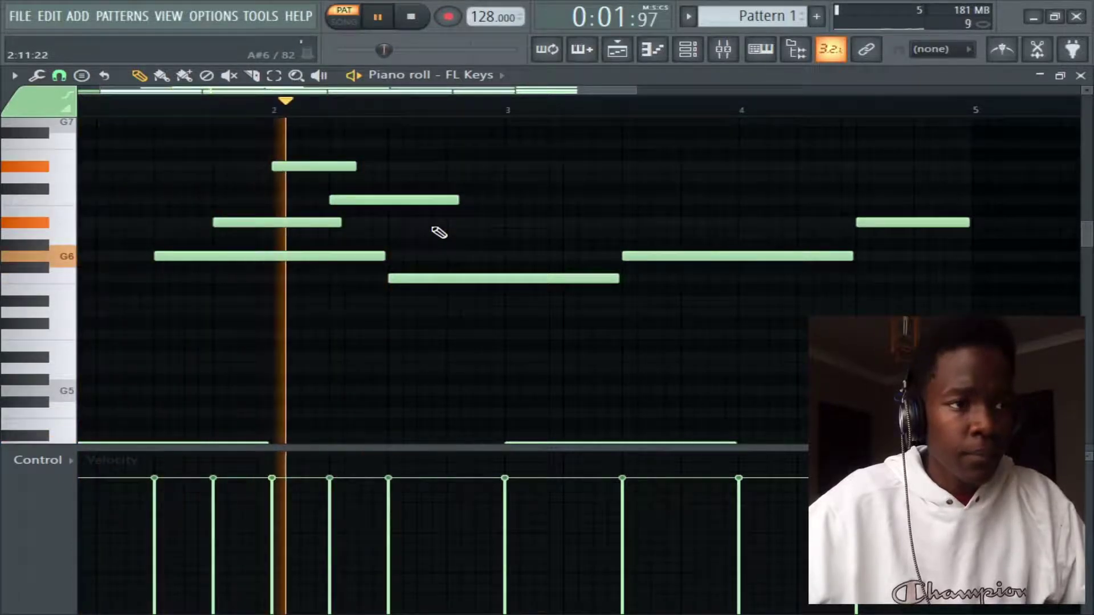
pyautogui.press('space')
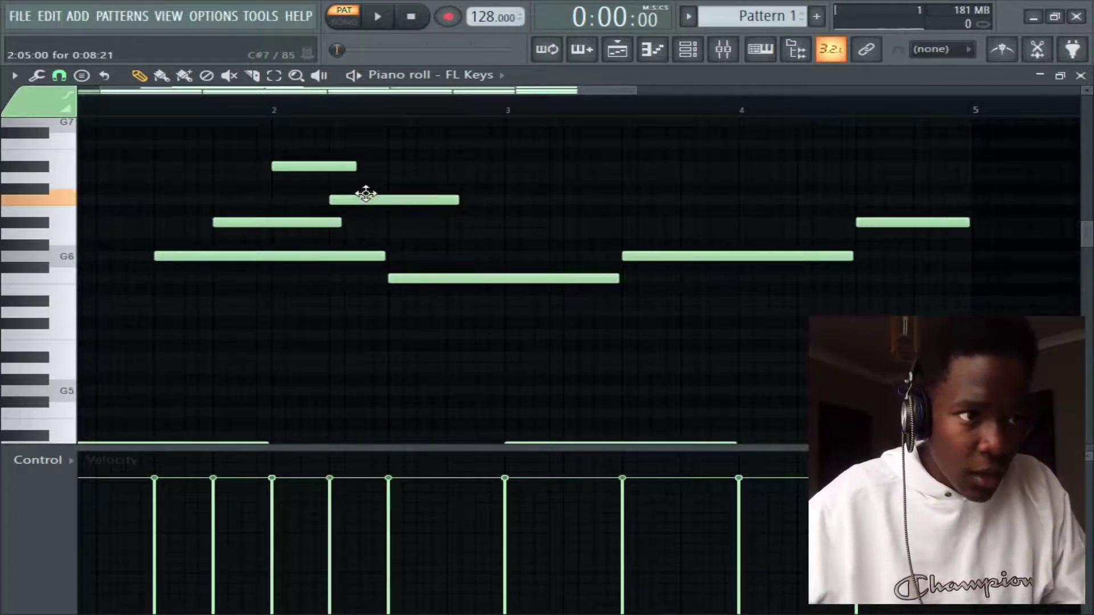
# Step: Try raising the bar 2 C7 note to C#7, audition it, and undo the change
pyautogui.moveTo(342, 190); pyautogui.dragTo(342, 183)
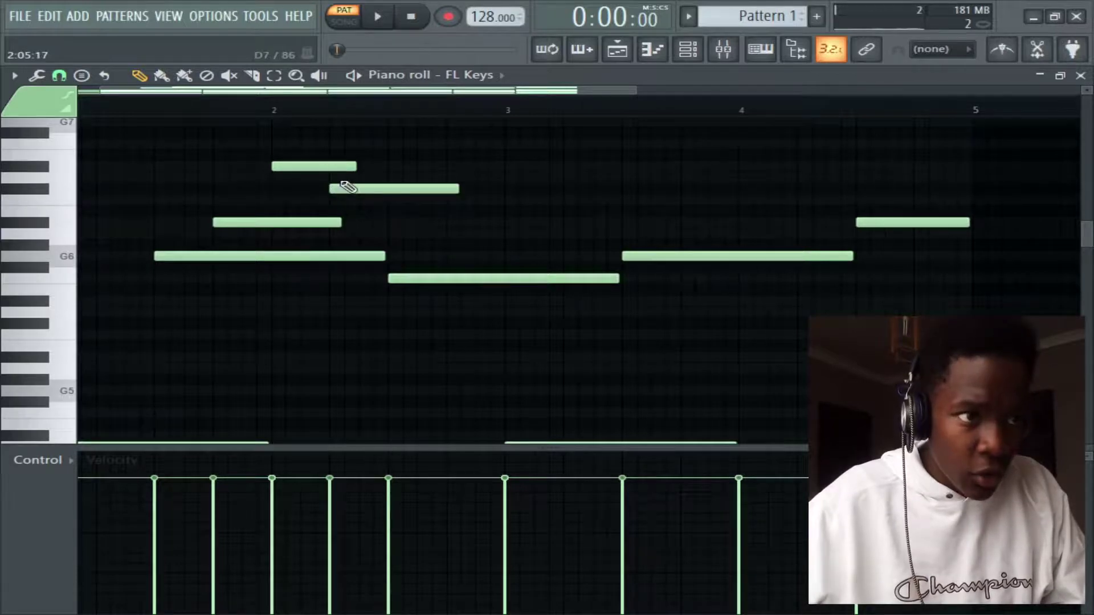
pyautogui.click(275, 102)
pyautogui.press('space')
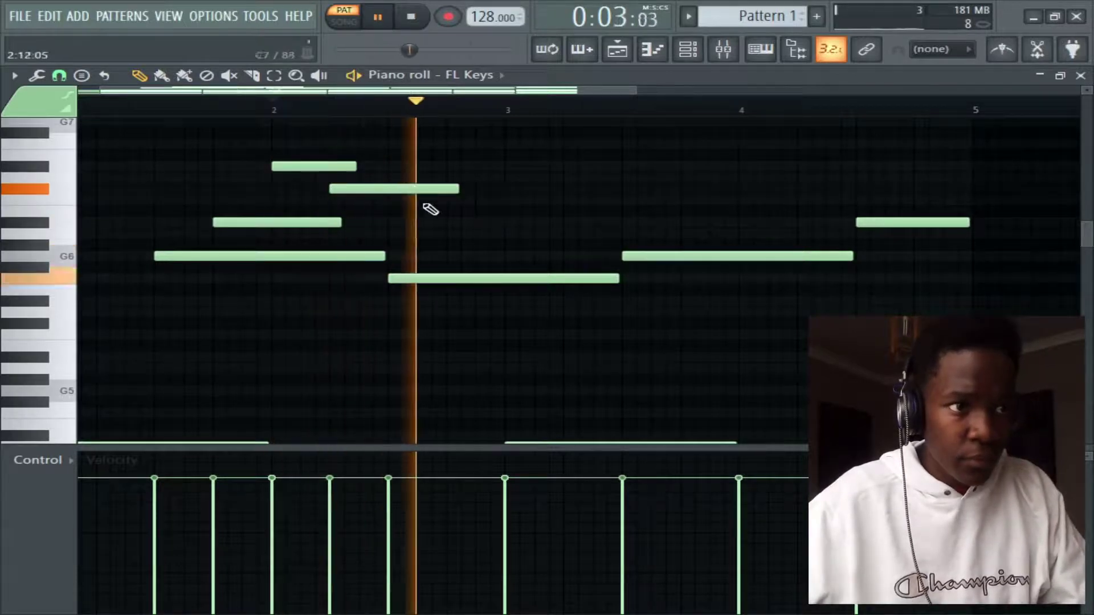
pyautogui.press('space')
pyautogui.click(202, 110)
pyautogui.press('space')
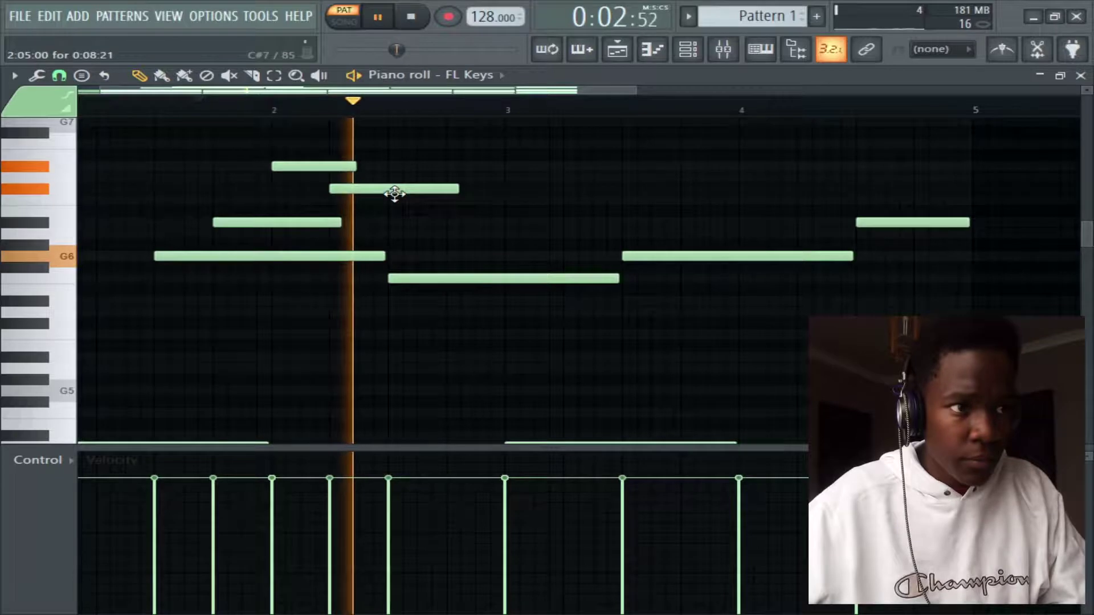
pyautogui.press('space')
pyautogui.hotkey('ctrl', 'z')
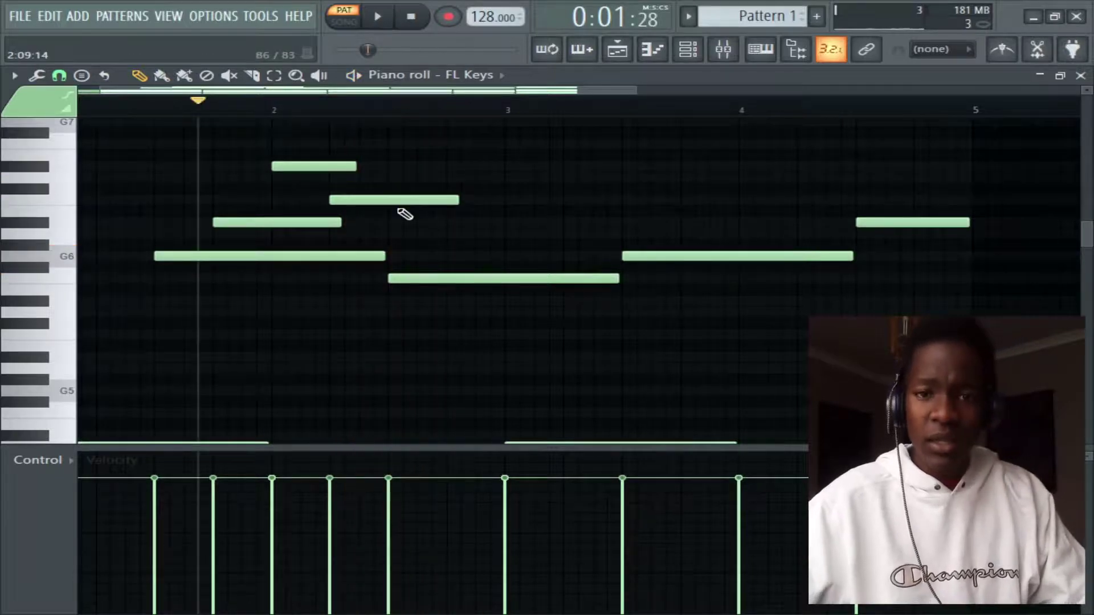
# Step: Add a one-bar A#6 note at 2:13:00 and audition the phrase from the middle of bar 2
pyautogui.scroll(-2, 281, 119)
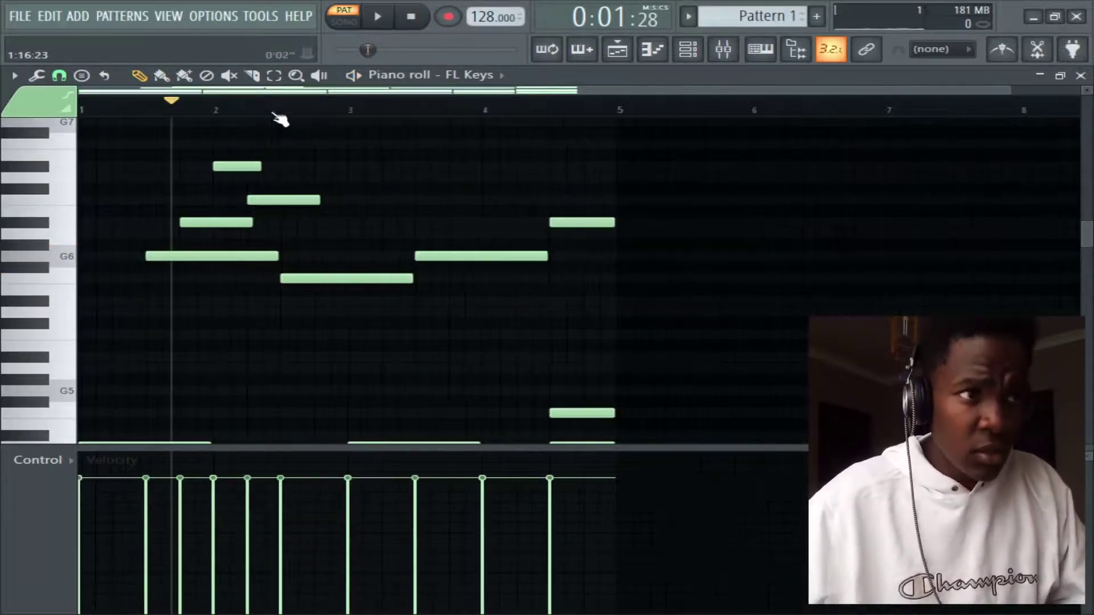
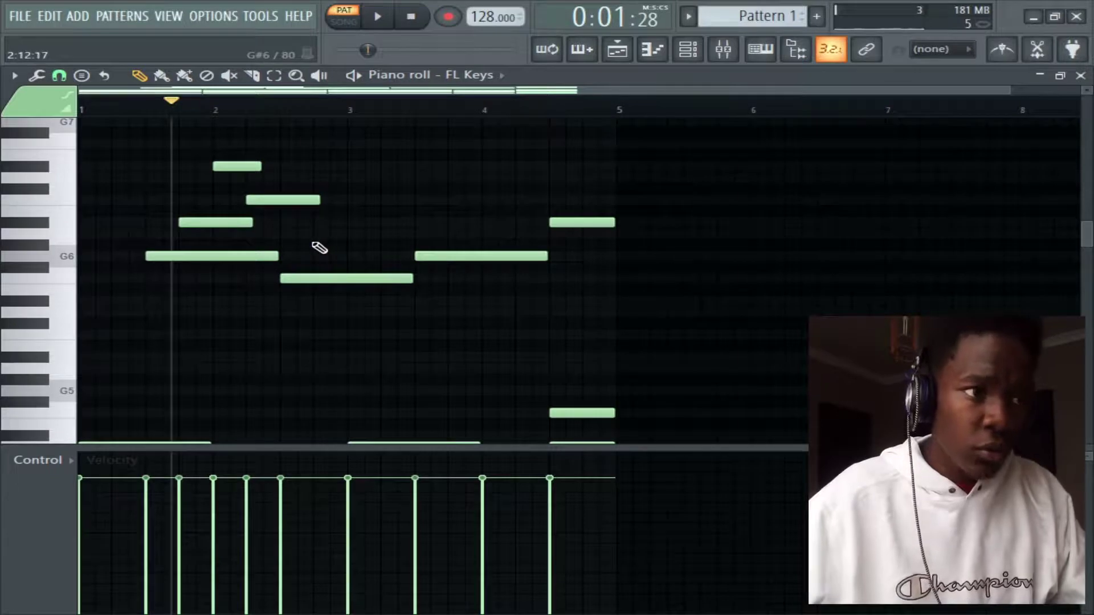
pyautogui.click(303, 278)
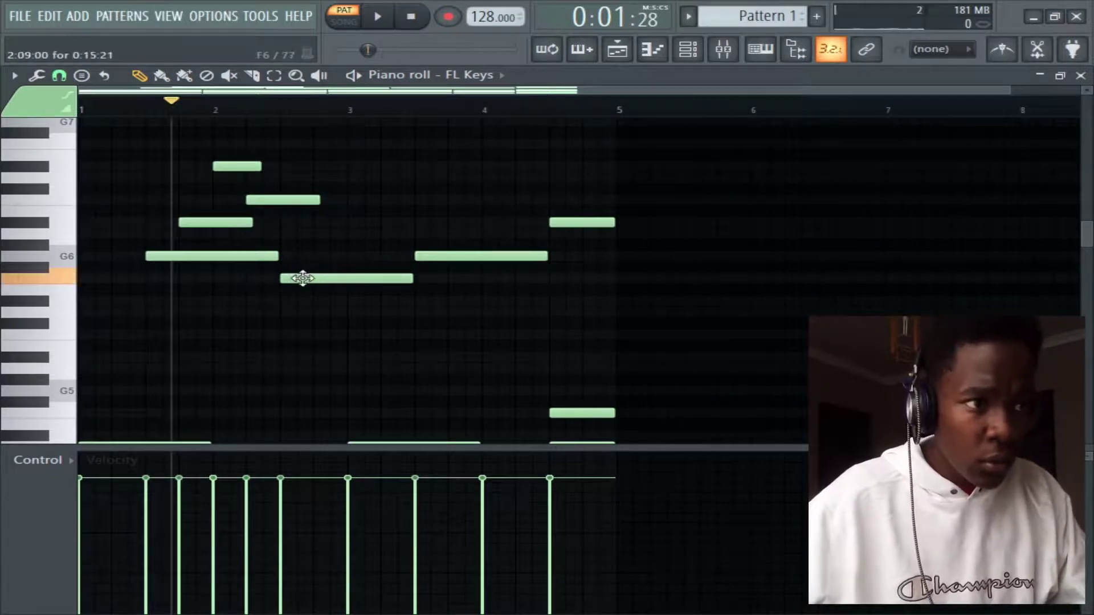
pyautogui.click(316, 236)
pyautogui.rightClick(319, 236)
pyautogui.click(313, 222)
pyautogui.press('space')
pyautogui.click(282, 107)
pyautogui.press('space')
pyautogui.press('space')
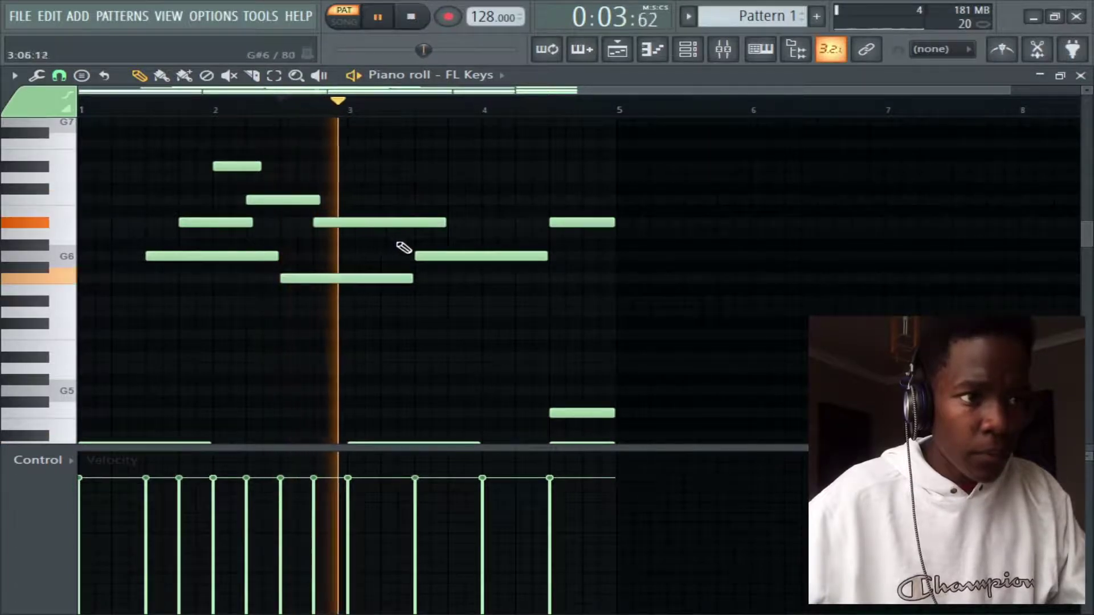
# Step: Add a half-bar G6 at the start of bar 3 and shorten the A#6 before it to a quarter bar
pyautogui.press('space')
pyautogui.click(350, 256)
pyautogui.press('space')
pyautogui.click(404, 256)
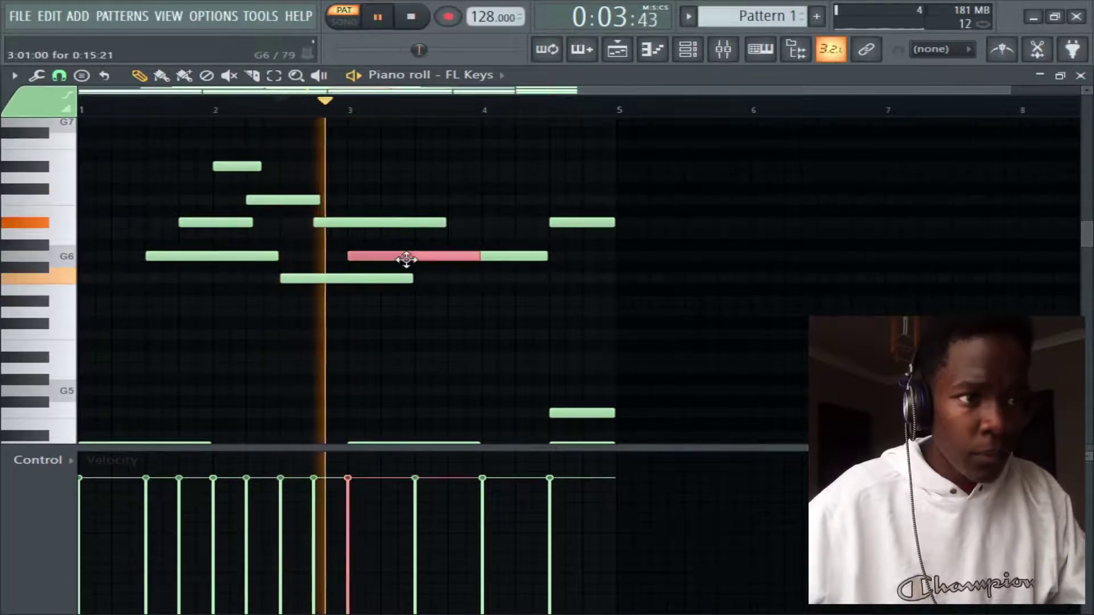
pyautogui.press('space')
pyautogui.press('space')
pyautogui.moveTo(442, 221); pyautogui.dragTo(347, 221)
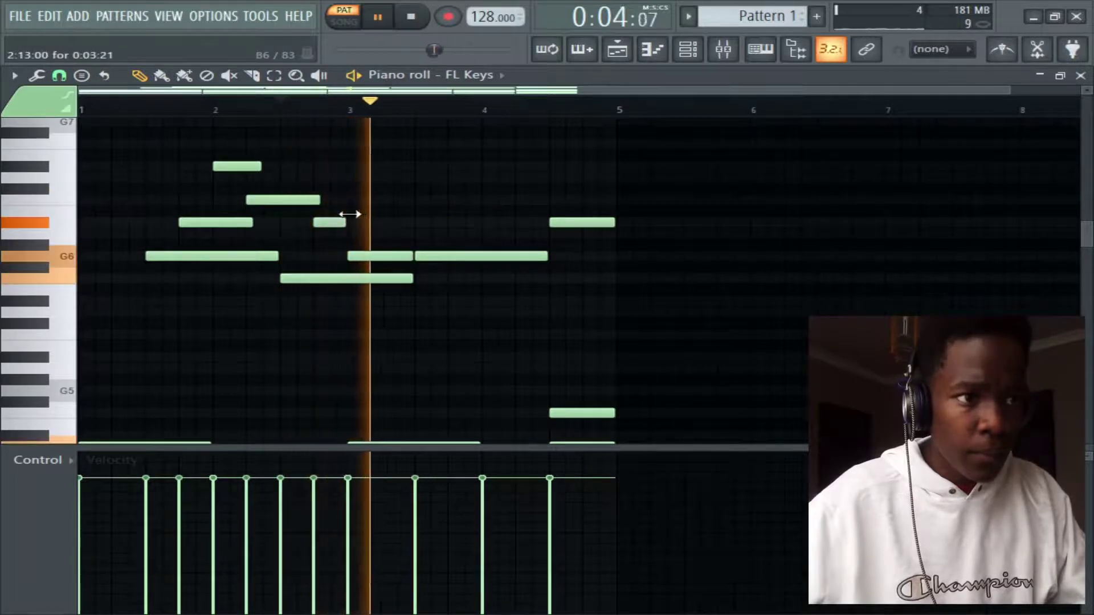
pyautogui.press('space')
pyautogui.press('space')
# Step: Copy the A#6, D7 and C7 figure to start at 3:13:00 and play back the repeated phrase
pyautogui.hotkey('ctrl', 'v')
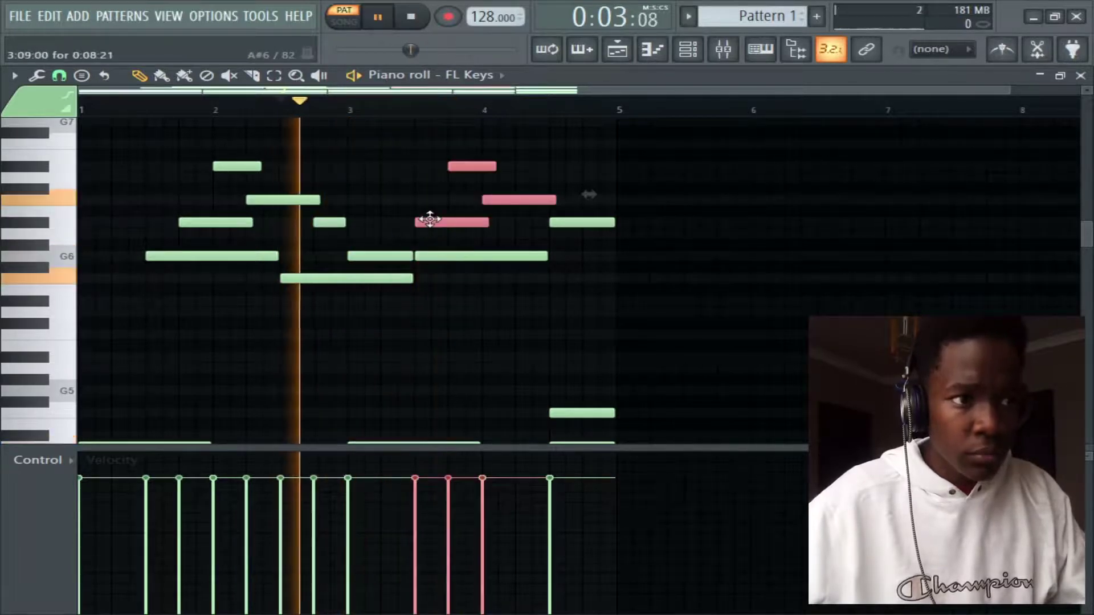
pyautogui.moveTo(423, 220); pyautogui.dragTo(476, 228)
pyautogui.press('space')
pyautogui.press('space')
pyautogui.click(530, 247)
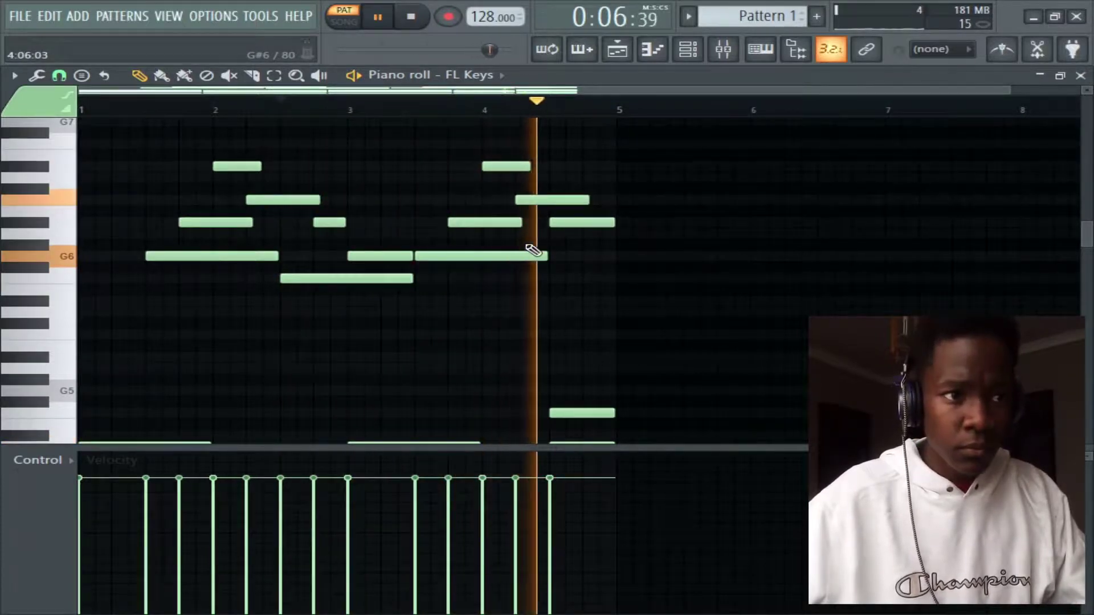
pyautogui.press('space')
pyautogui.press('space')
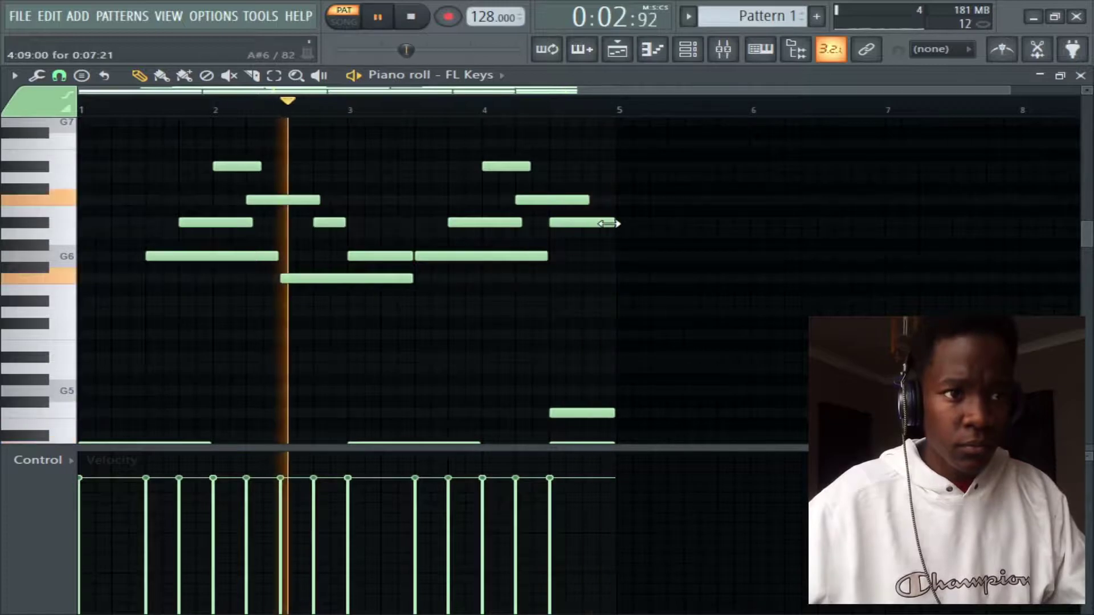
# Step: Play back the chords and melody from the start of the pattern and examine the ending phrase in bar 4
pyautogui.moveTo(276, 108); pyautogui.dragTo(23, 102)
pyautogui.scroll(-4, 488, 214)
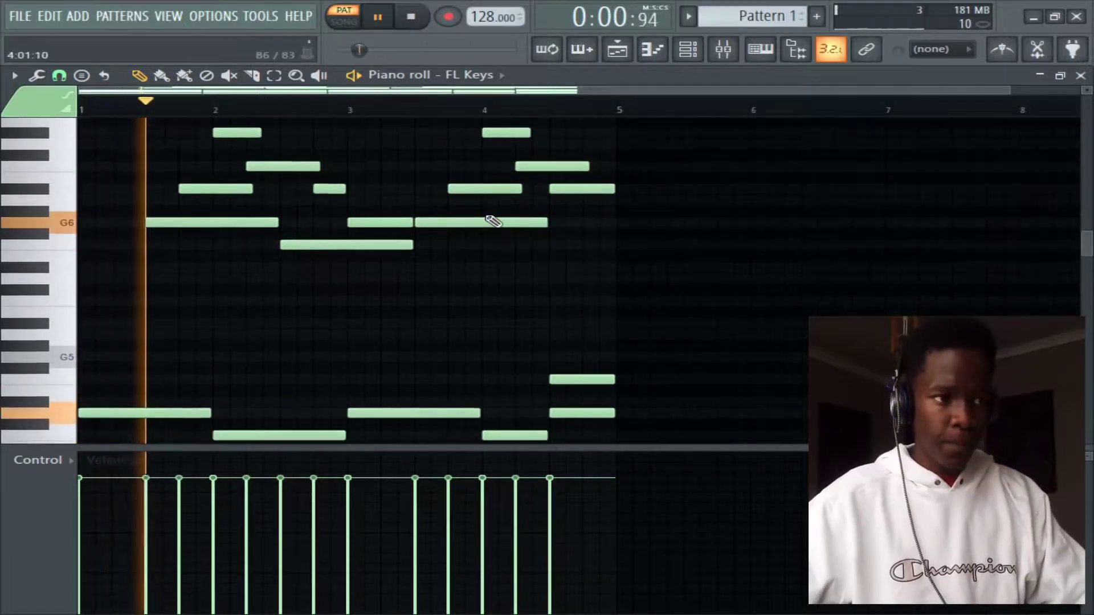
pyautogui.scroll(-4, 889, 257)
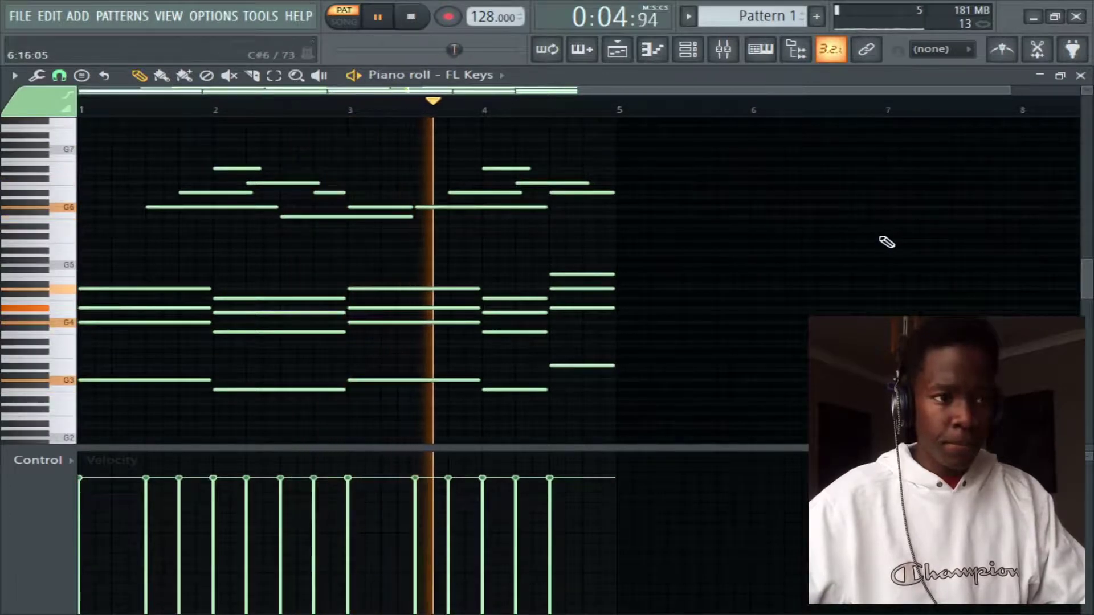
pyautogui.press('space')
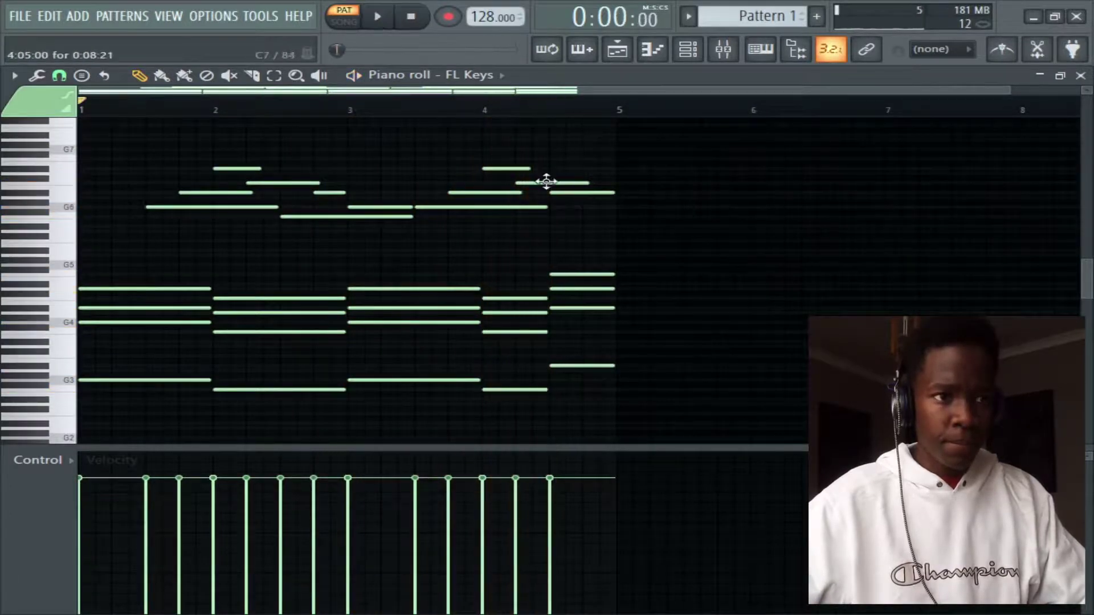
pyautogui.scroll(3, 518, 114)
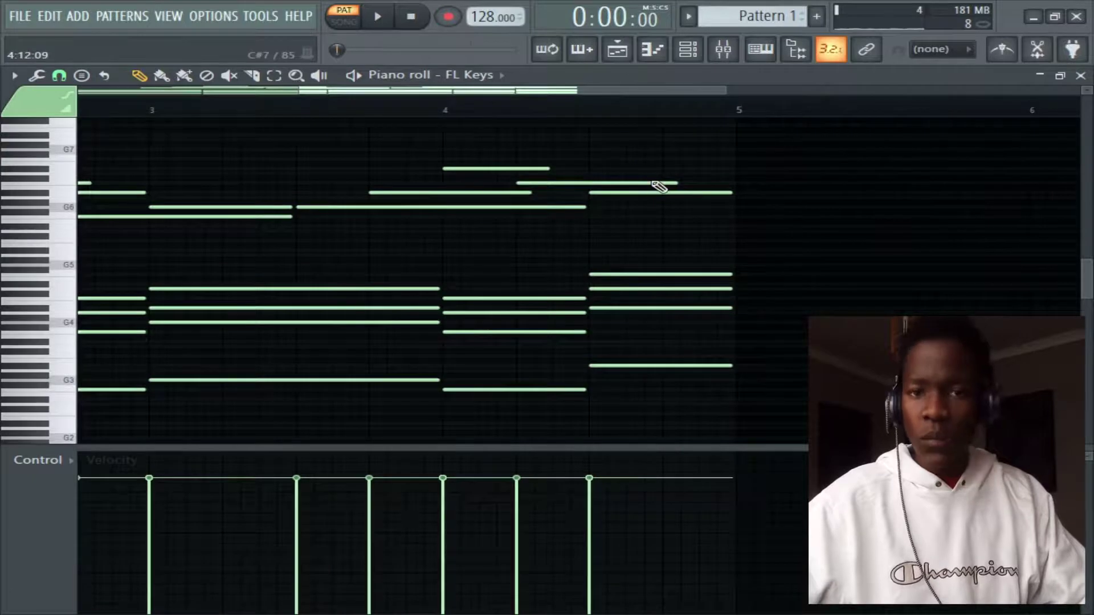
pyautogui.scroll(1, 627, 224)
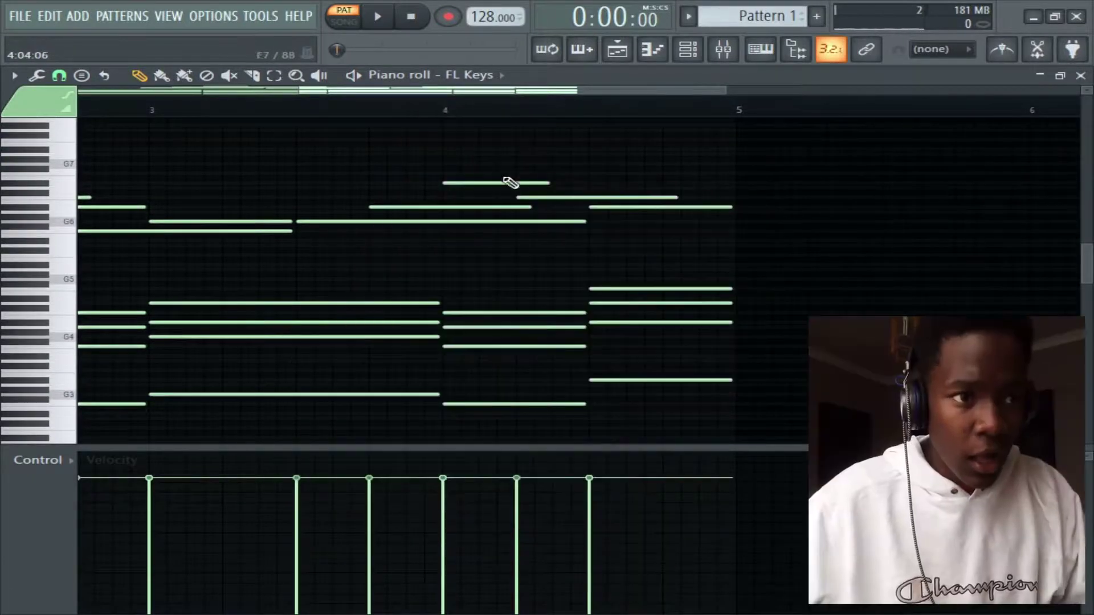
pyautogui.scroll(-3, 171, 113)
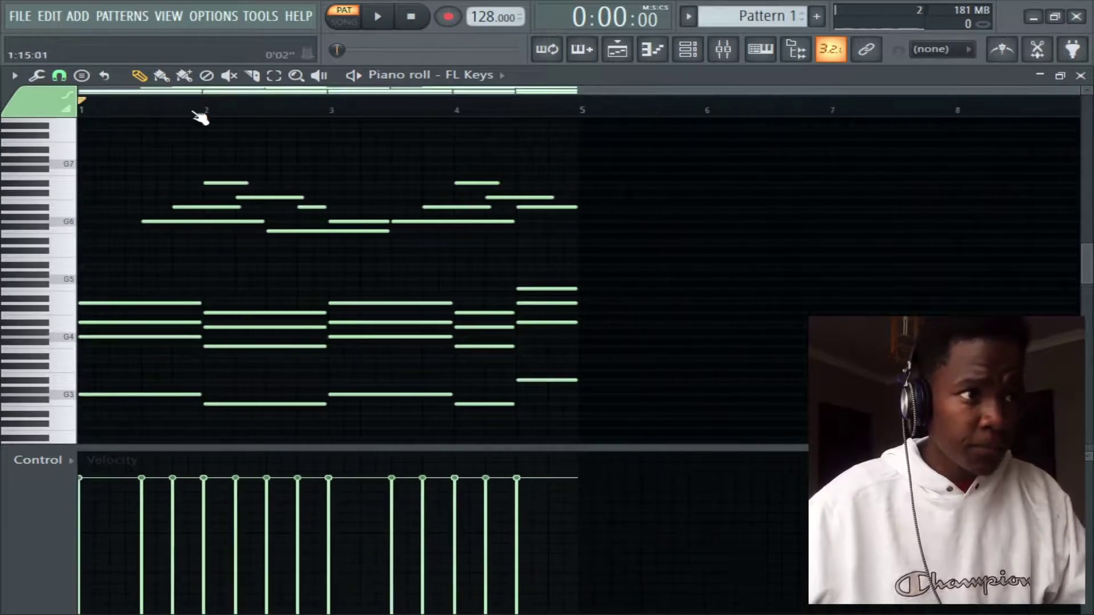
pyautogui.press('space')
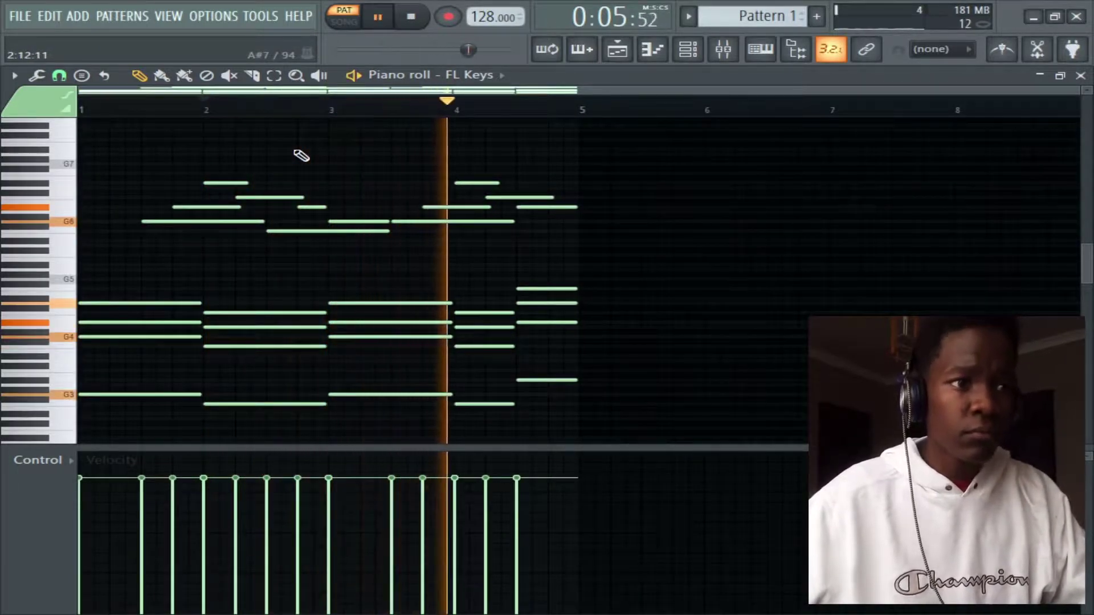
pyautogui.press('space')
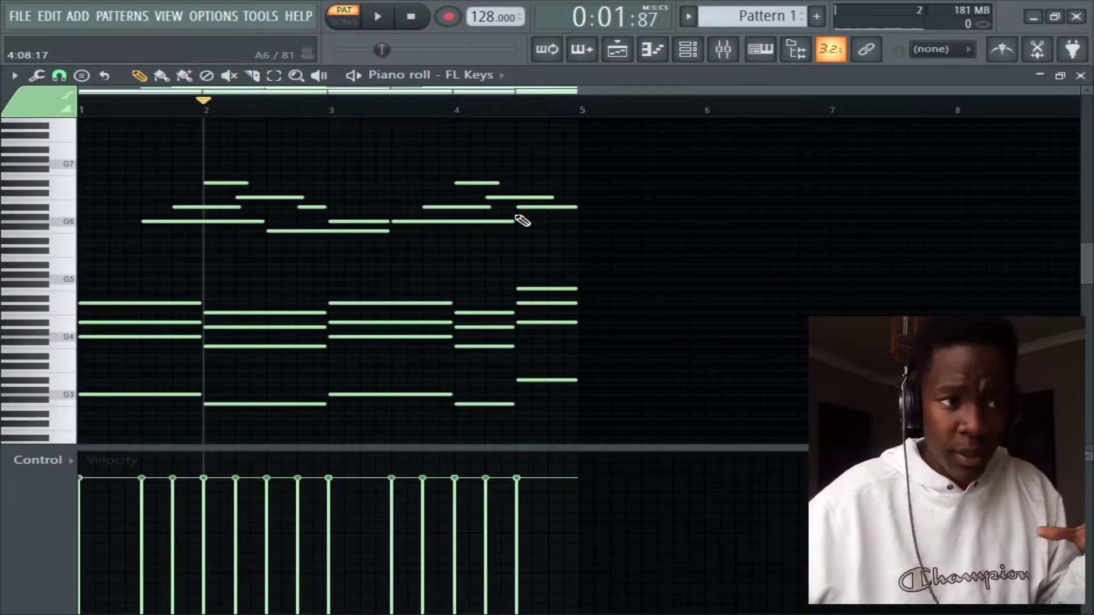
# Step: Replace the final half-bar A#6 with a quarter-bar F7 at 4:09:00 and D7 at 4:13:00, auditioning from the middle of bar 3
pyautogui.scroll(3, 456, 111)
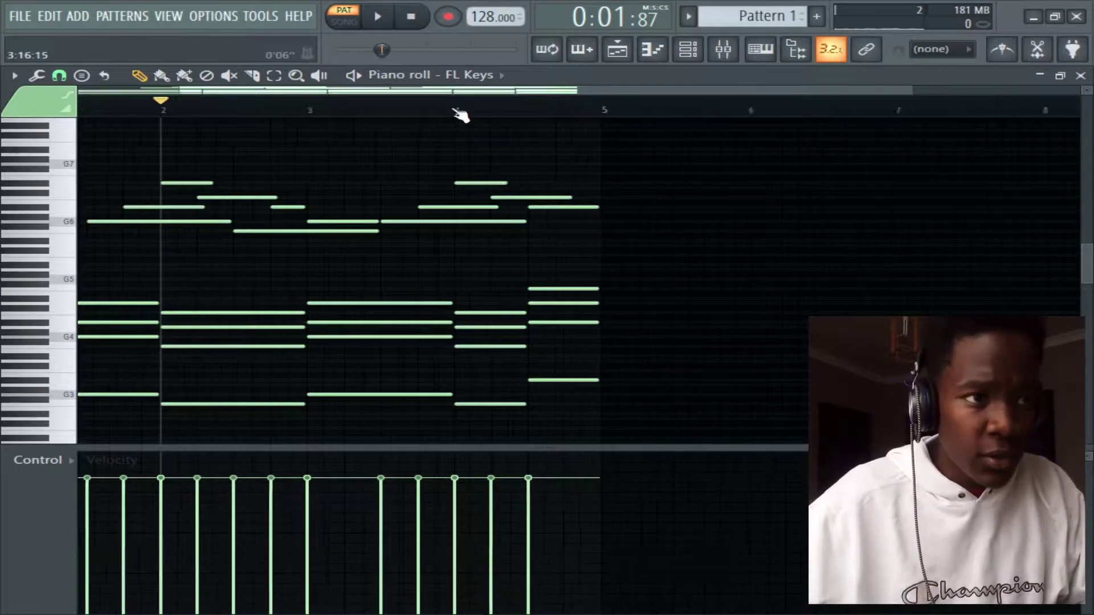
pyautogui.click(400, 105)
pyautogui.press('space')
pyautogui.press('space')
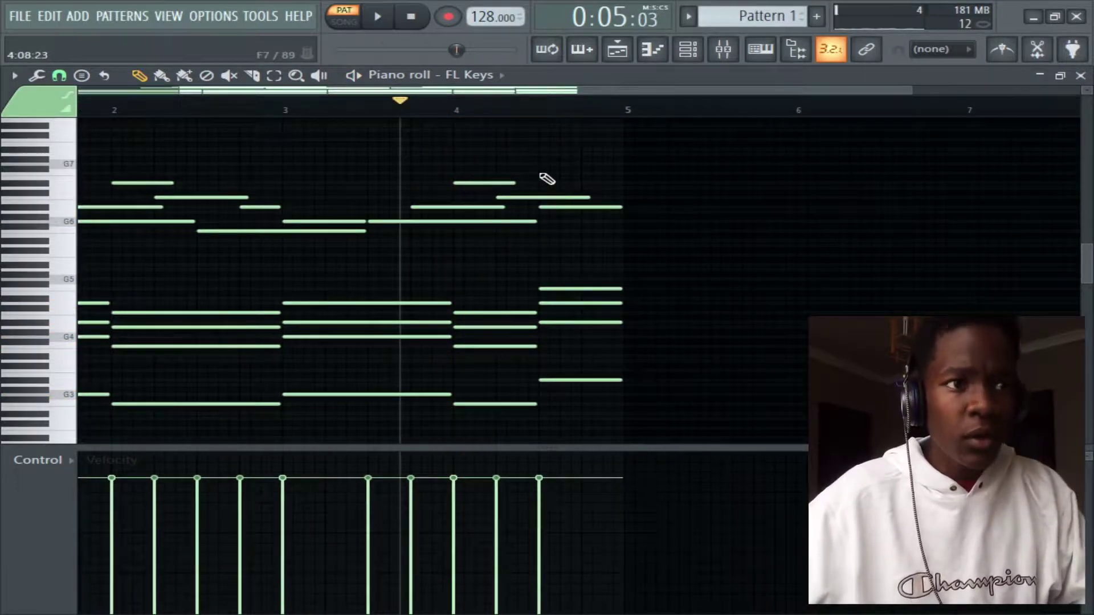
pyautogui.click(539, 173)
pyautogui.click(561, 187)
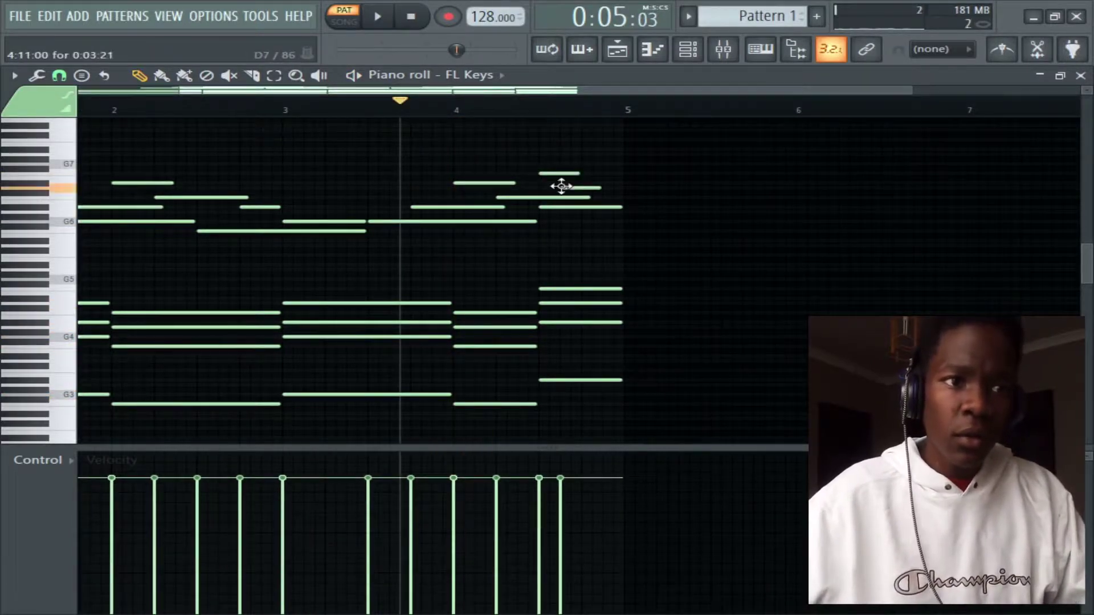
pyautogui.press('space')
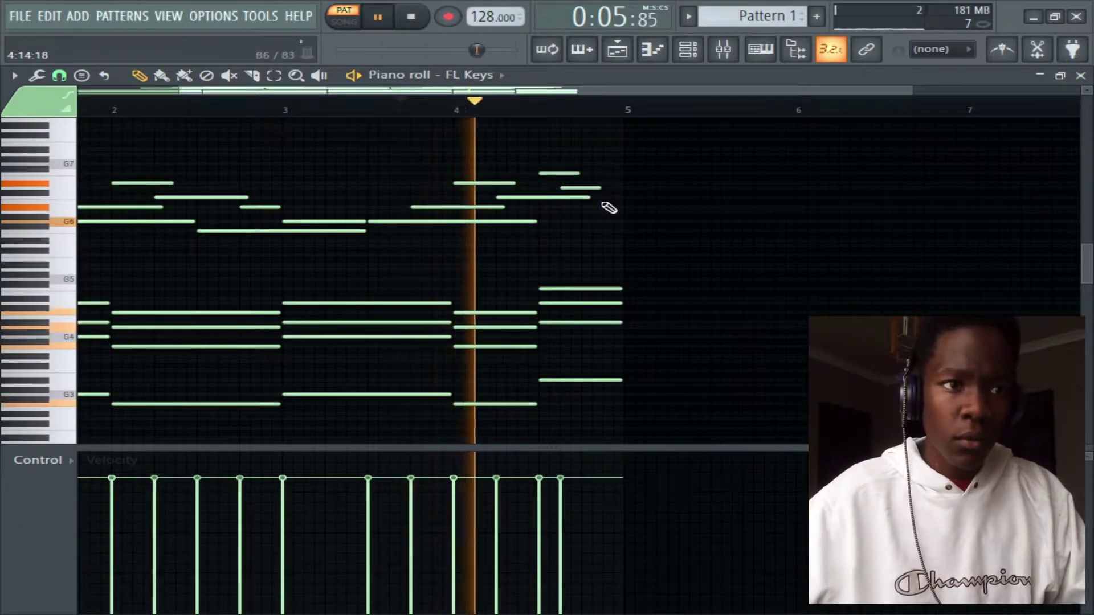
pyautogui.moveTo(588, 188); pyautogui.dragTo(609, 188)
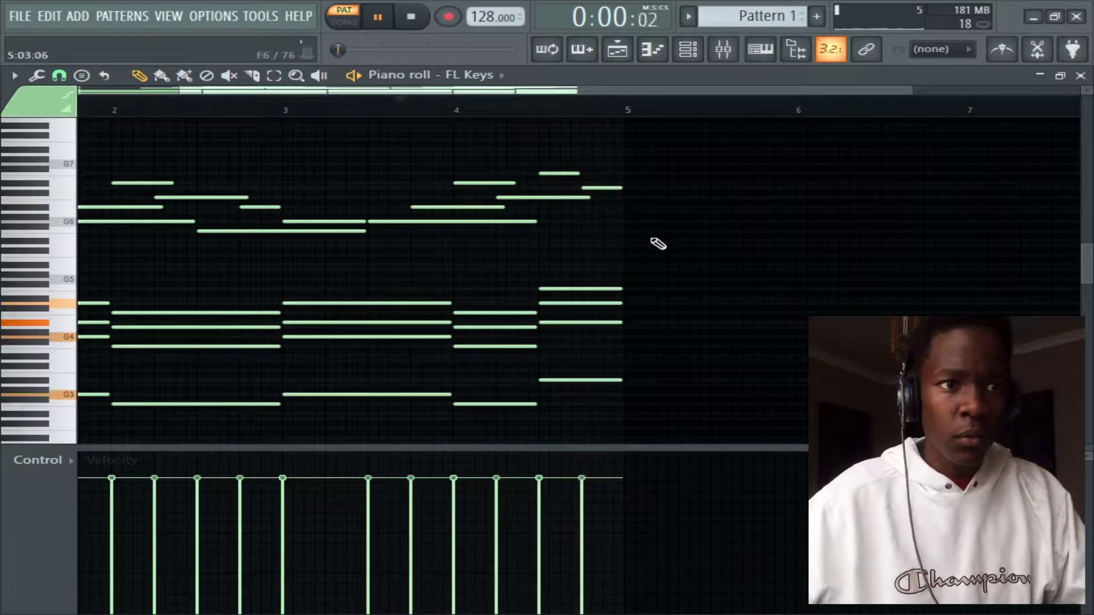
pyautogui.press('space')
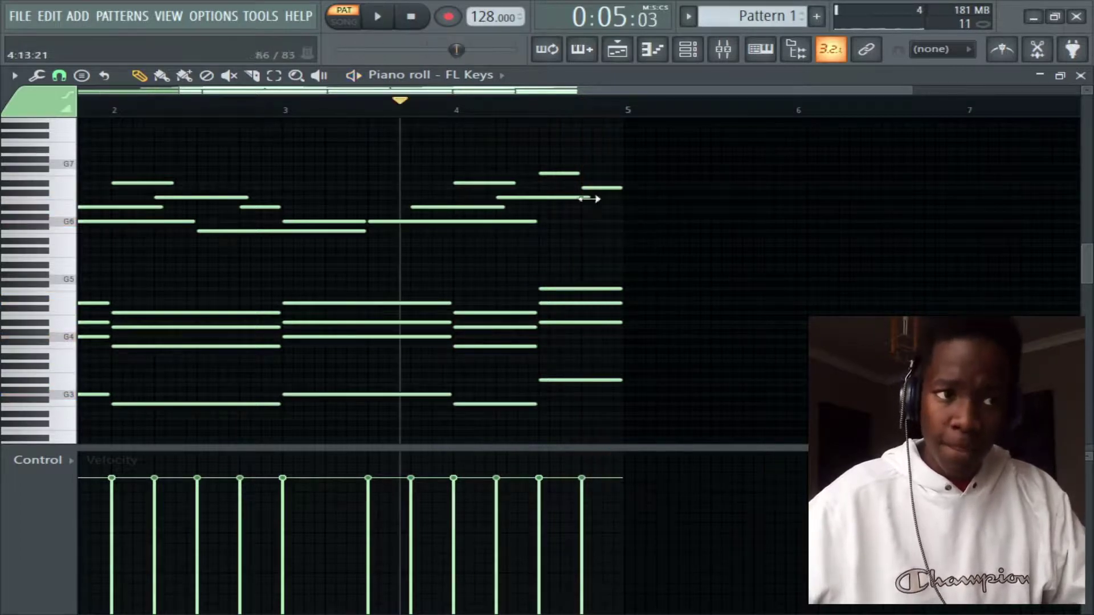
# Step: Play back the full four-bar pattern from bar 1 with its revised melody ending
pyautogui.scroll(-2, 391, 110)
pyautogui.moveTo(391, 110); pyautogui.dragTo(2, 111)
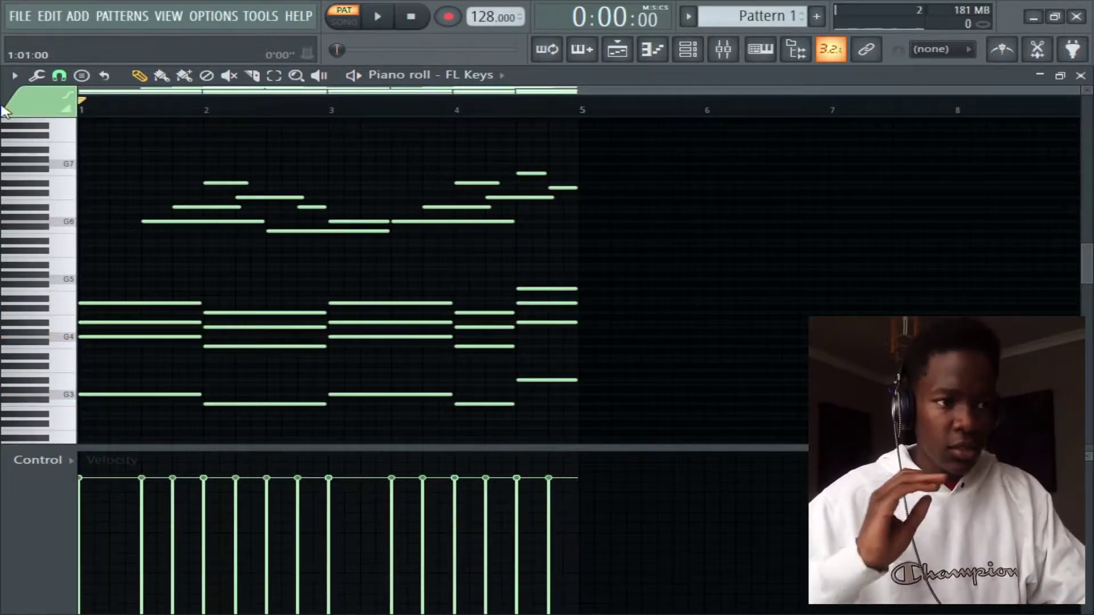
pyautogui.scroll(-2, 171, 287)
pyautogui.press('space')
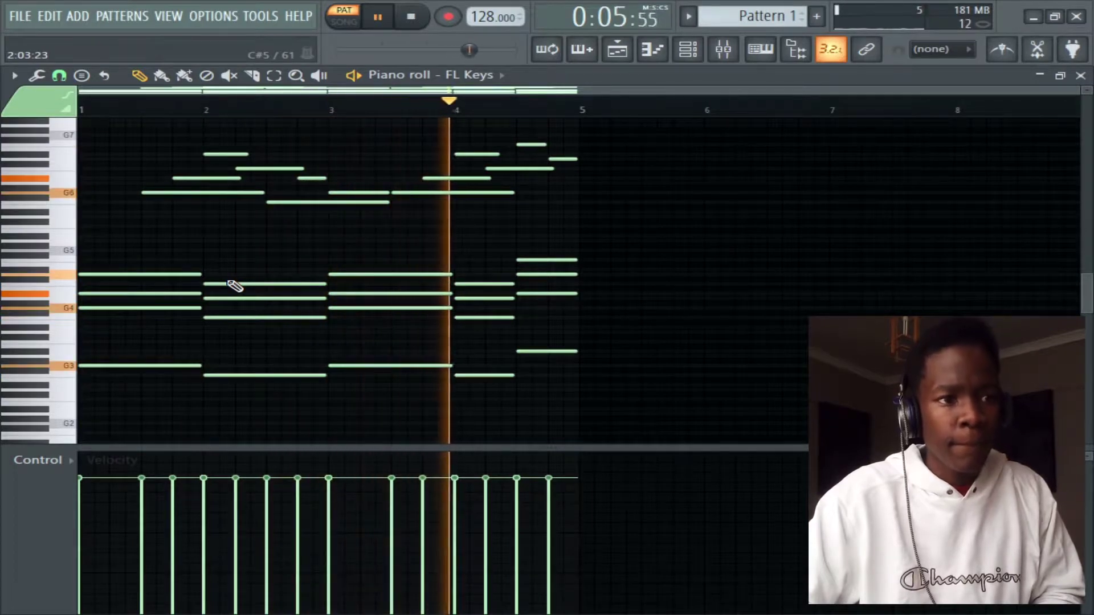
pyautogui.press('space')
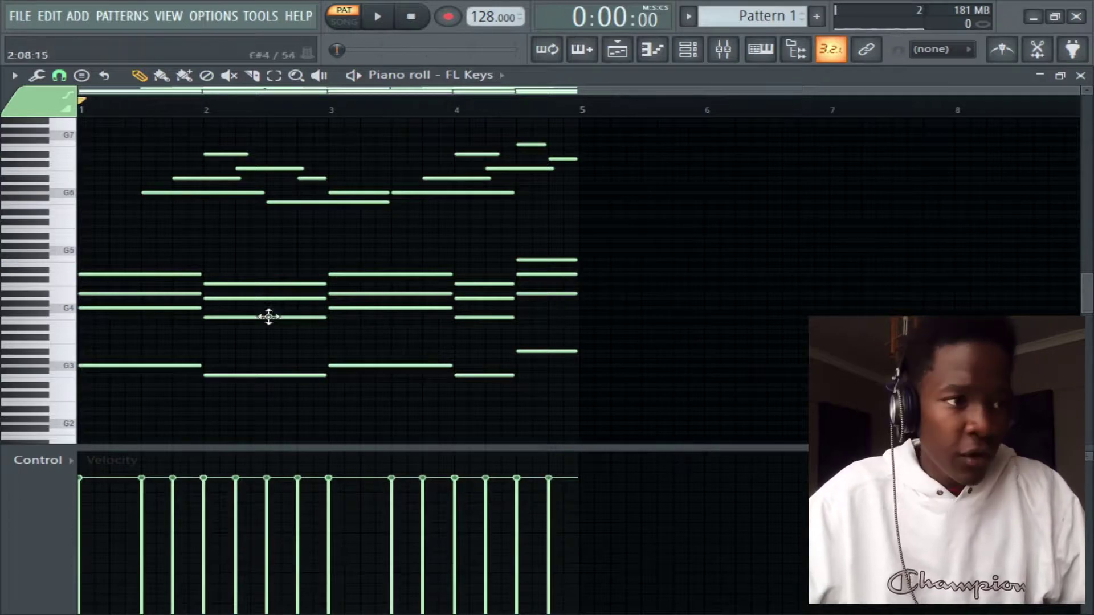
# Step: Duplicate all the bass root notes around G3 one octave lower and audition the result
pyautogui.scroll(-3, 388, 380)
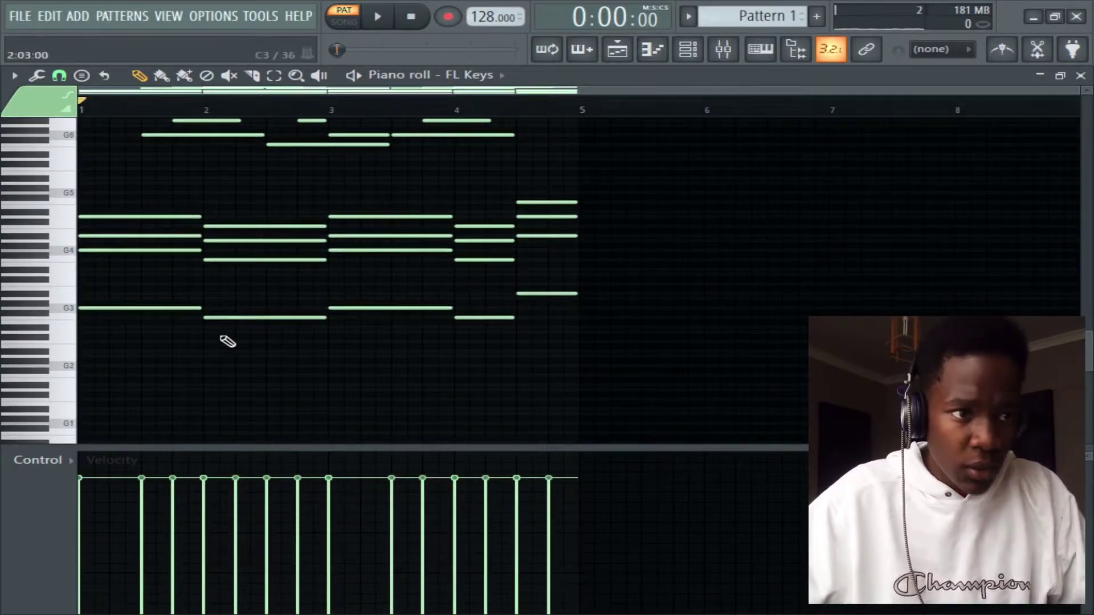
pyautogui.moveTo(587, 287); pyautogui.dragTo(109, 349)
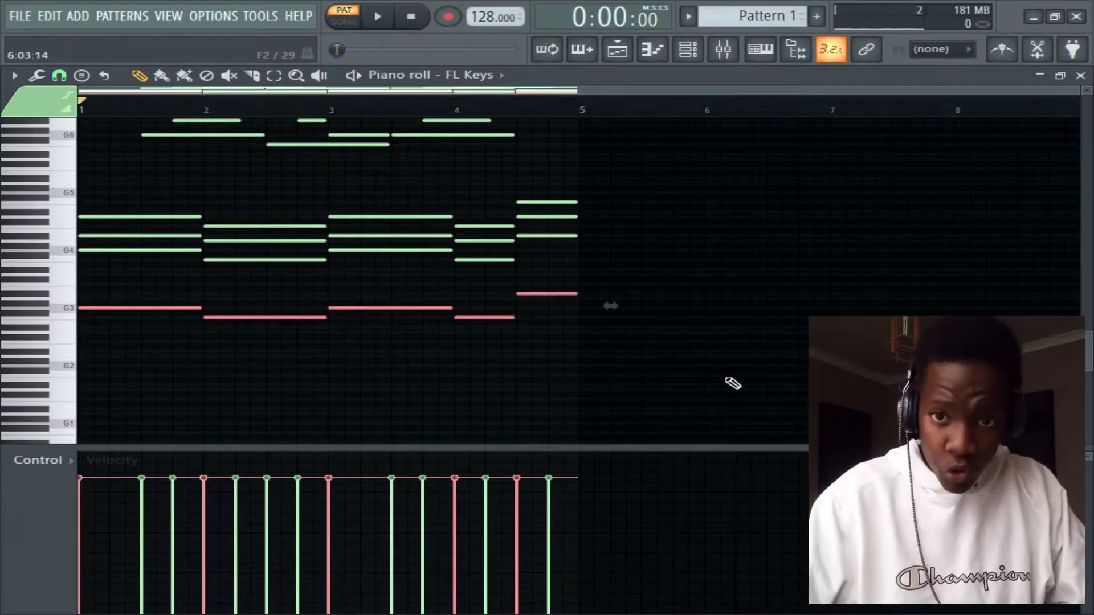
pyautogui.hotkey('ctrl', 'Down')
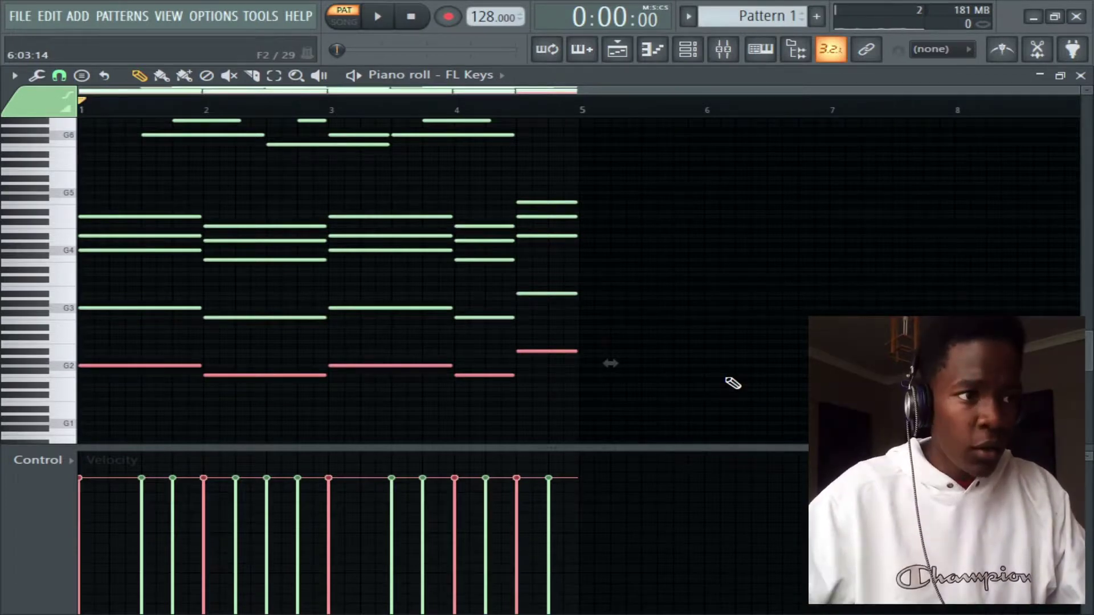
pyautogui.press('space')
pyautogui.press('space')
# Step: Delete the lower-octave bass notes, audition the pattern without them, undo the deletion and audition it again
pyautogui.press('Delete')
pyautogui.press('space')
pyautogui.press('space')
pyautogui.hotkey('ctrl', 'z')
pyautogui.press('space')
pyautogui.press('space')
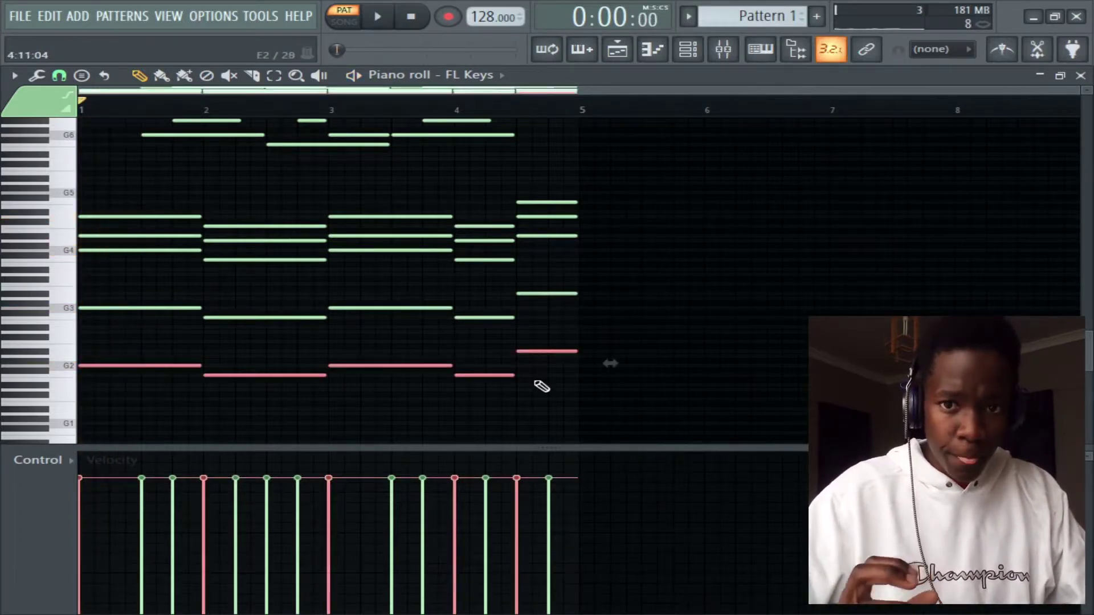
# Step: Duplicate the middle note of every chord (A#4, A4, A#4, A4 and D5) one octave higher and deselect the copies
pyautogui.scroll(2, 384, 305)
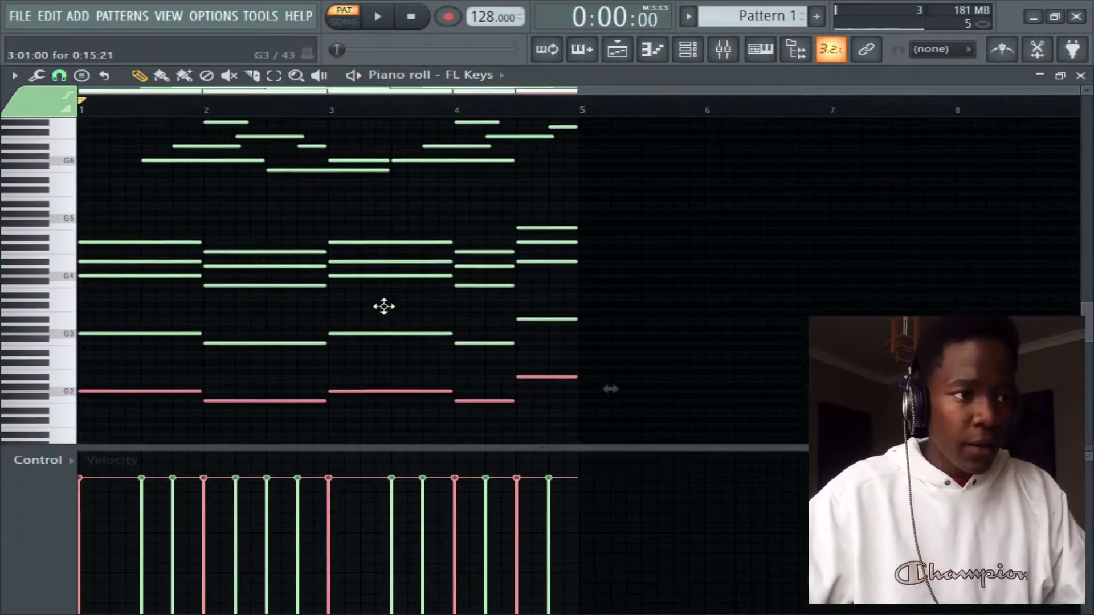
pyautogui.click(177, 264)
pyautogui.scroll(2, 144, 161)
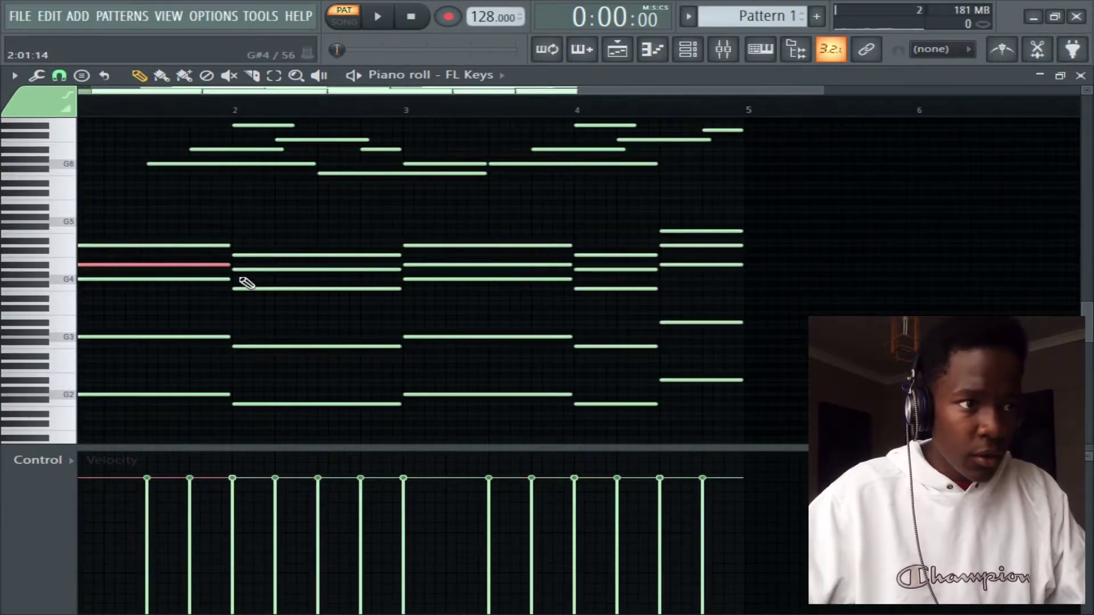
pyautogui.keyDown('ctrl'); pyautogui.click(433, 265); pyautogui.keyUp('ctrl')
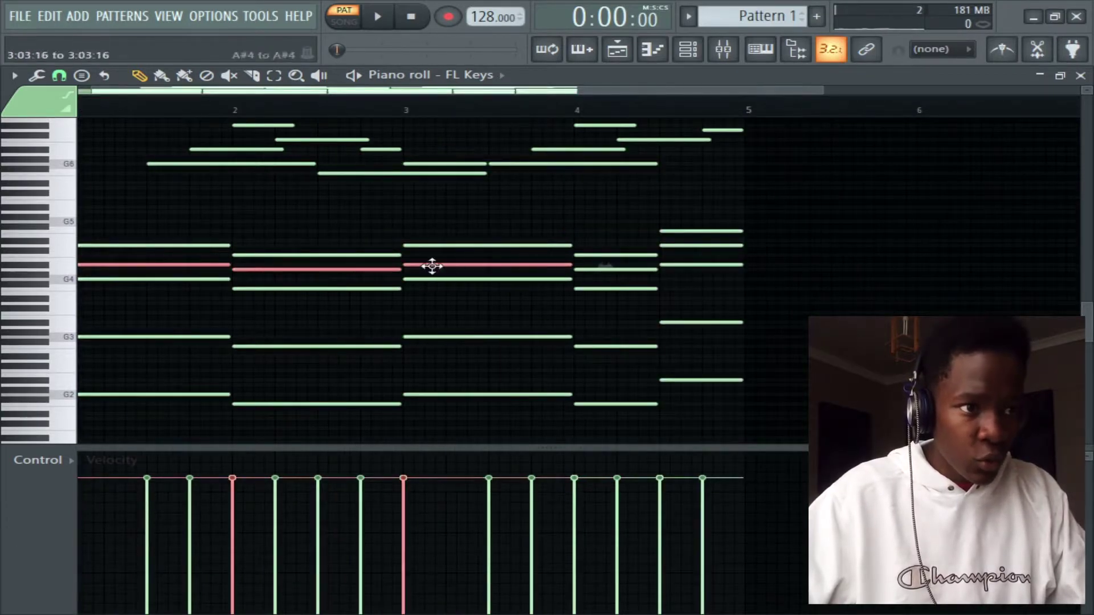
pyautogui.keyDown('ctrl'); pyautogui.click(701, 246); pyautogui.keyUp('ctrl')
pyautogui.keyDown('ctrl'); pyautogui.click(615, 269); pyautogui.keyUp('ctrl')
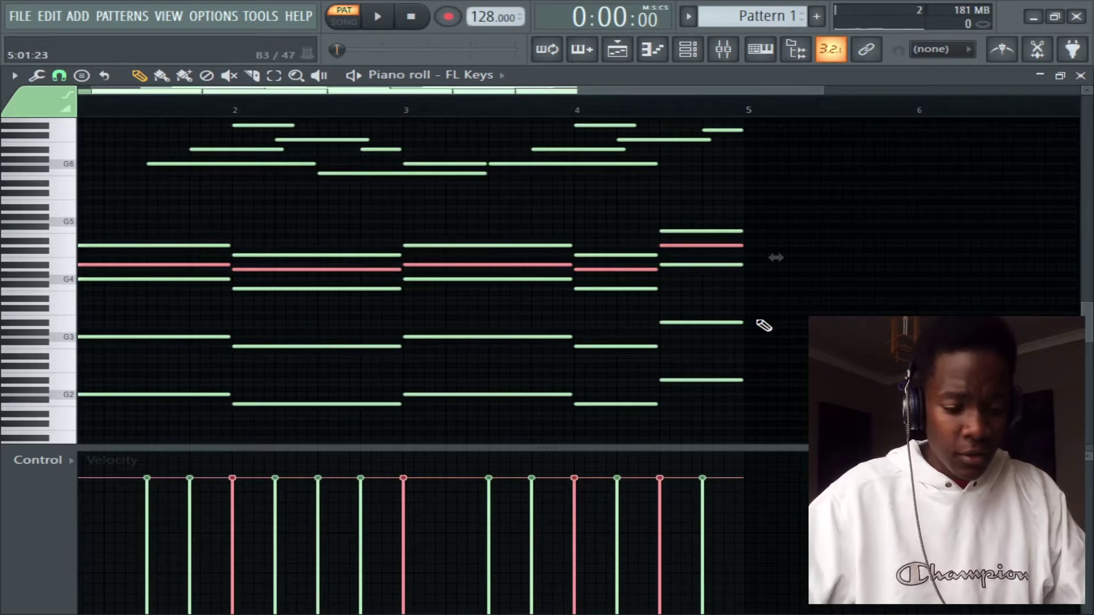
pyautogui.hotkey('ctrl', 'Up')
pyautogui.click(784, 342)
pyautogui.scroll(1, 784, 342)
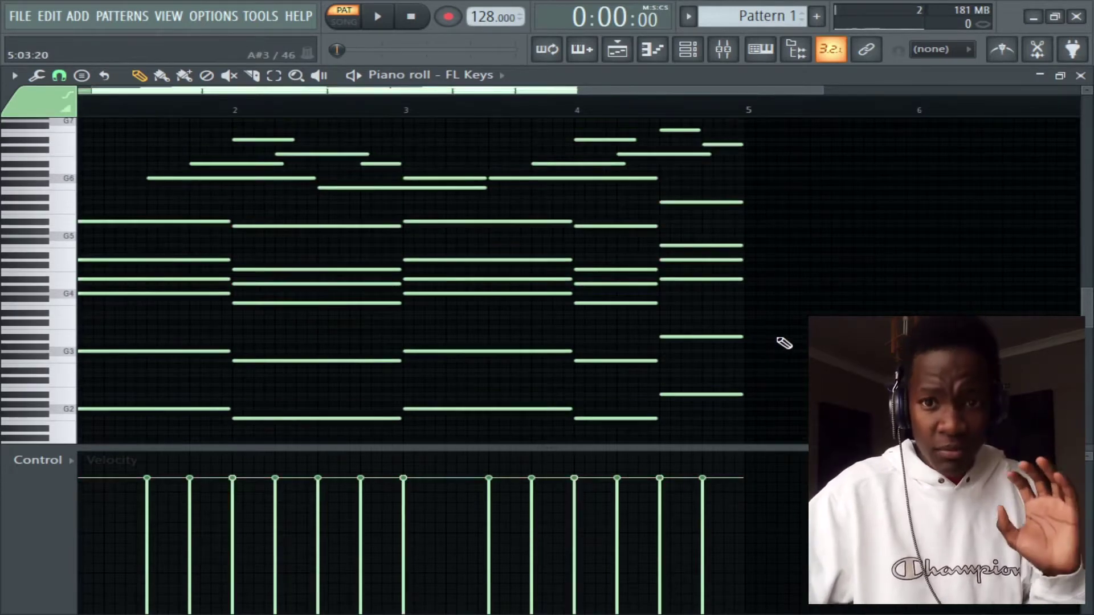
# Step: Try shifting the duplicated upper chord notes down an octave onto their originals, return them one octave up and deselect them
pyautogui.scroll(-2, 784, 342)
pyautogui.scroll(2, 781, 342)
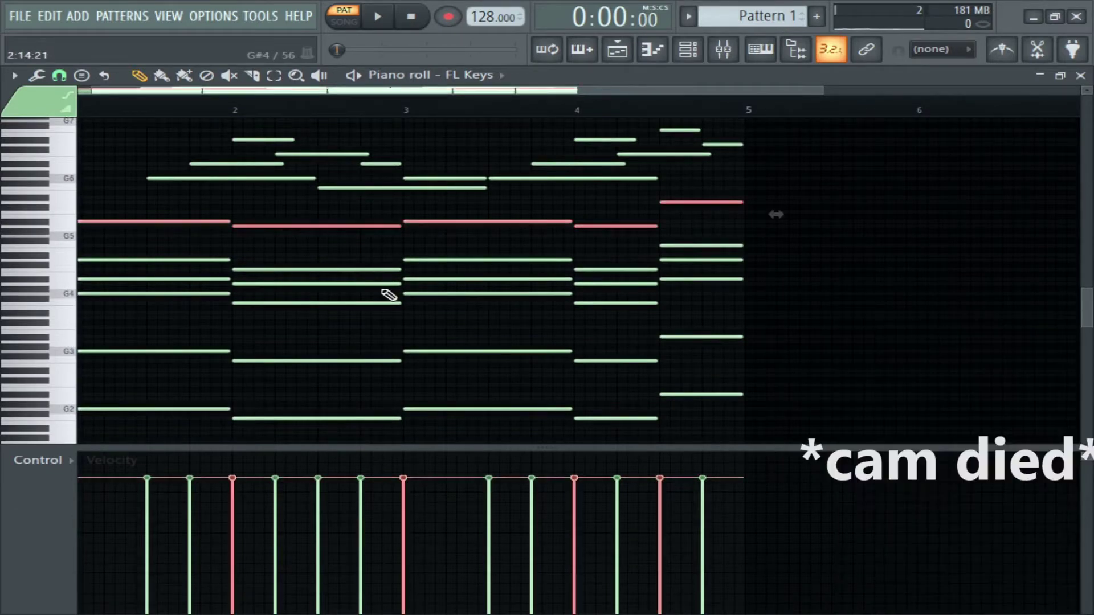
pyautogui.hotkey('ctrl', 'Down')
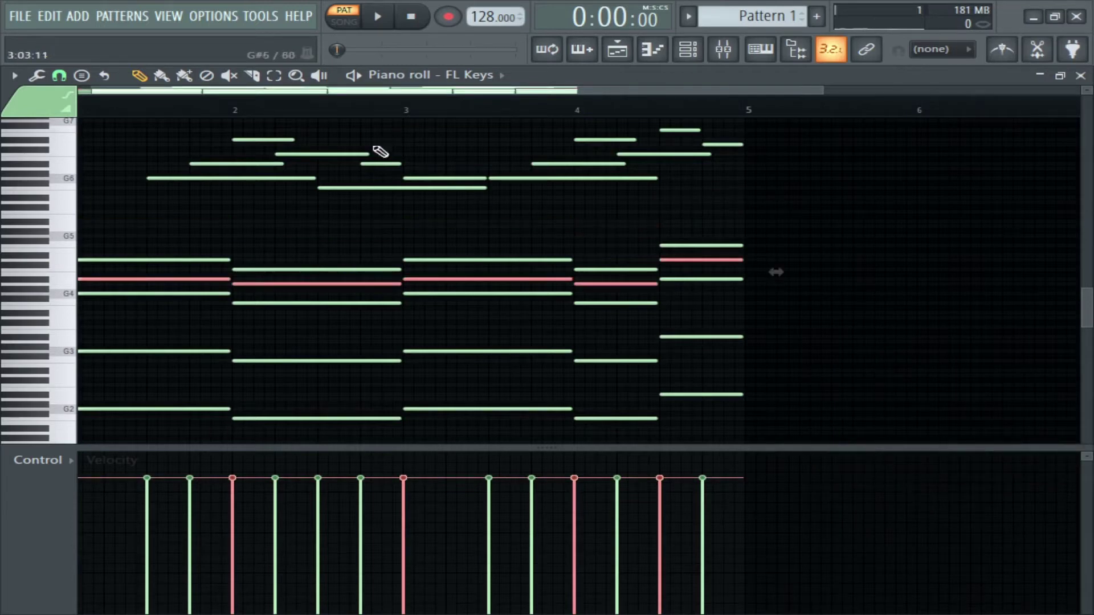
pyautogui.hotkey('ctrl', 'Up')
pyautogui.hotkey('ctrl', 'd')
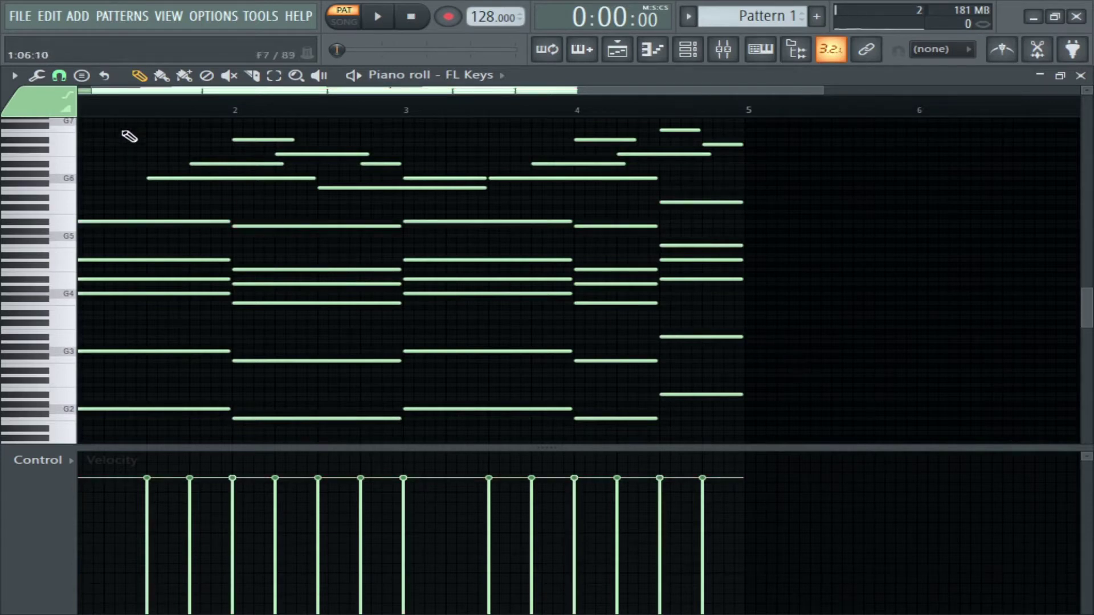
# Step: Play back the complete pattern with the added low bass octave and upper chord notes
pyautogui.scroll(-2, 574, 249)
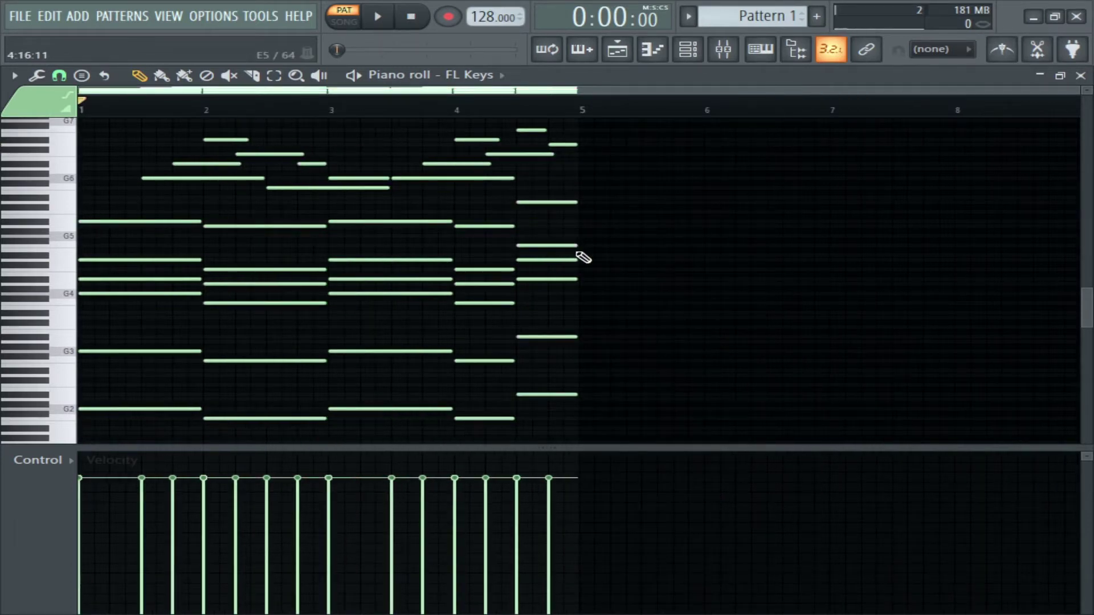
pyautogui.press('space')
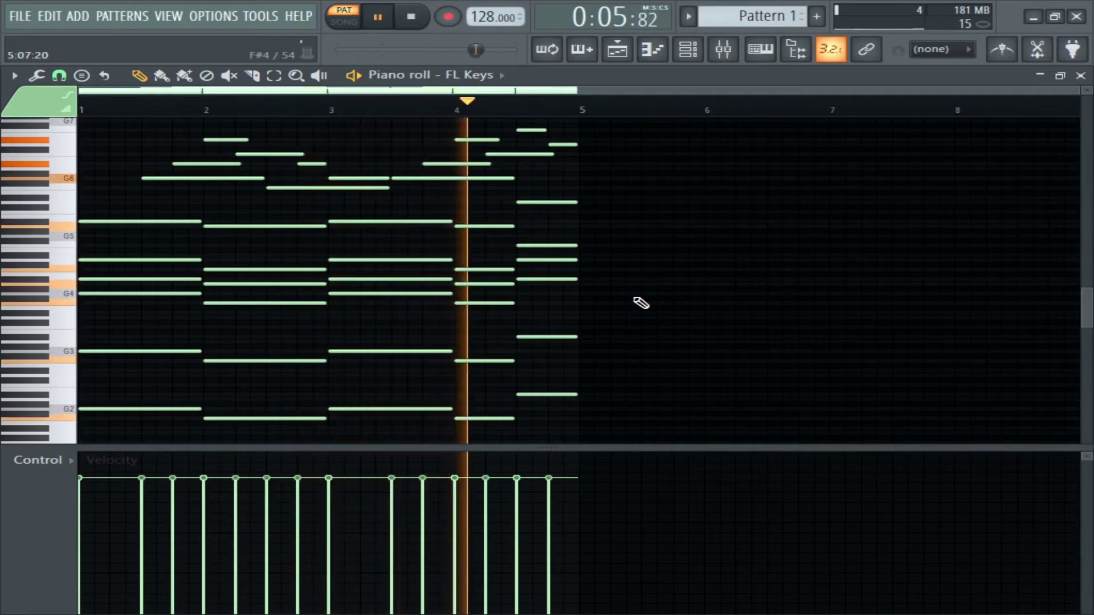
pyautogui.press('space')
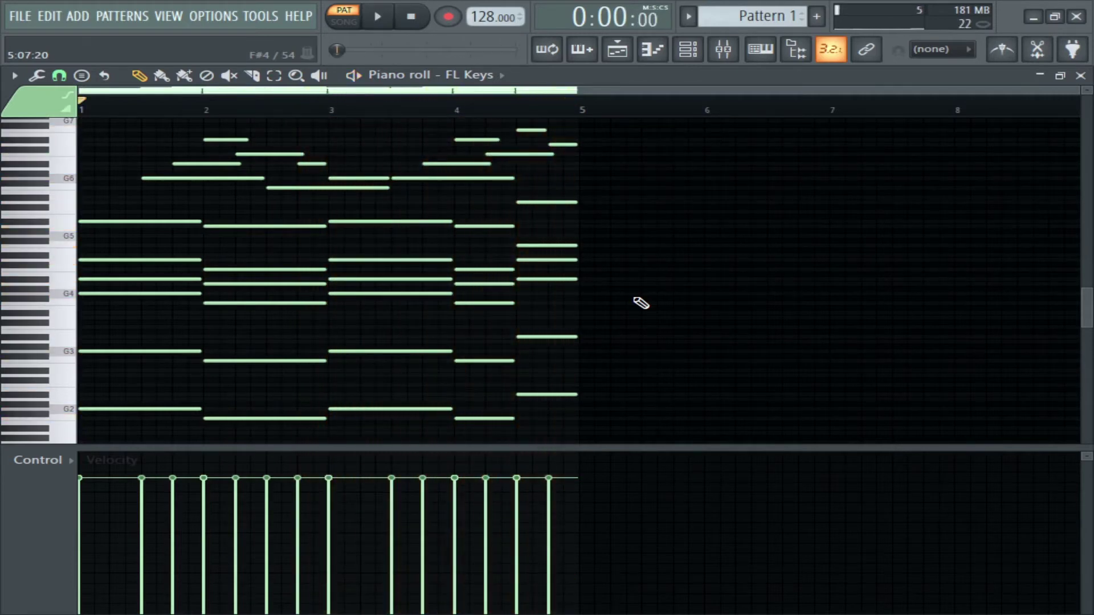